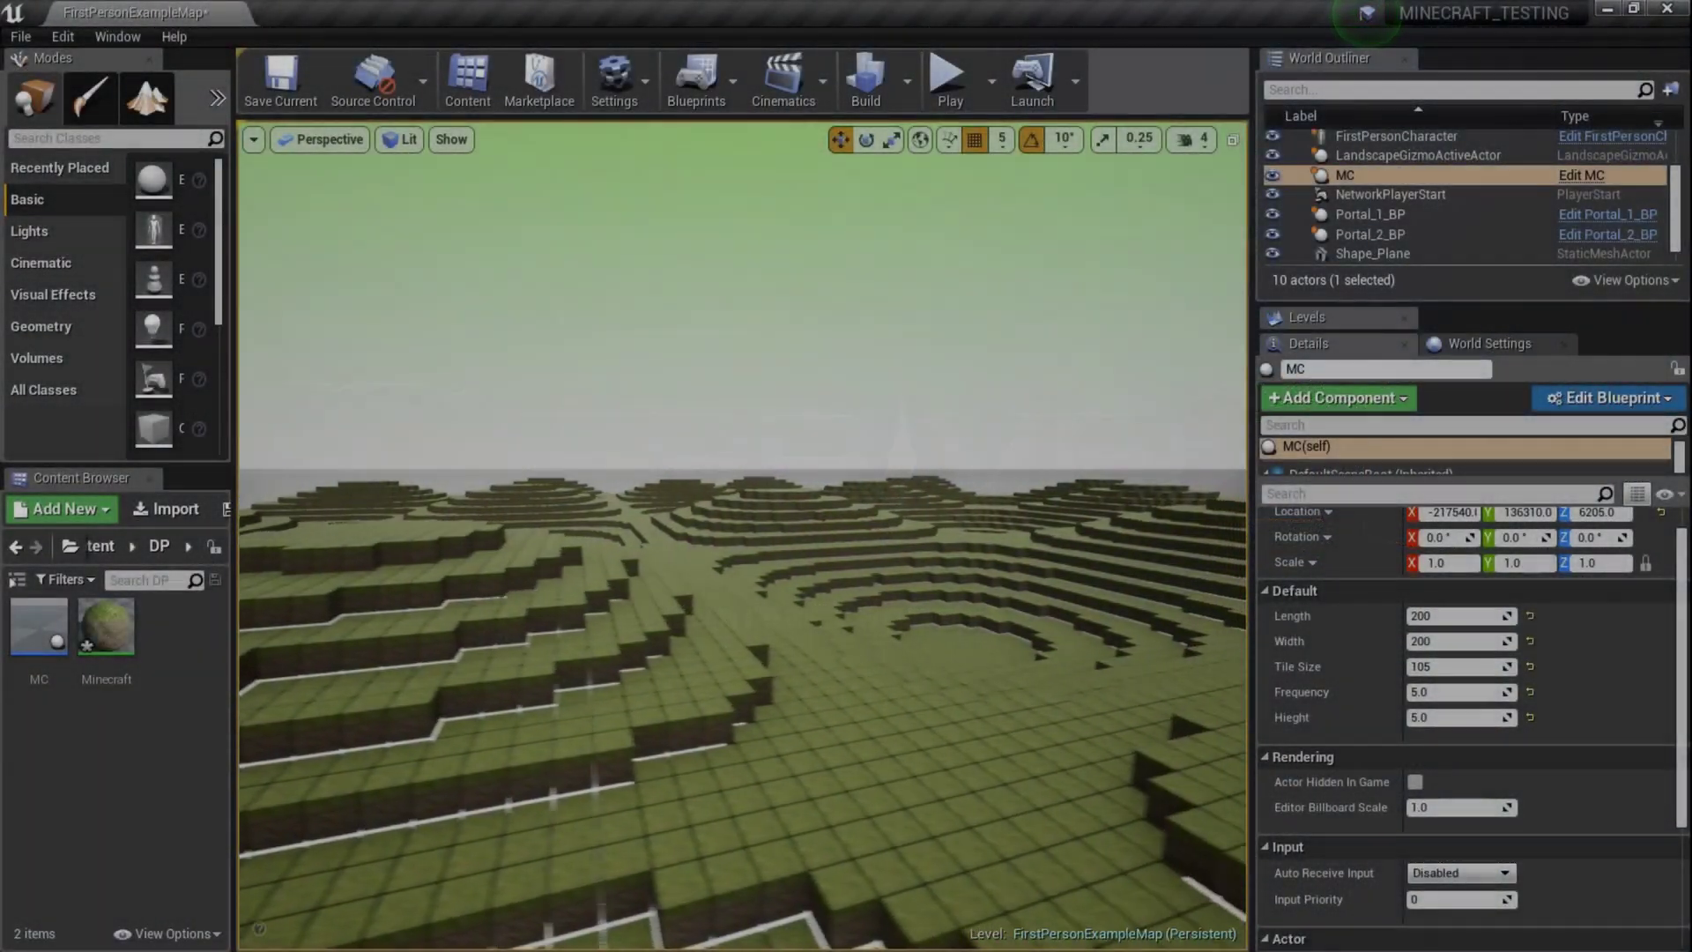
Examine the block terrain in the level and the node graph of the Minecraft material, including its Normal section.
{"action": "key", "text": "w"}
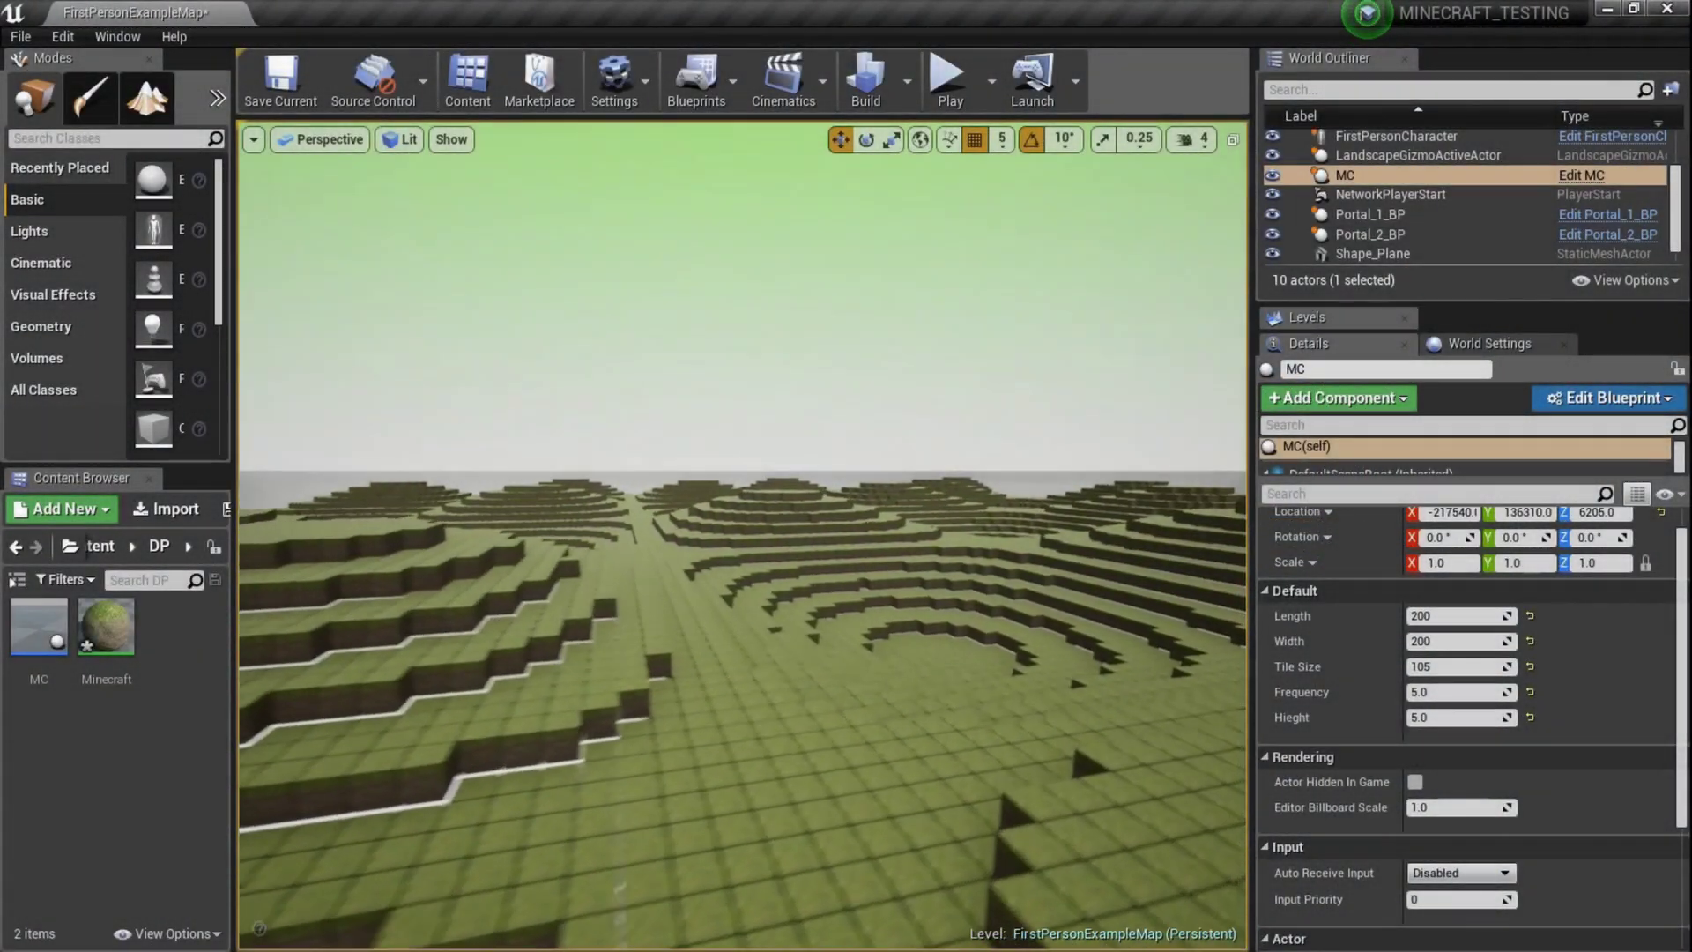
{"action": "key", "text": "w"}
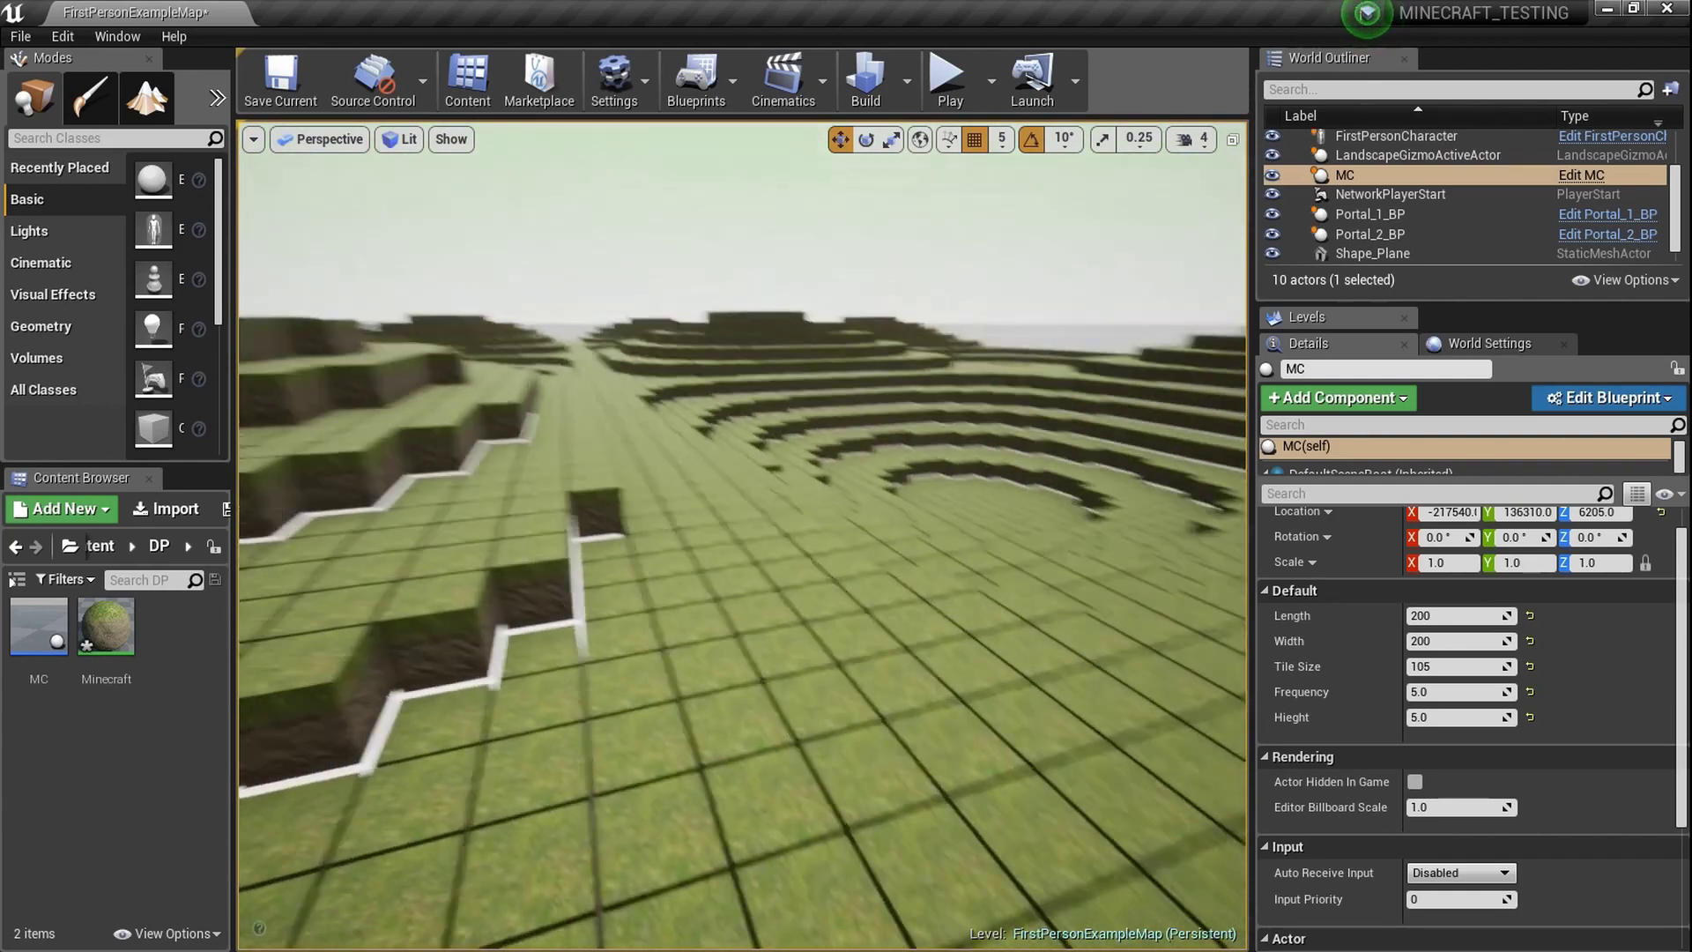
{"action": "right_click_drag", "start_coordinate": [511, 618], "coordinate": [511, 619]}
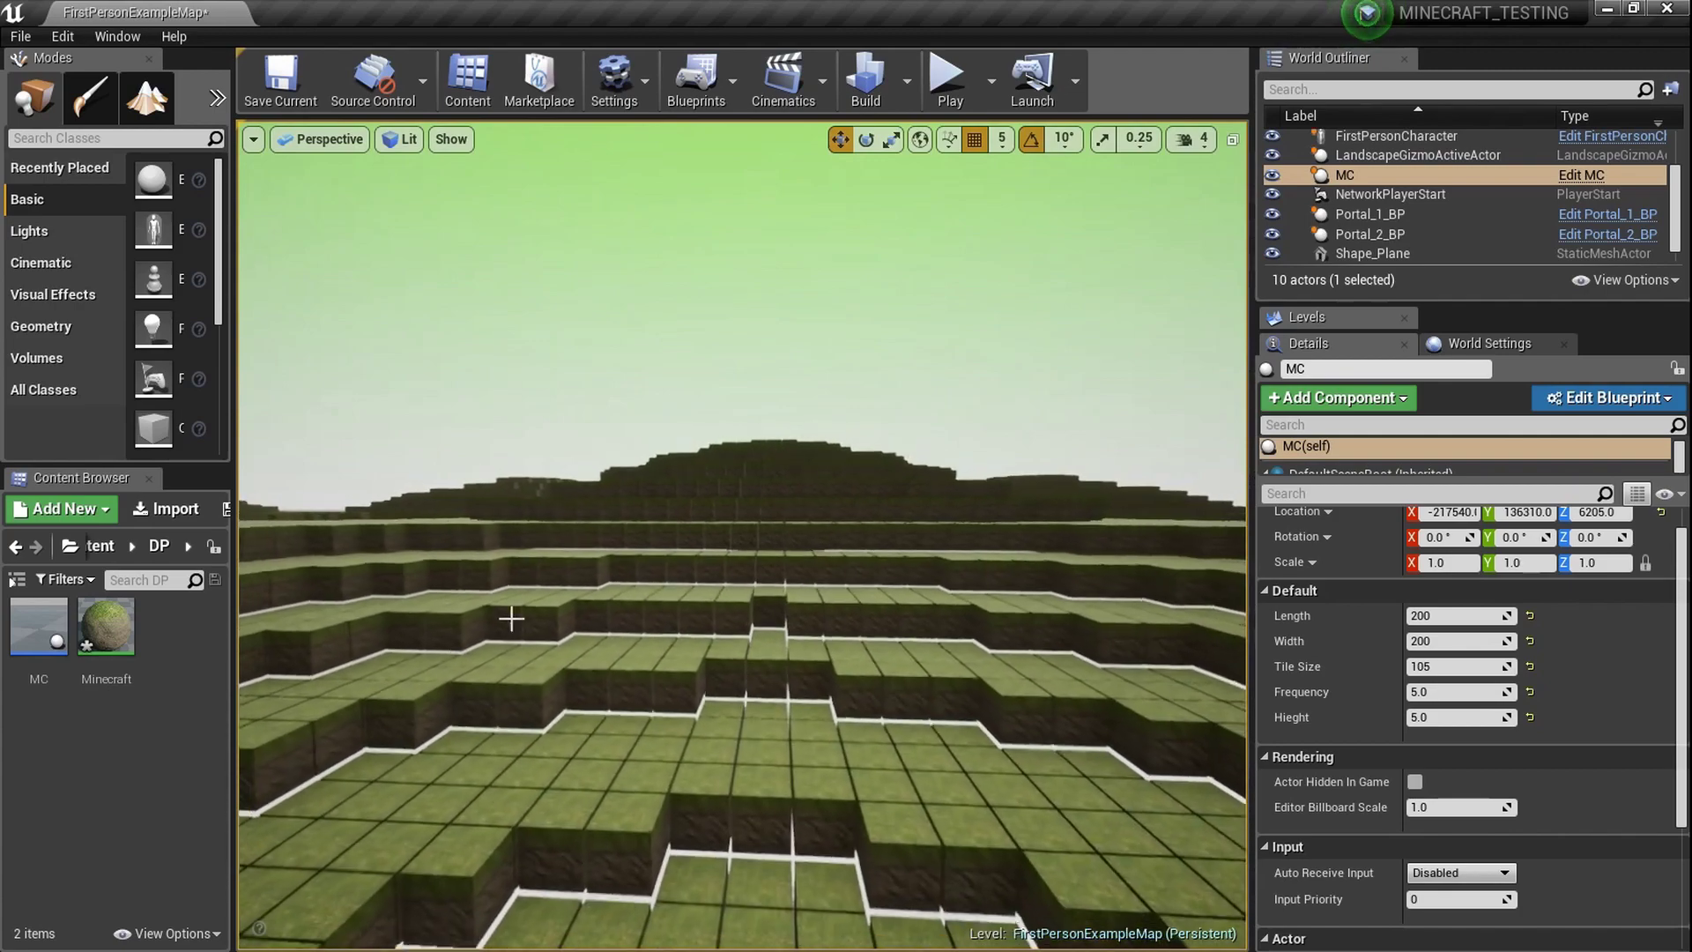
{"action": "double_click", "coordinate": [105, 628]}
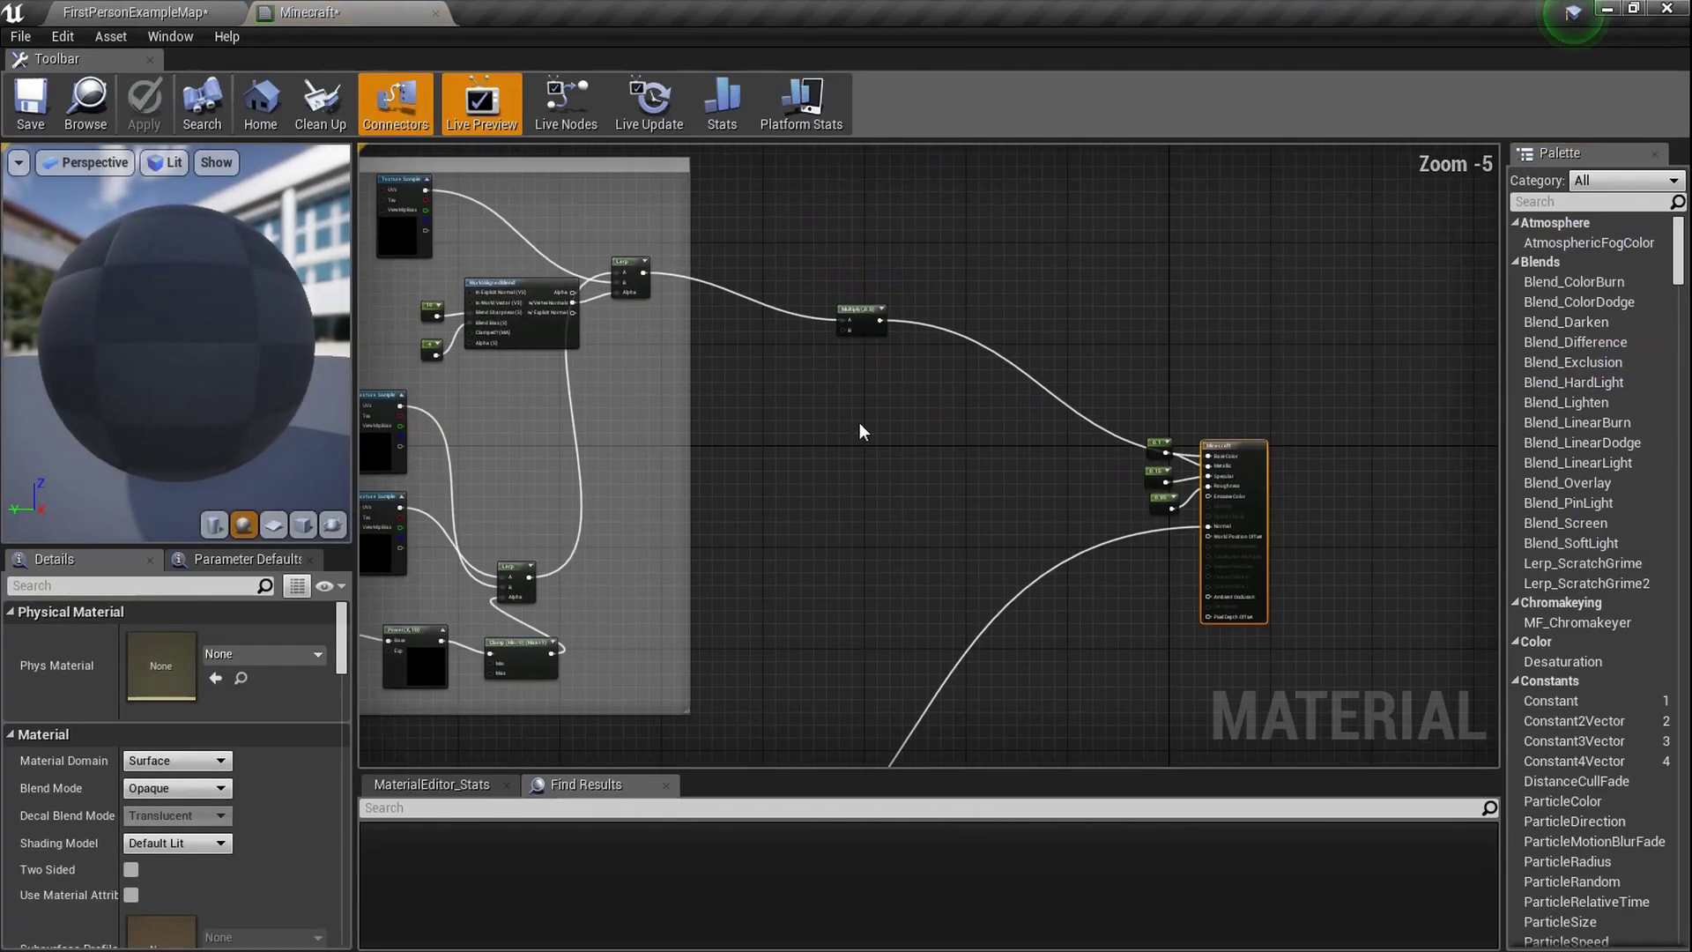
{"action": "right_click_drag", "start_coordinate": [735, 405], "coordinate": [962, 487]}
{"action": "scroll", "coordinate": [887, 419], "scroll_direction": "down", "scroll_amount": 1}
{"action": "right_click_drag", "start_coordinate": [792, 531], "coordinate": [876, 326]}
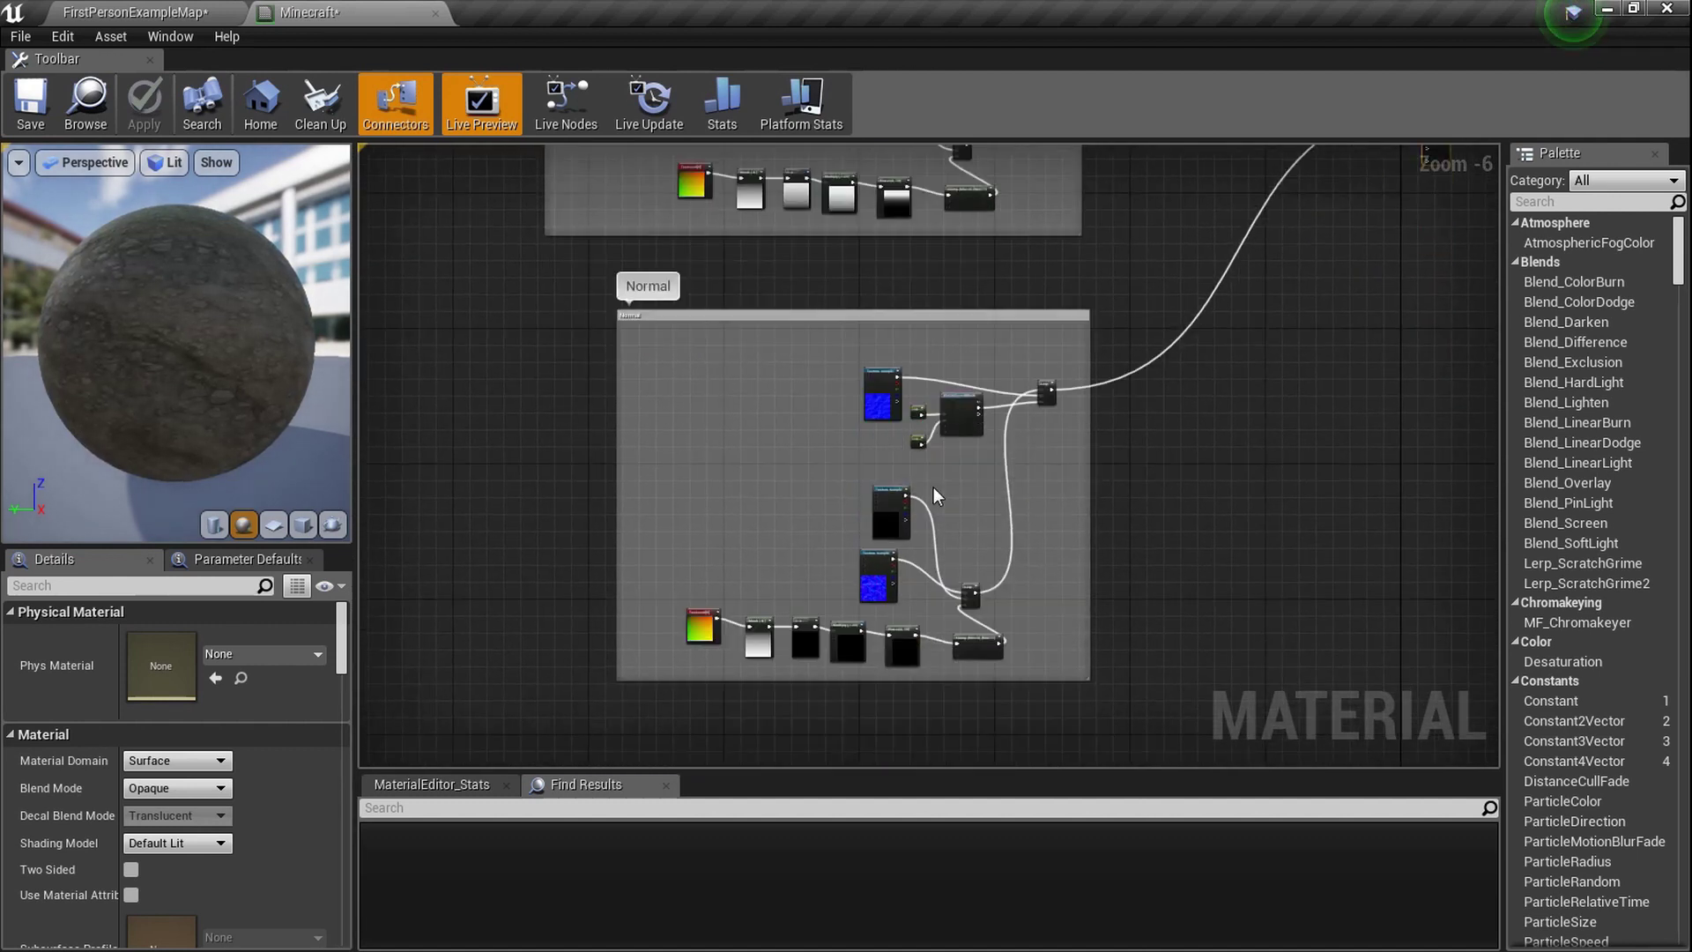
{"action": "right_click_drag", "start_coordinate": [933, 495], "coordinate": [951, 765]}
Inspect the terrain blocks up close in the level and review the MC blueprint's Construction Script graph.
{"action": "left_click", "coordinate": [108, 8]}
{"action": "key", "text": "w"}
{"action": "right_click_drag", "start_coordinate": [617, 459], "coordinate": [617, 489]}
{"action": "key", "text": "s"}
{"action": "mouse_move", "coordinate": [796, 606]}
{"action": "right_mouse_down"}
{"action": "mouse_move", "coordinate": [796, 590]}
{"action": "mouse_move", "coordinate": [795, 605]}
{"action": "right_mouse_up"}
{"action": "double_click", "coordinate": [56, 643]}
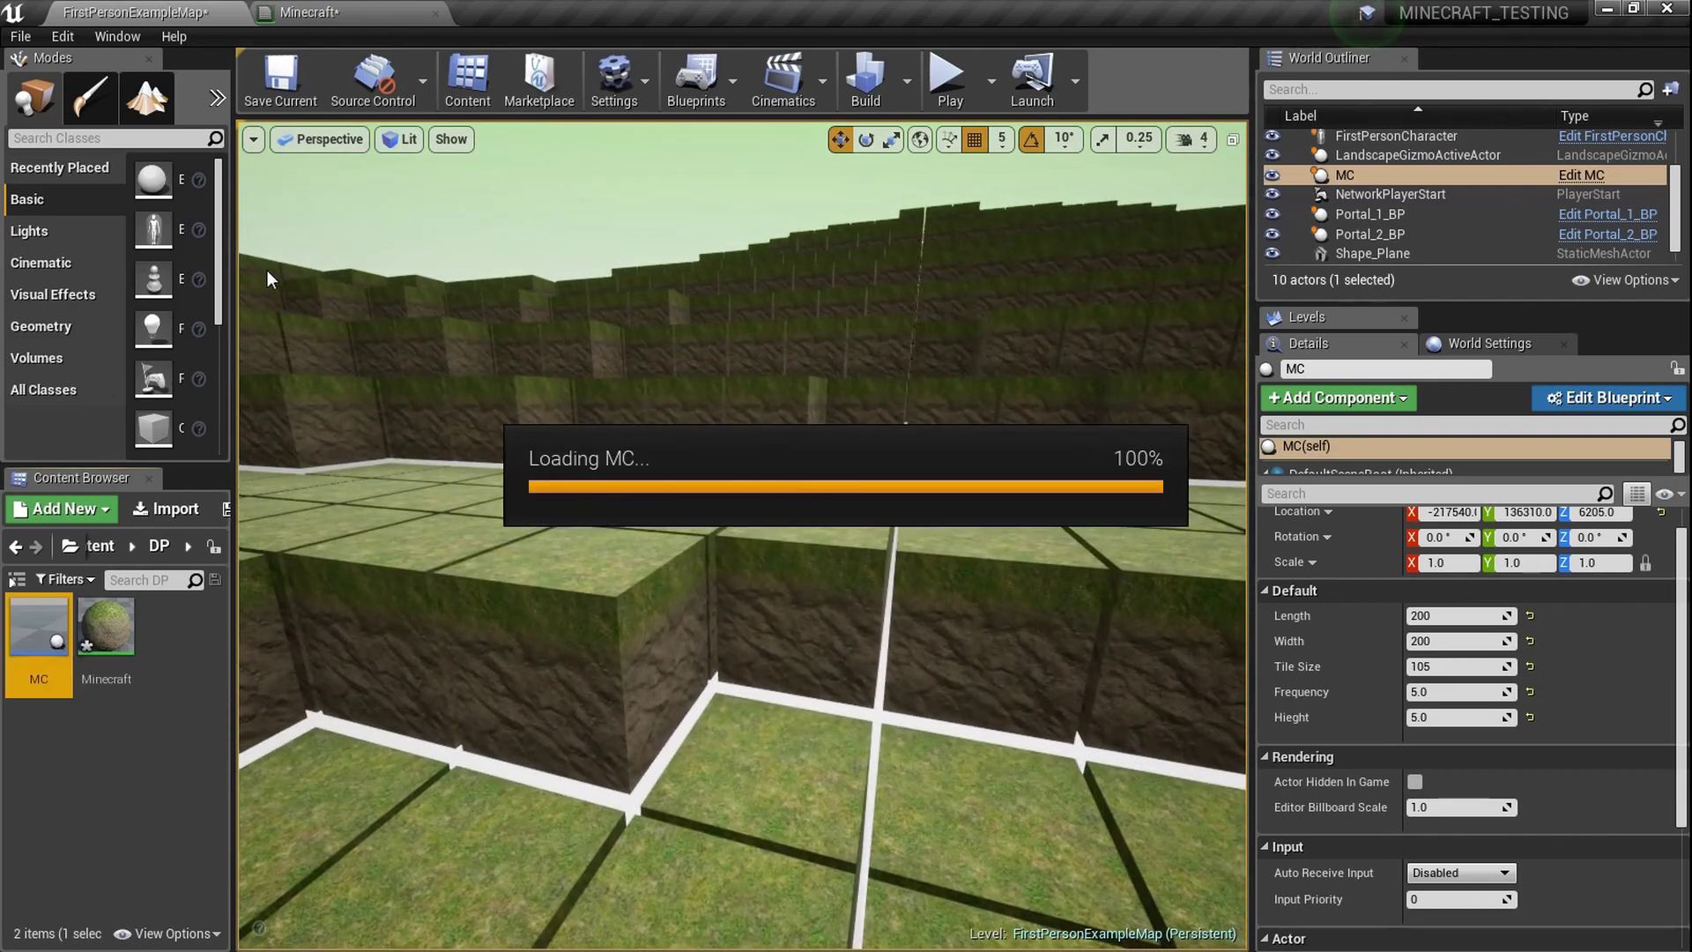
{"action": "mouse_move", "coordinate": [606, 319]}
{"action": "right_mouse_down"}
{"action": "mouse_move", "coordinate": [706, 306]}
{"action": "mouse_move", "coordinate": [624, 312]}
{"action": "right_mouse_up"}
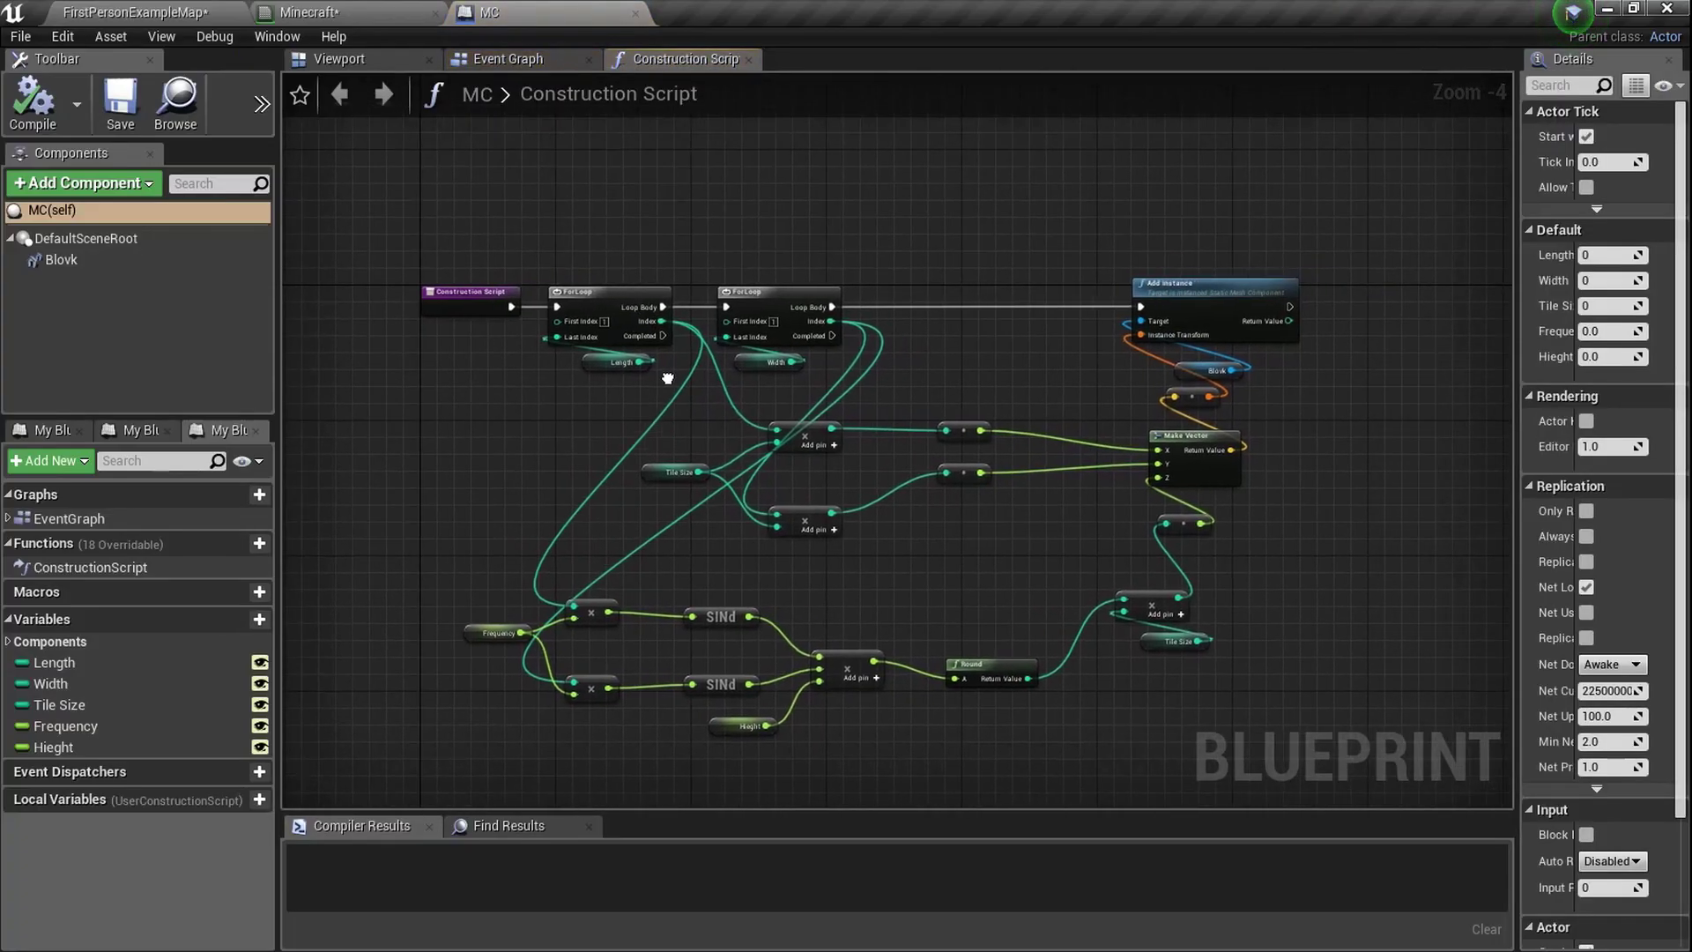
{"action": "right_click_drag", "start_coordinate": [667, 429], "coordinate": [667, 388]}
{"action": "right_click_drag", "start_coordinate": [760, 511], "coordinate": [762, 392]}
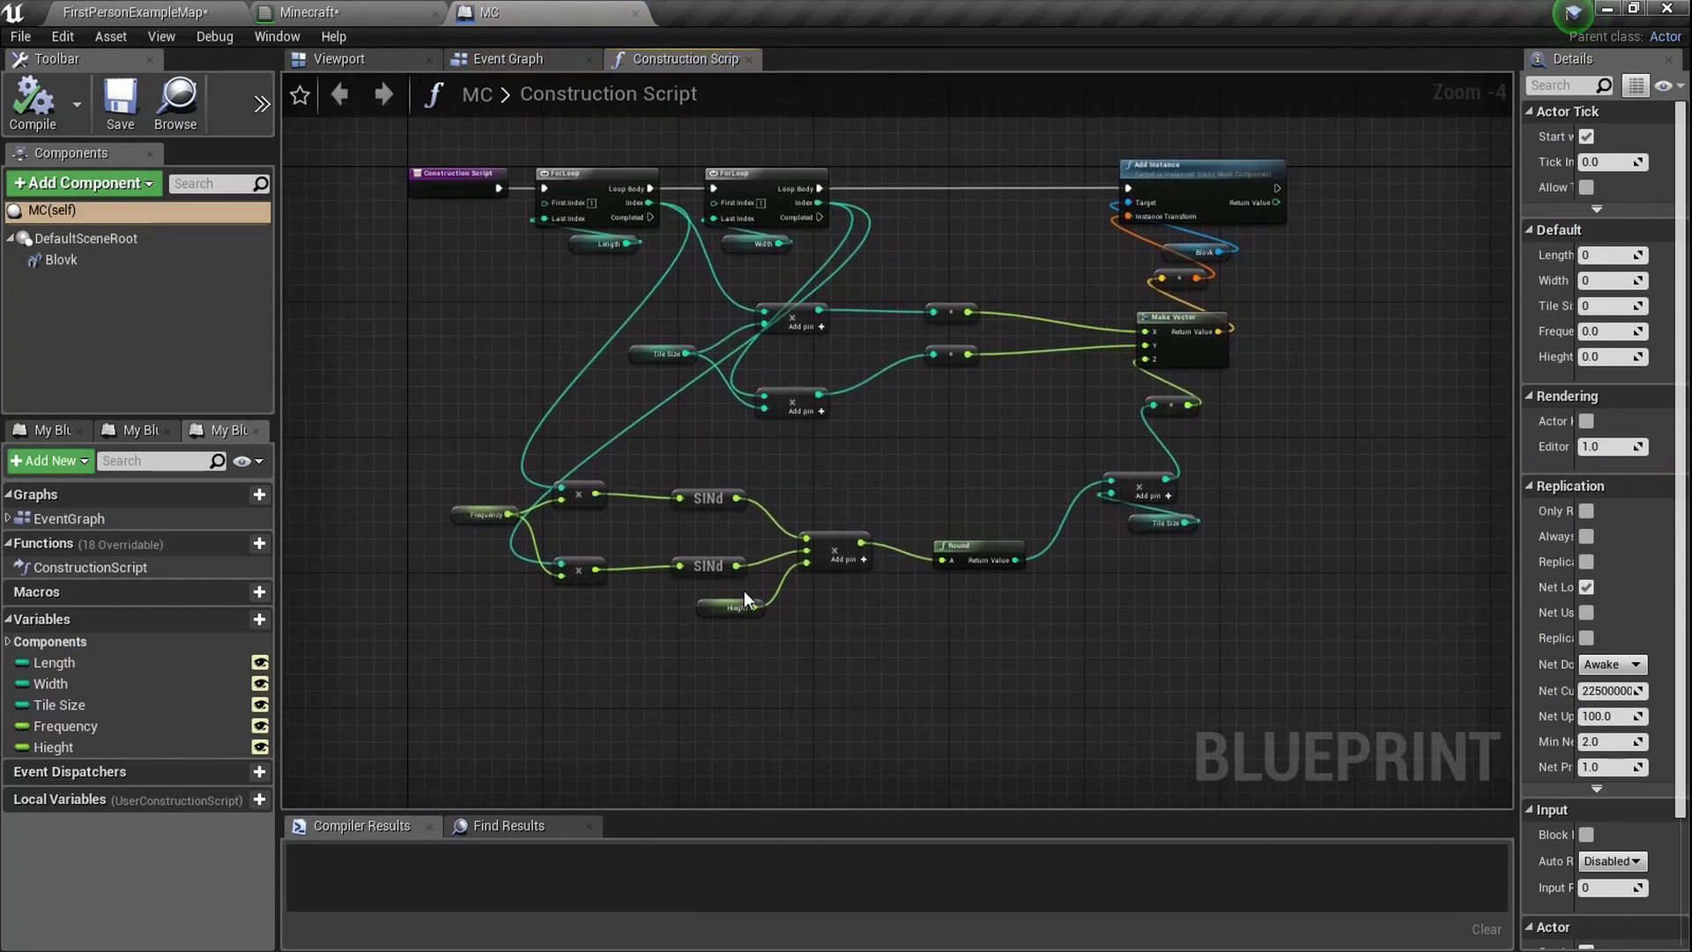
Set the MC actor's Tile Size to 100 in the level.
{"action": "left_click", "coordinate": [158, 11]}
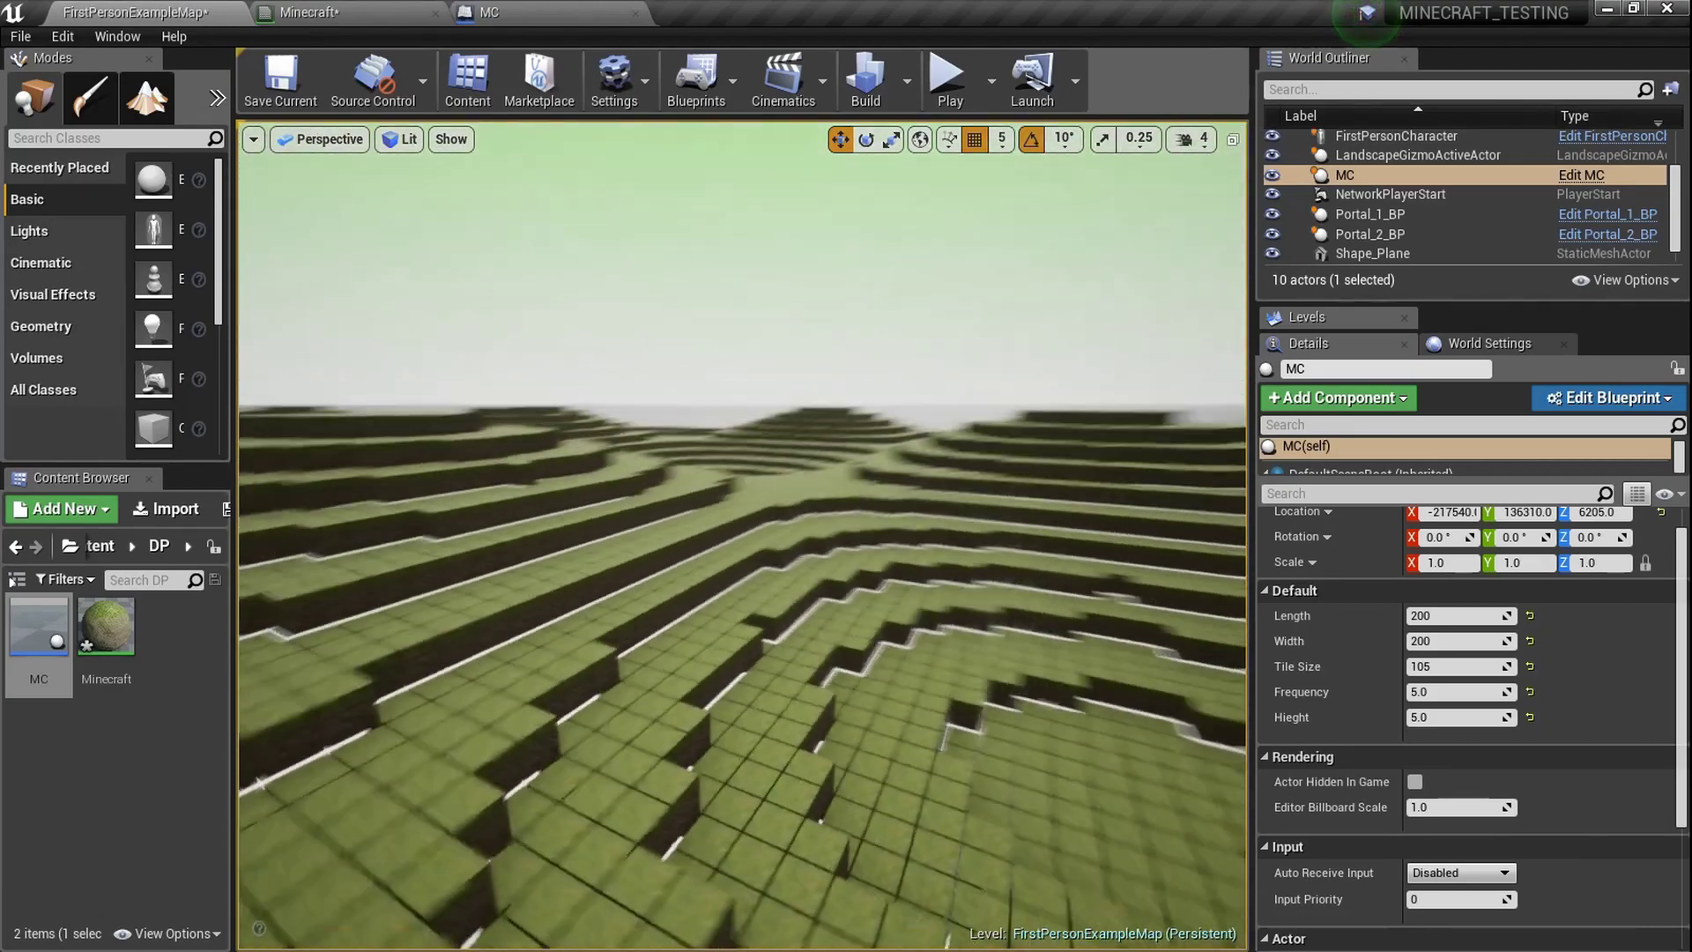
{"action": "right_click_drag", "start_coordinate": [742, 535], "coordinate": [697, 516]}
{"action": "right_click_drag", "start_coordinate": [1040, 481], "coordinate": [1000, 489]}
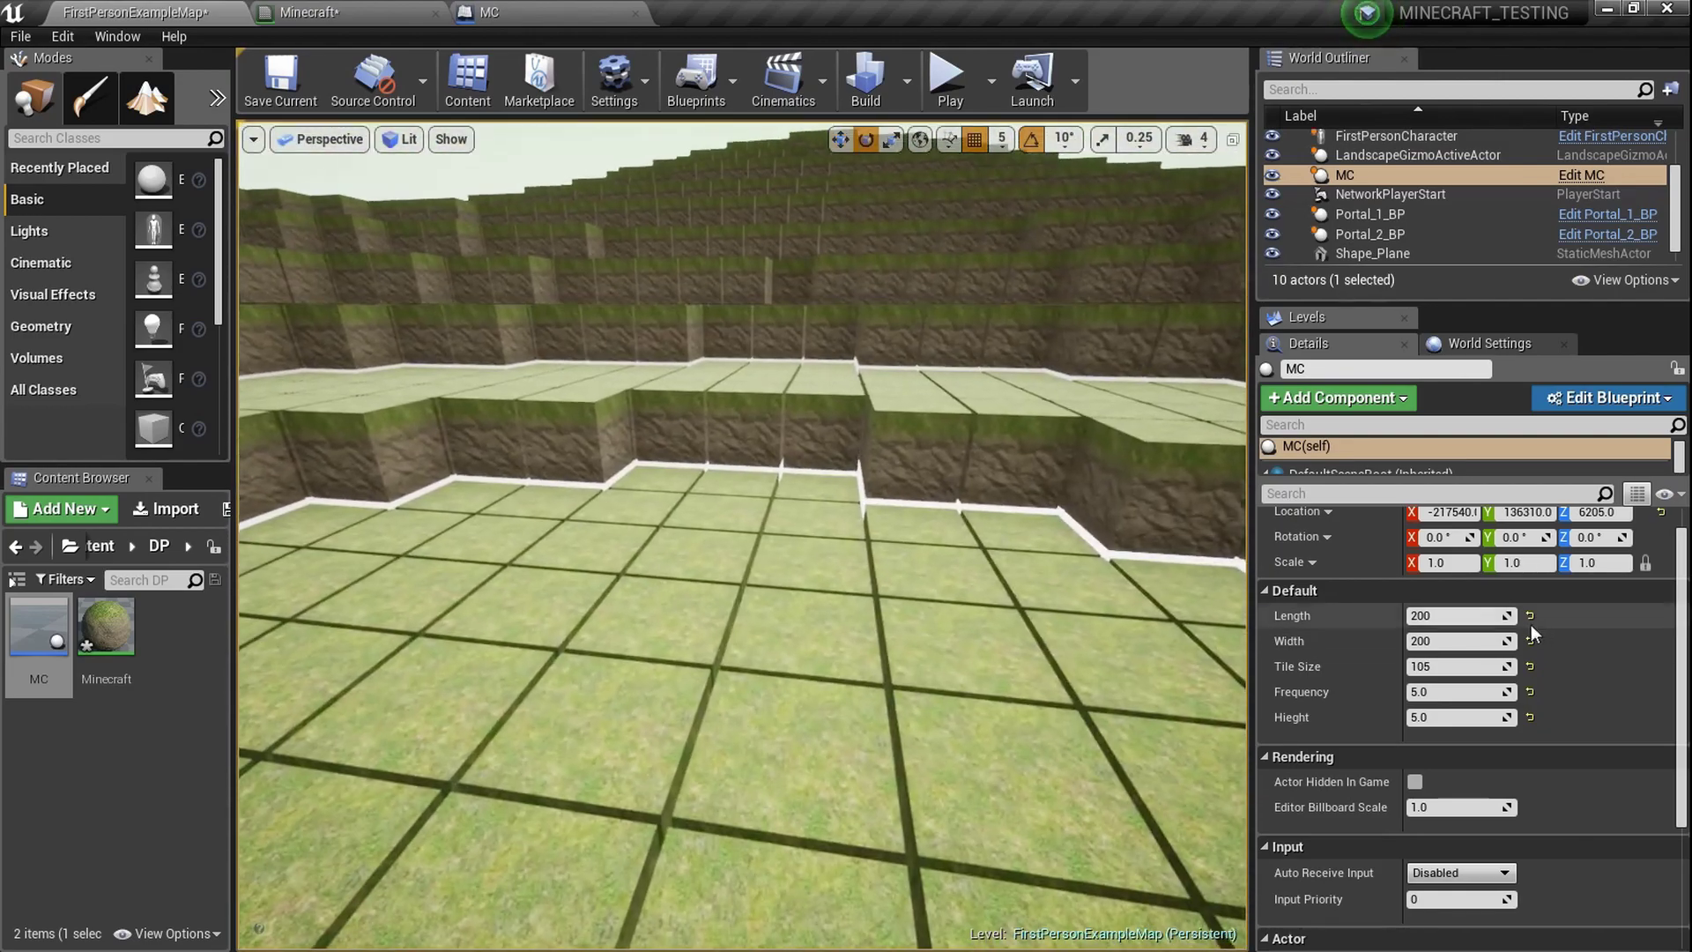
{"action": "left_click", "coordinate": [1477, 667]}
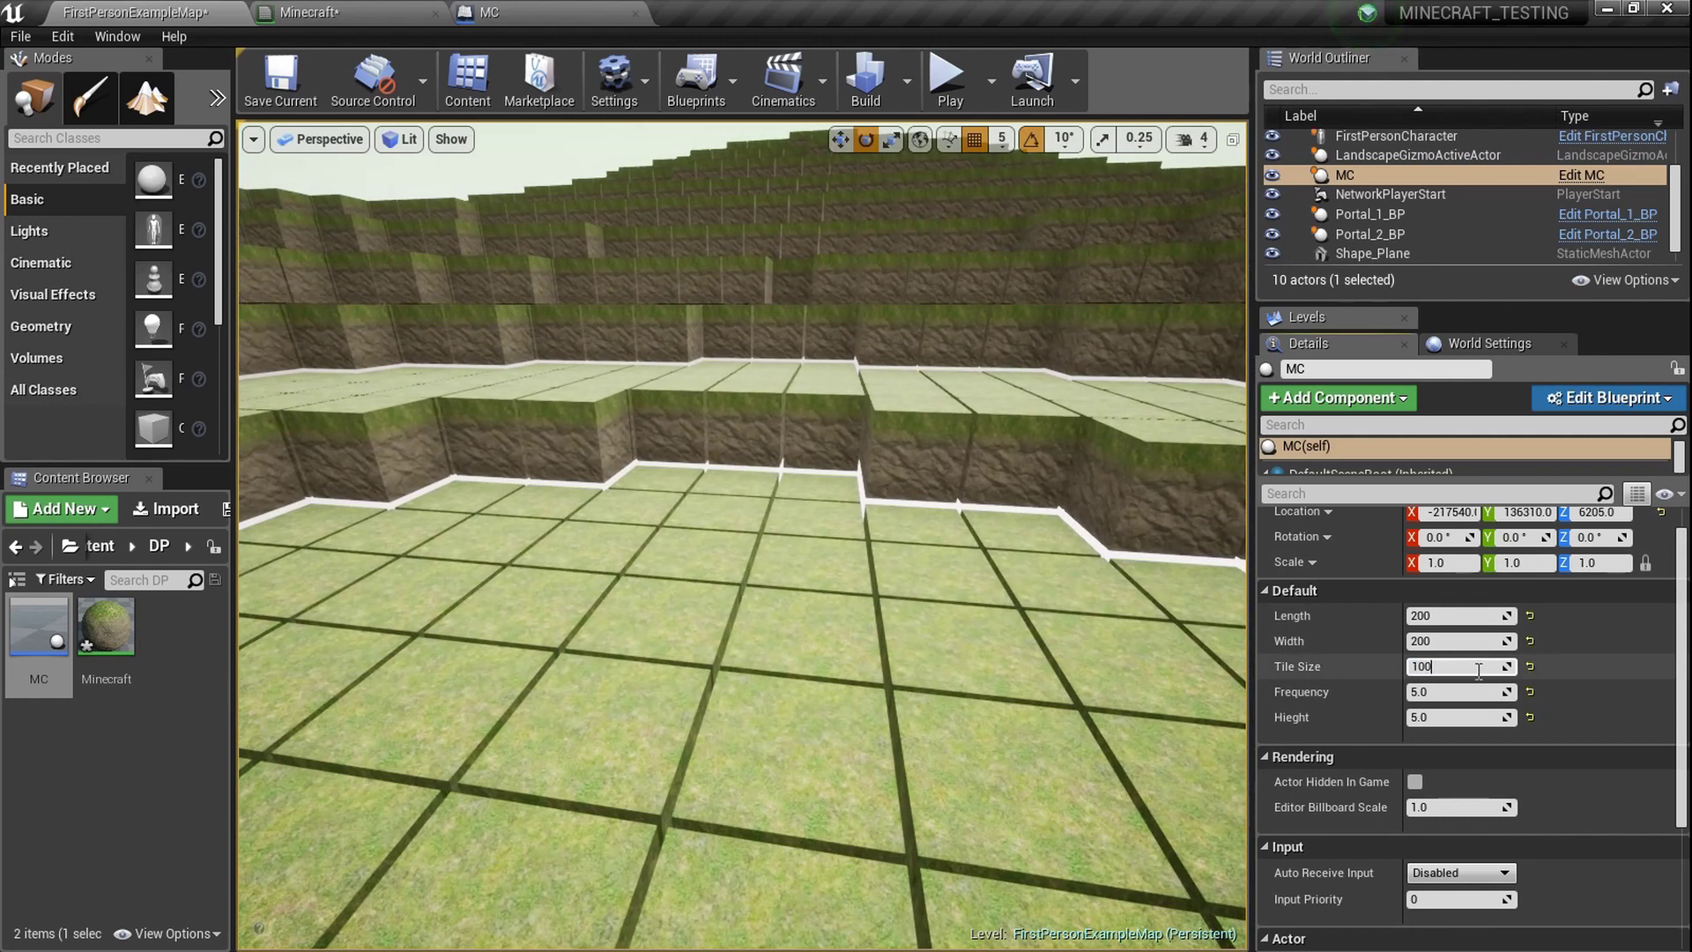
{"action": "key", "text": "Return"}
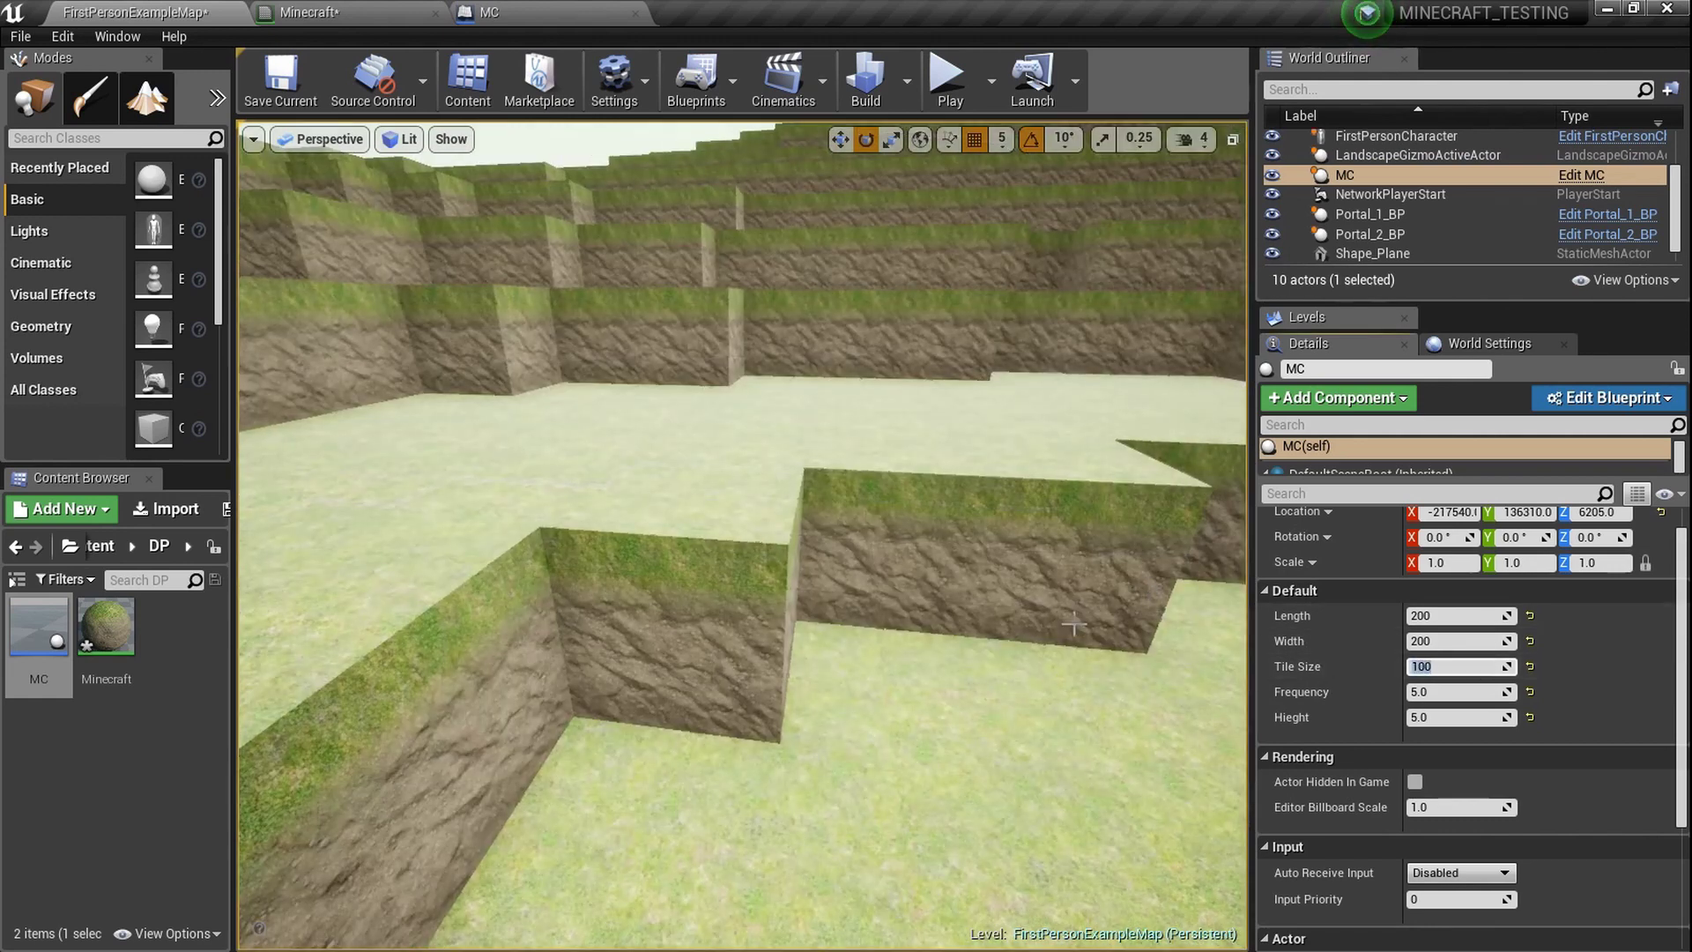
Inspect the terrain blocks and set the MC actor's Tile Size back to 105.
{"action": "key", "text": "w"}
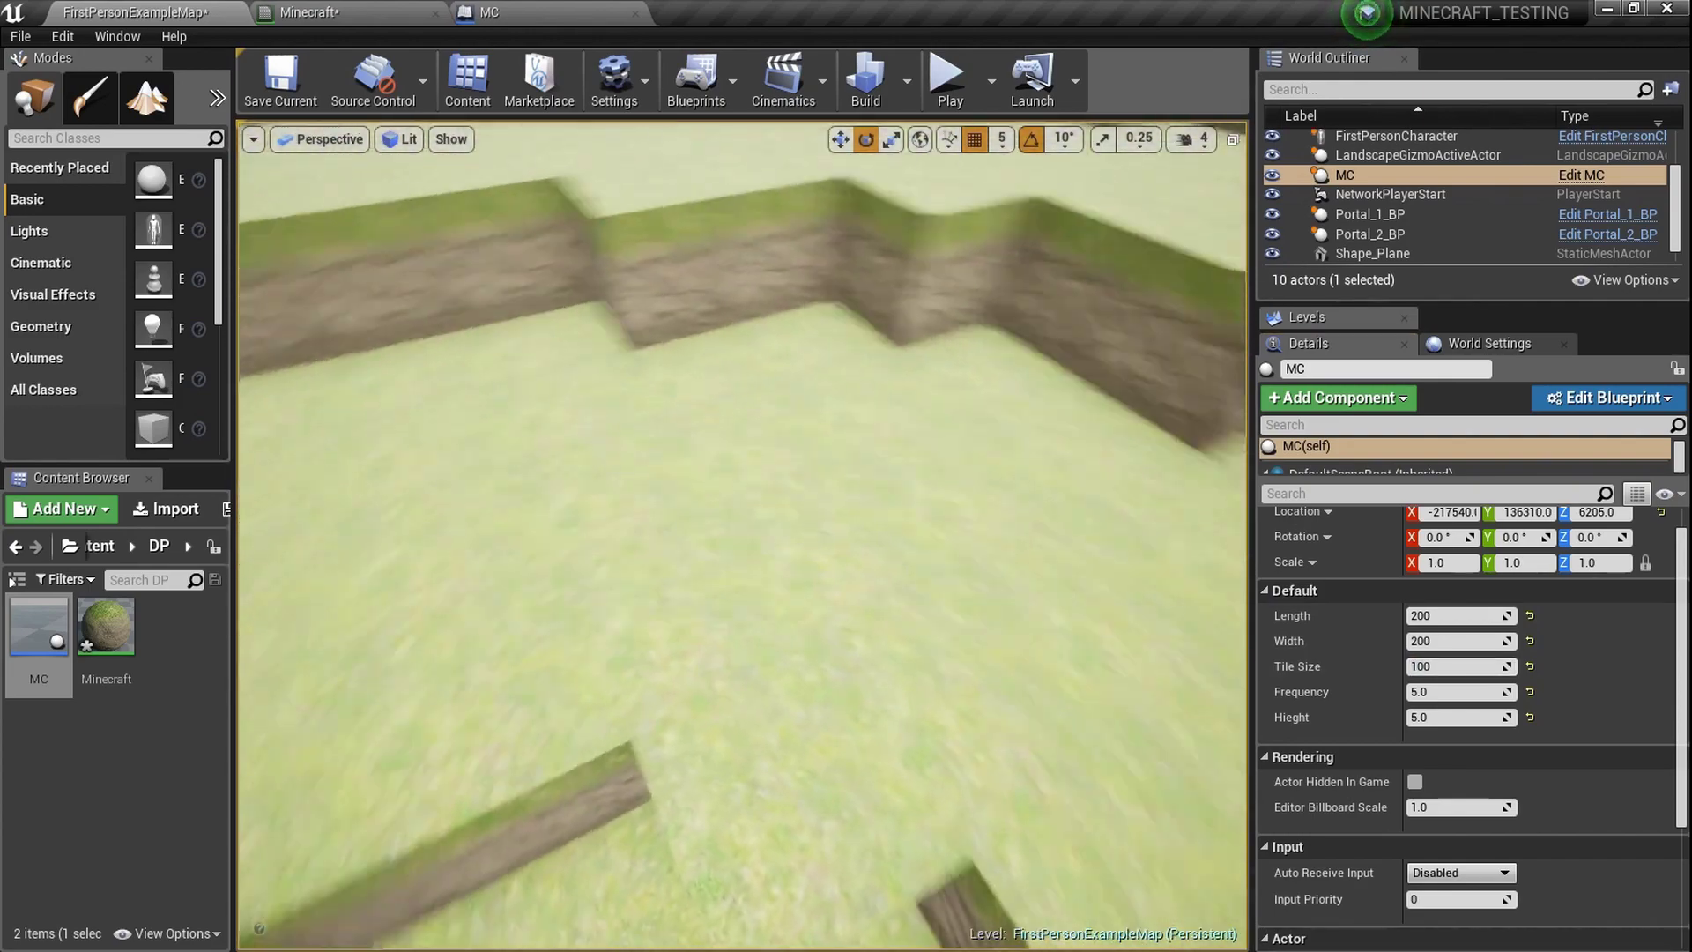
{"action": "key", "text": "w"}
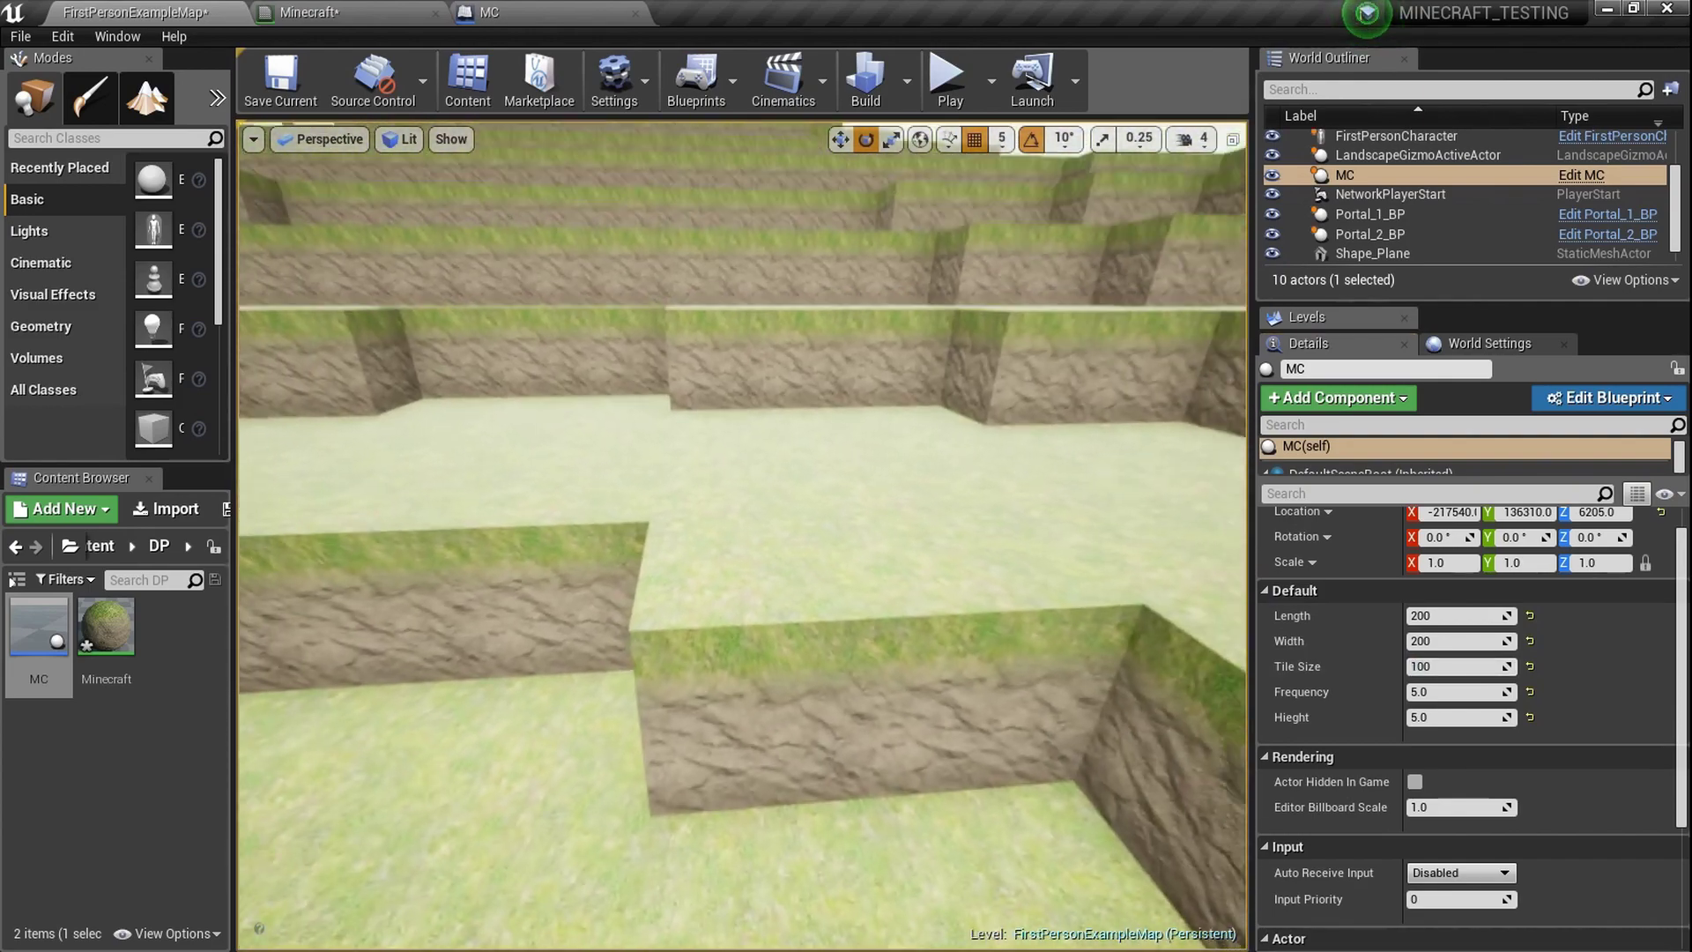
{"action": "key", "text": "w"}
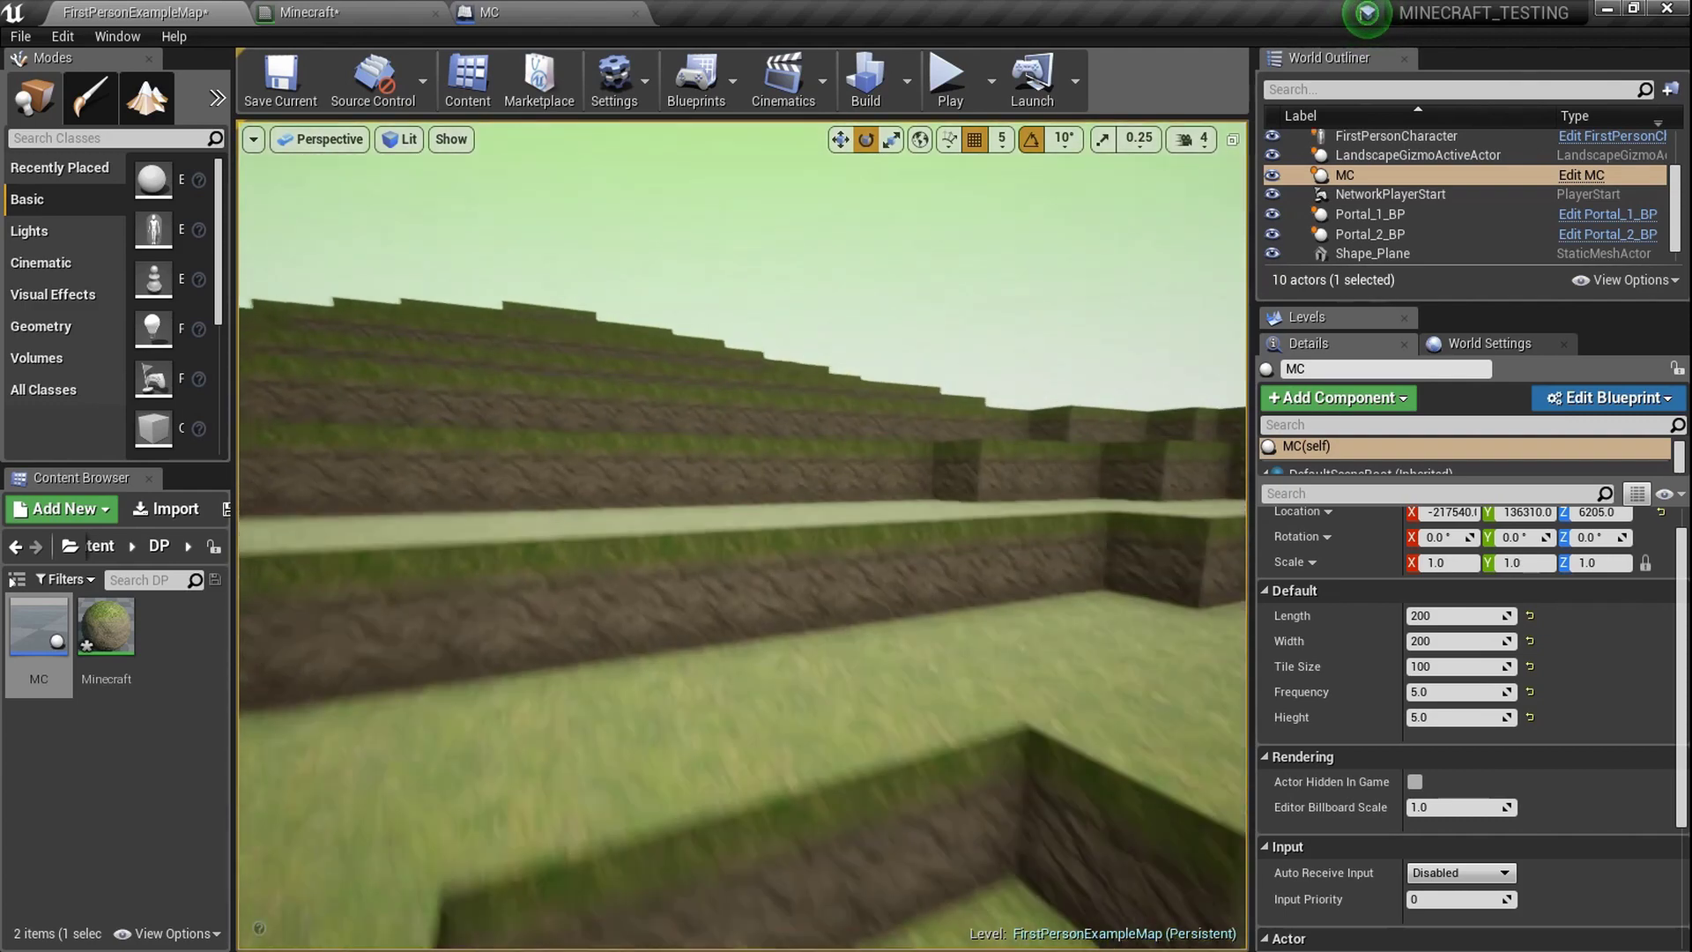
{"action": "key", "text": "w"}
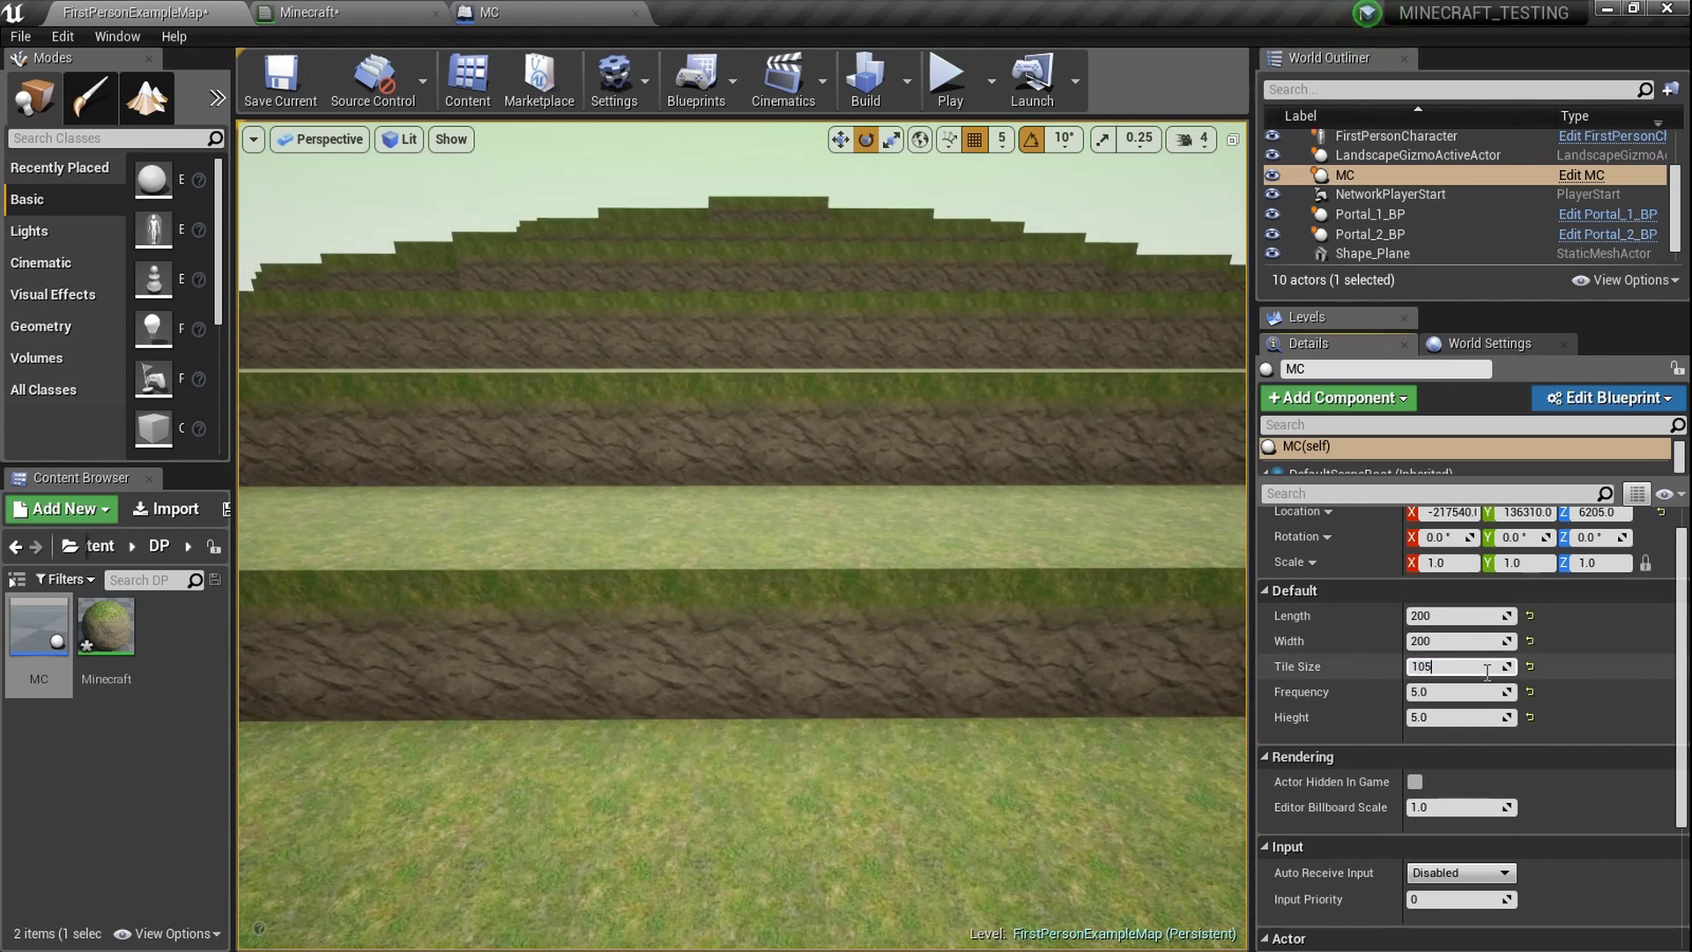
{"action": "key", "text": "Return"}
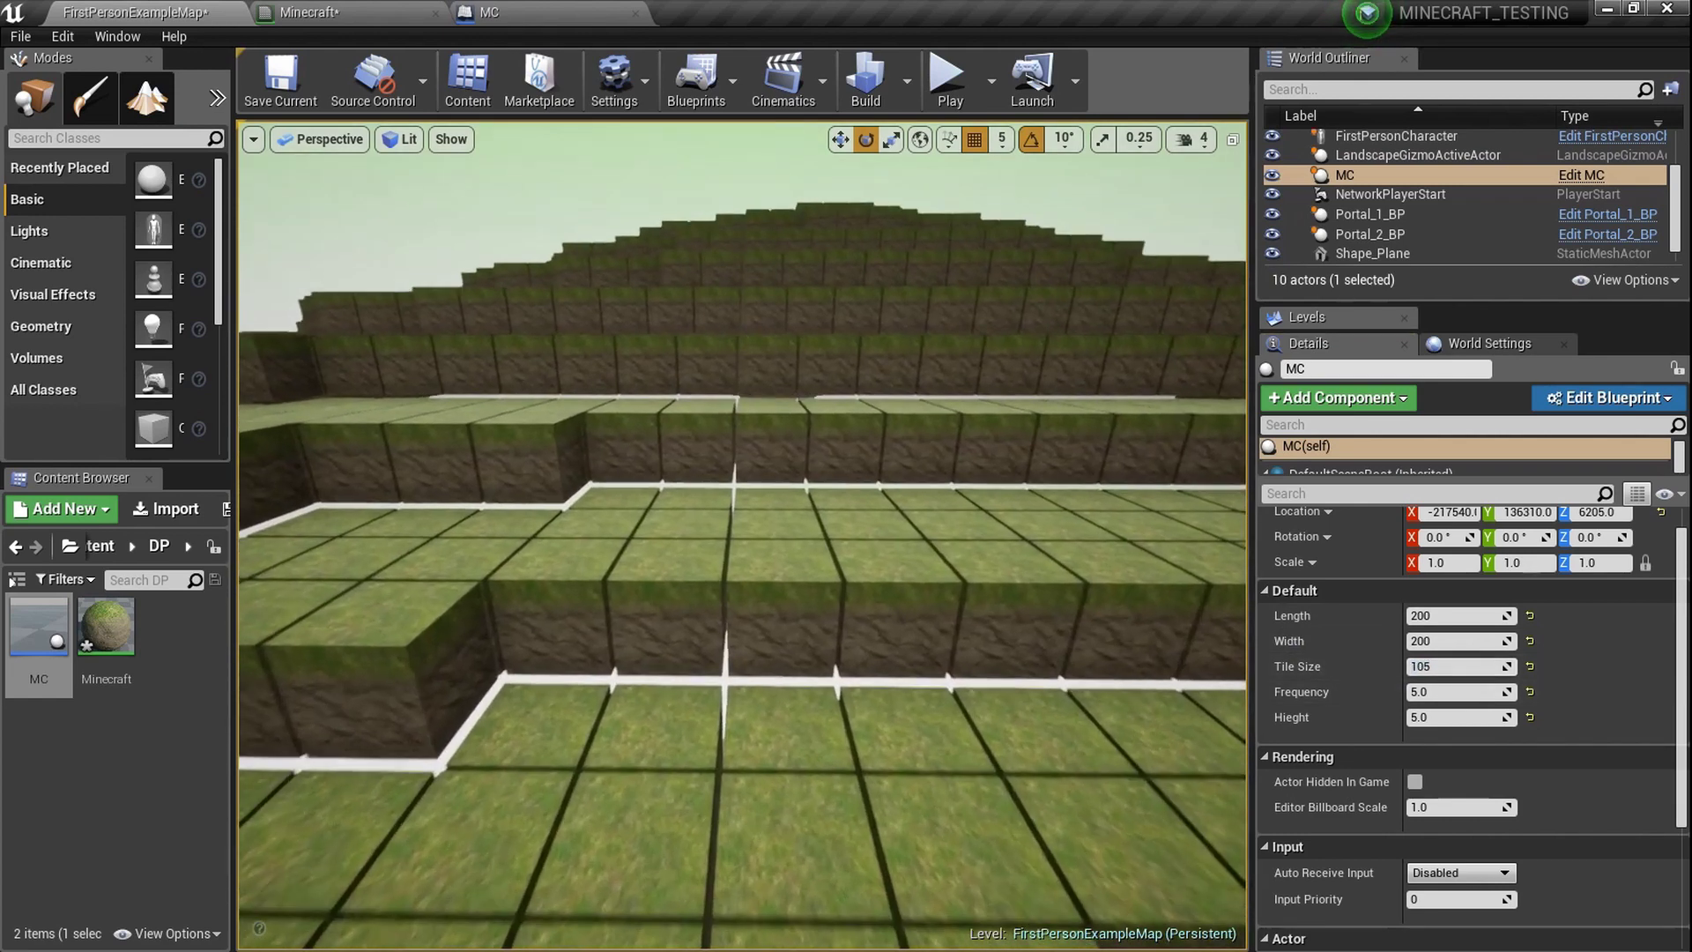
Examine the gaps between the terrain blocks and the grass Texture Sample in the Minecraft material.
{"action": "key", "text": "w"}
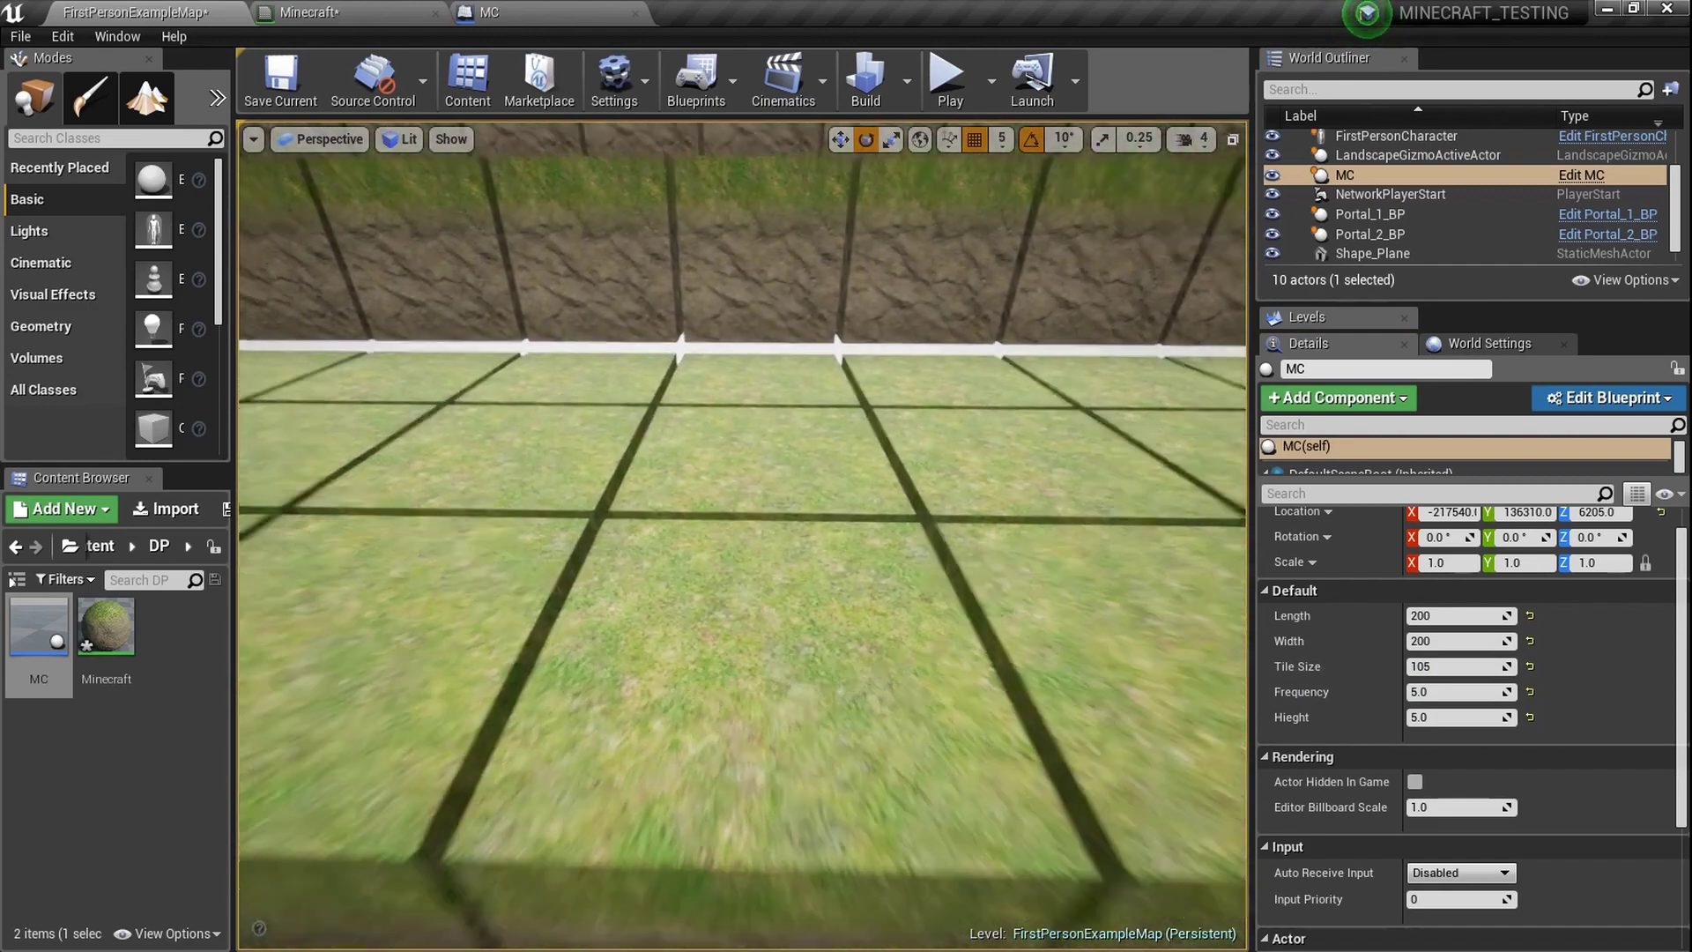
{"action": "key", "text": "d"}
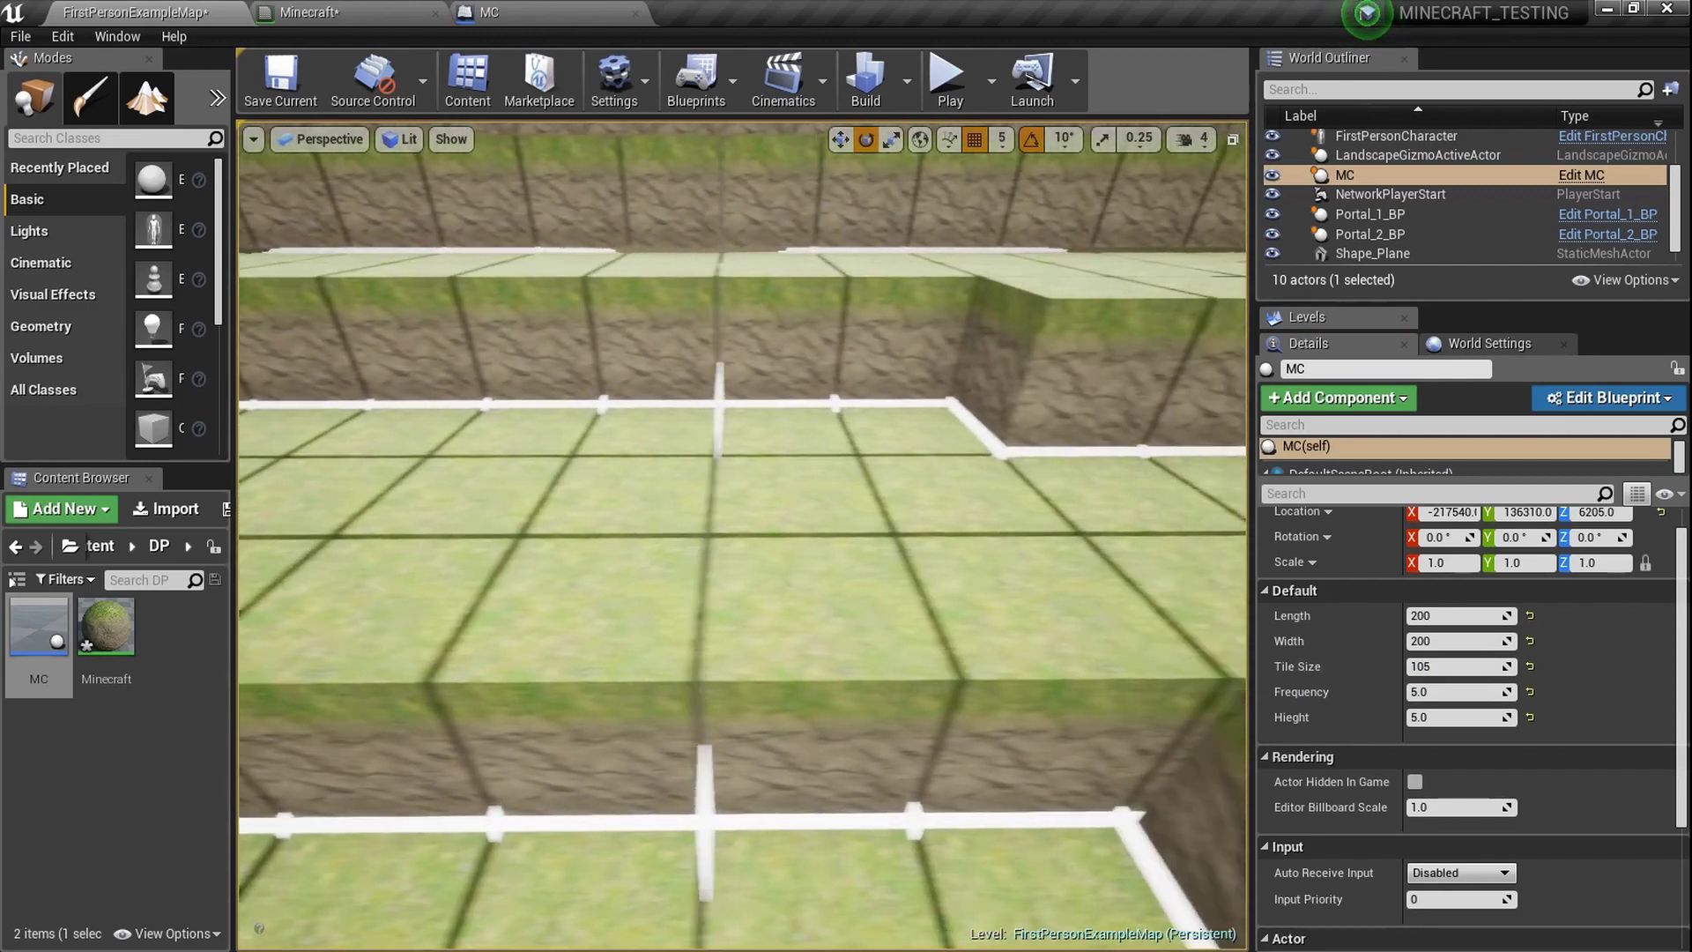
{"action": "key", "text": "w"}
{"action": "right_click_drag", "start_coordinate": [742, 534], "coordinate": [917, 414]}
{"action": "key", "text": "s"}
{"action": "key", "text": "d"}
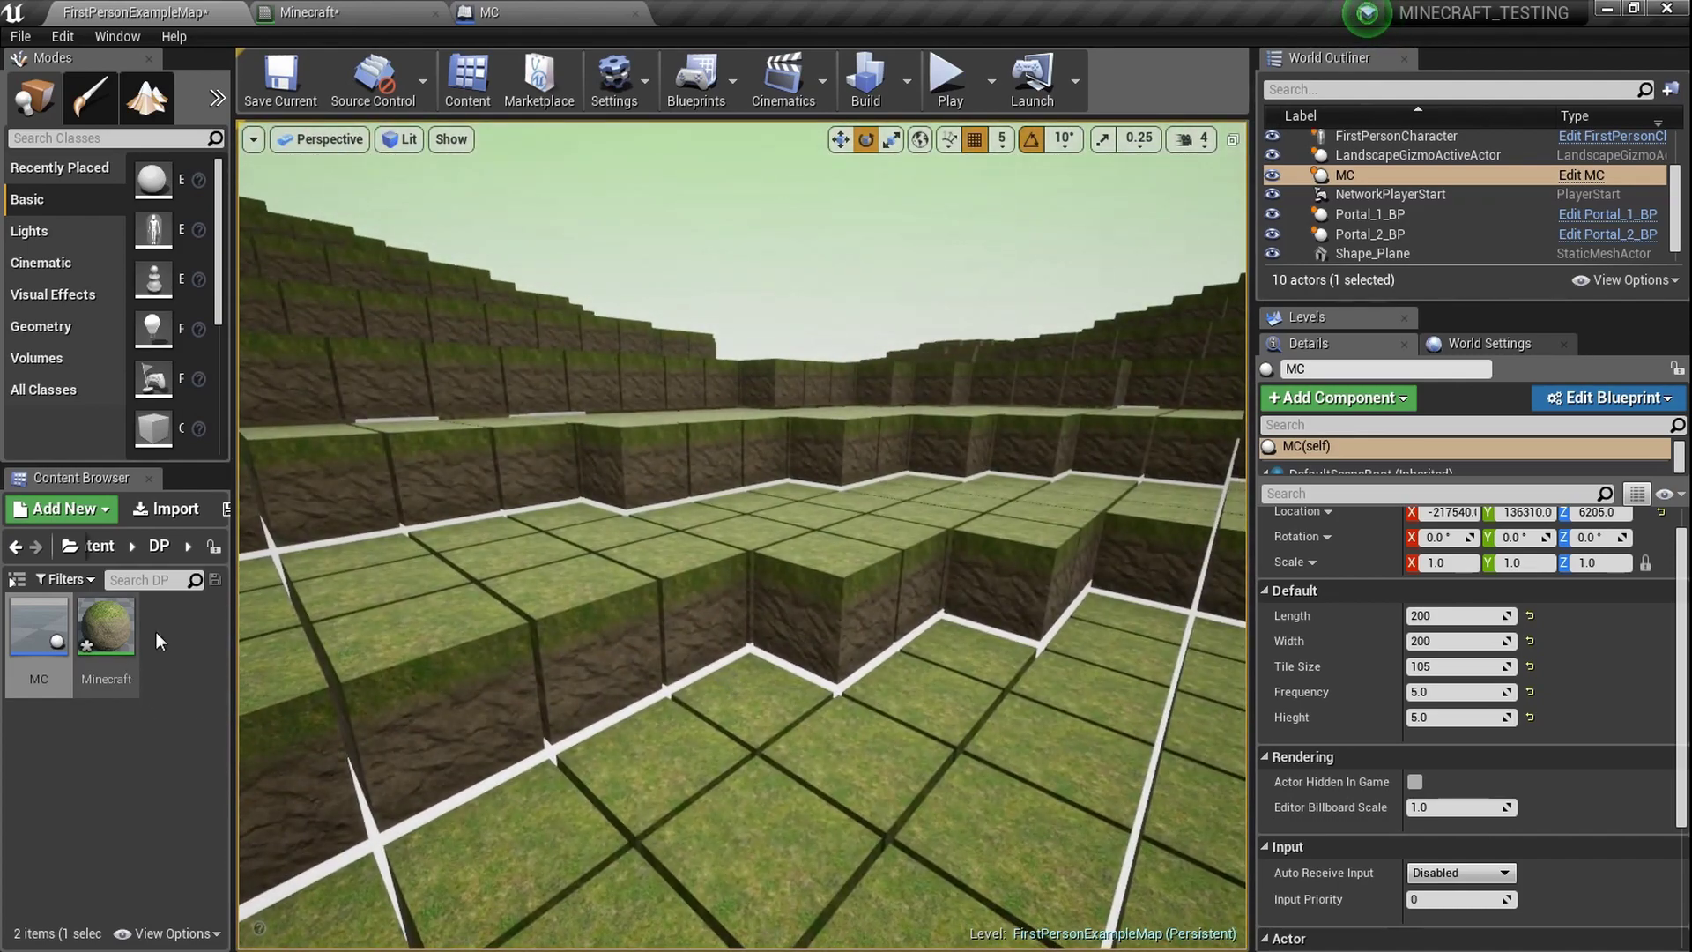
{"action": "double_click", "coordinate": [106, 627]}
{"action": "scroll", "coordinate": [1038, 390], "scroll_direction": "up", "scroll_amount": 5}
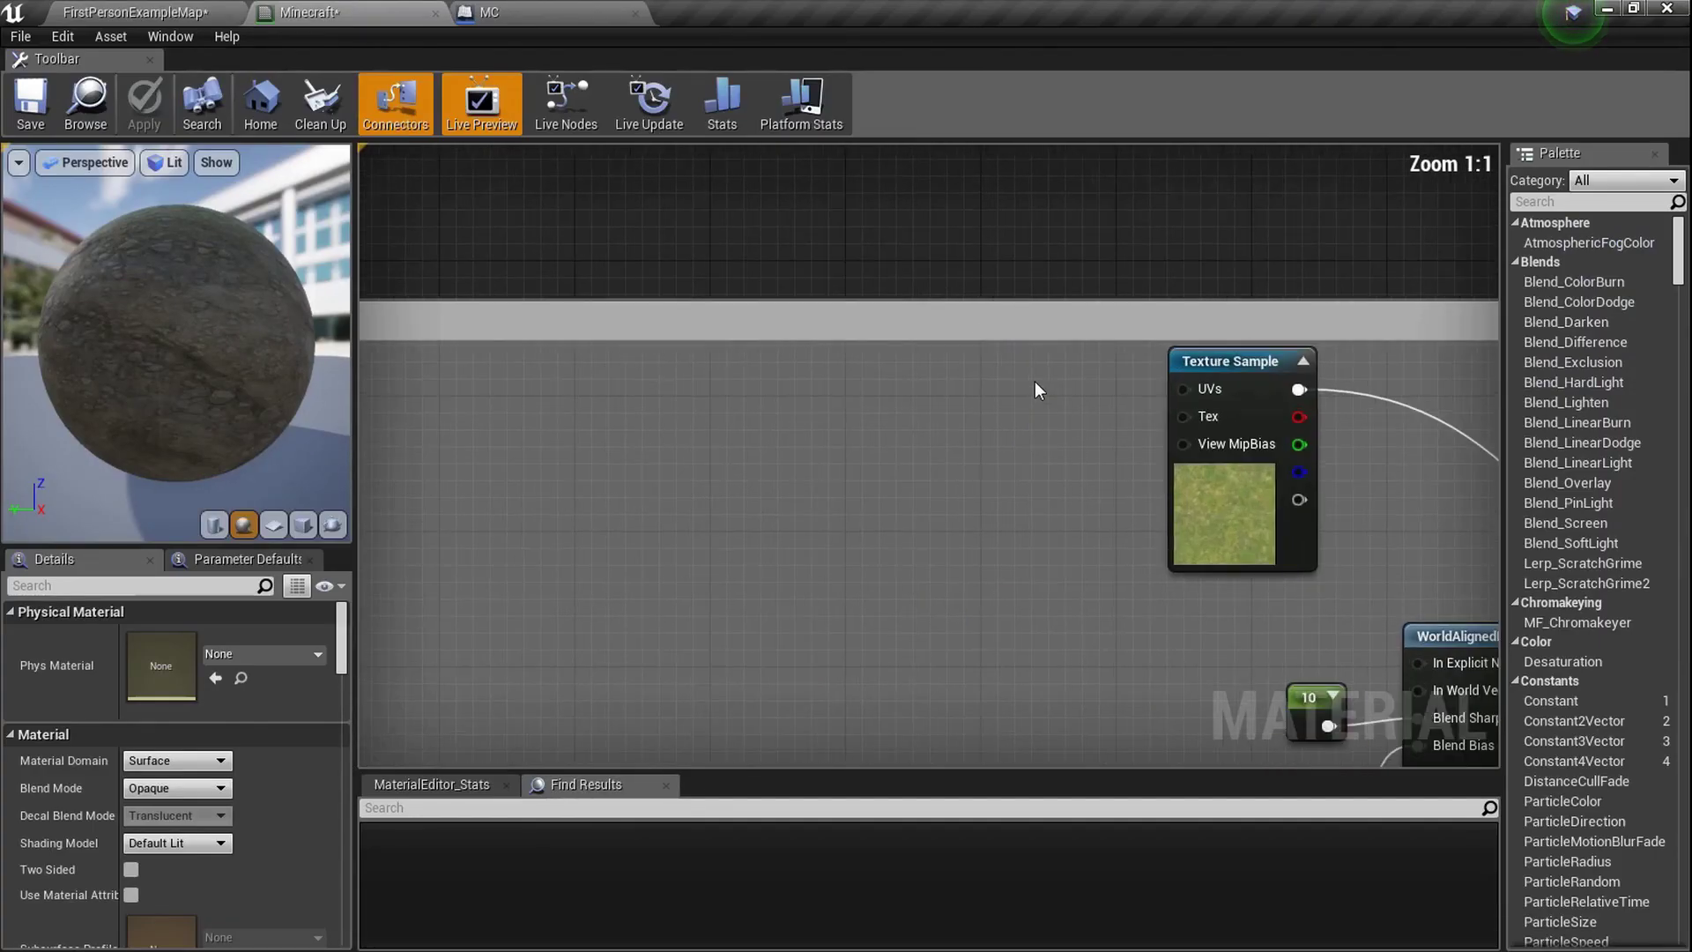
{"action": "right_click_drag", "start_coordinate": [1038, 389], "coordinate": [909, 327]}
{"action": "left_click", "coordinate": [155, 9]}
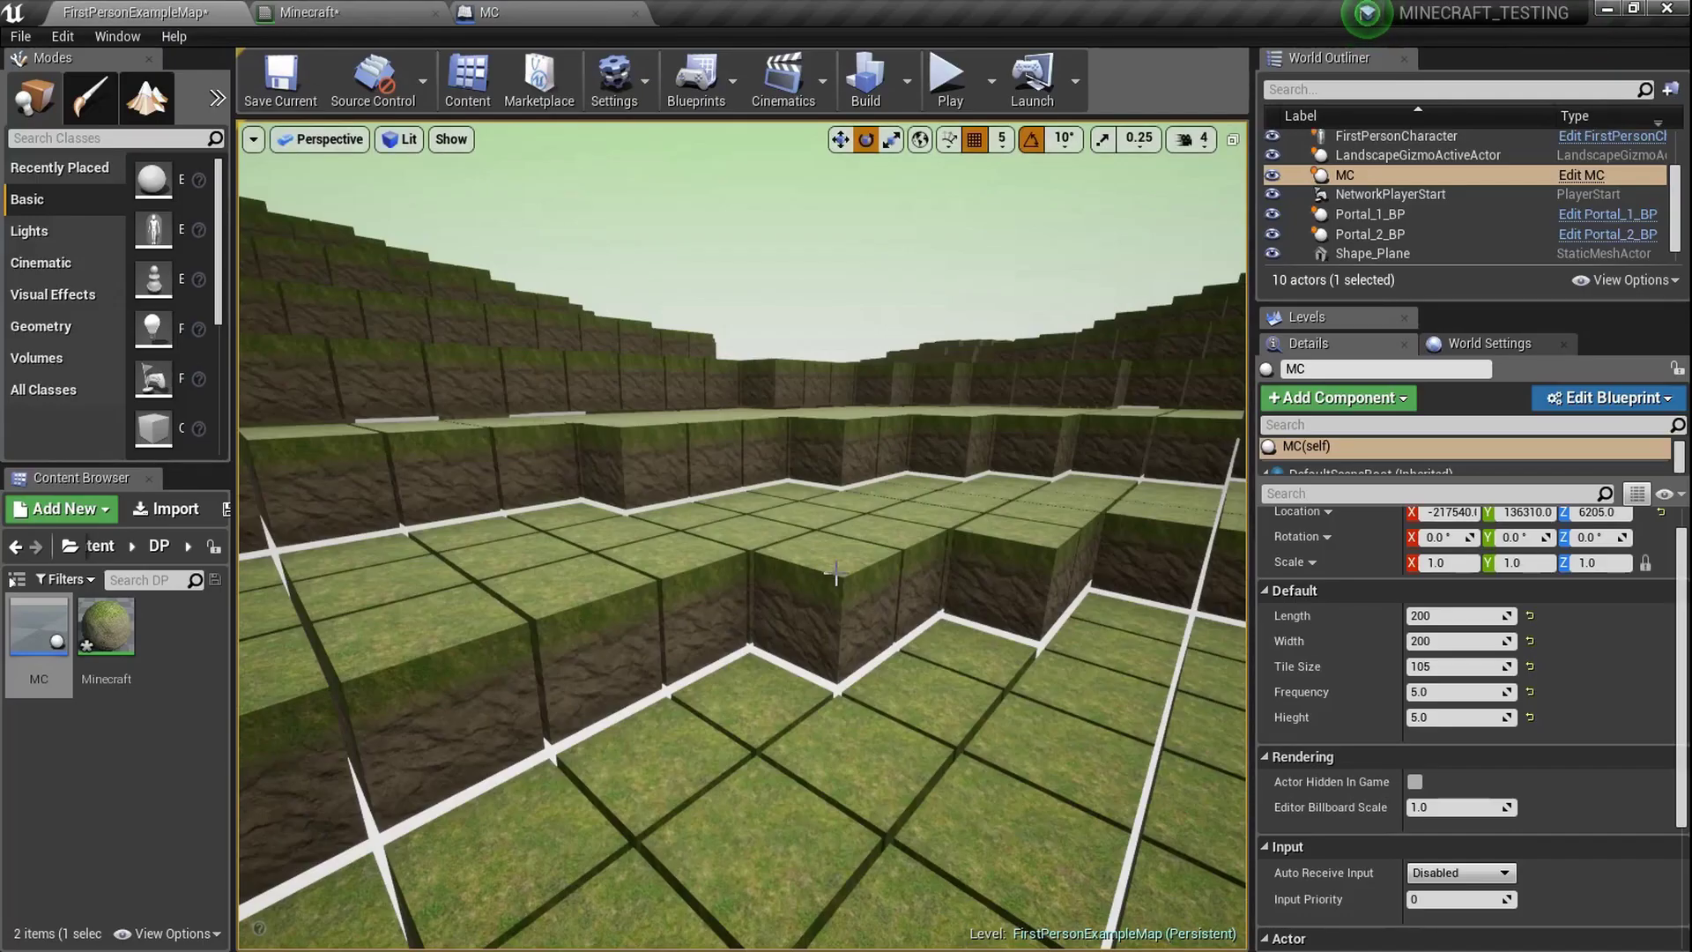
{"action": "right_click_drag", "start_coordinate": [936, 554], "coordinate": [774, 484]}
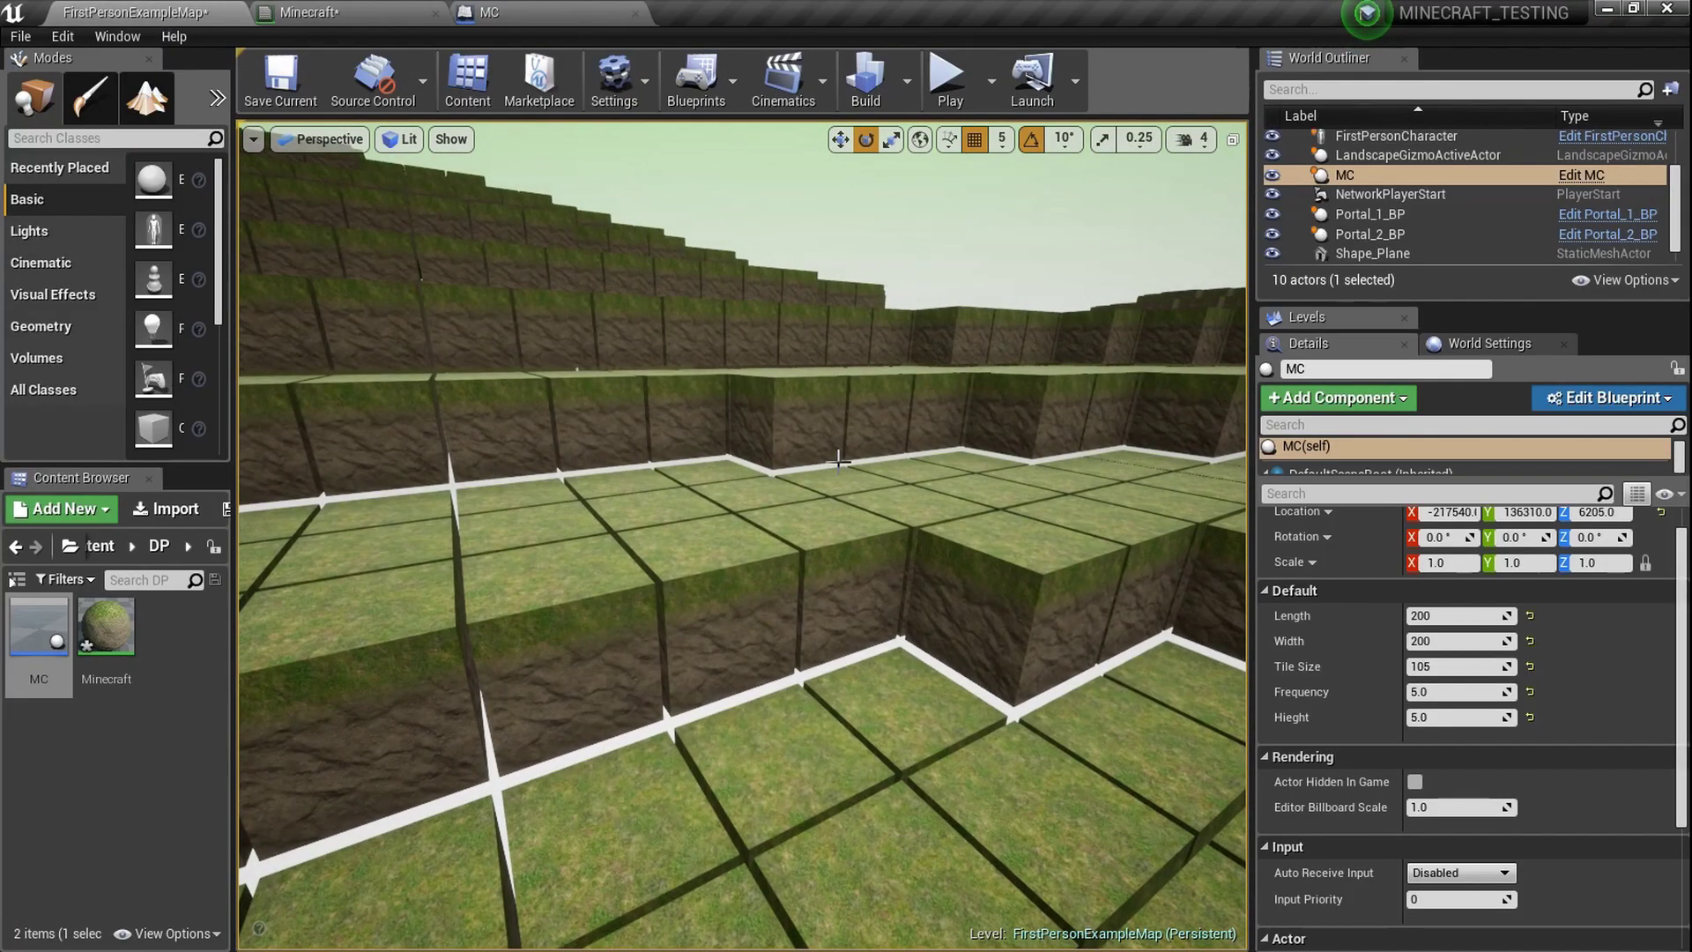
Add a WorldPosition node to the Minecraft material graph and place it beside the grass Texture Sample.
{"action": "left_click", "coordinate": [489, 12]}
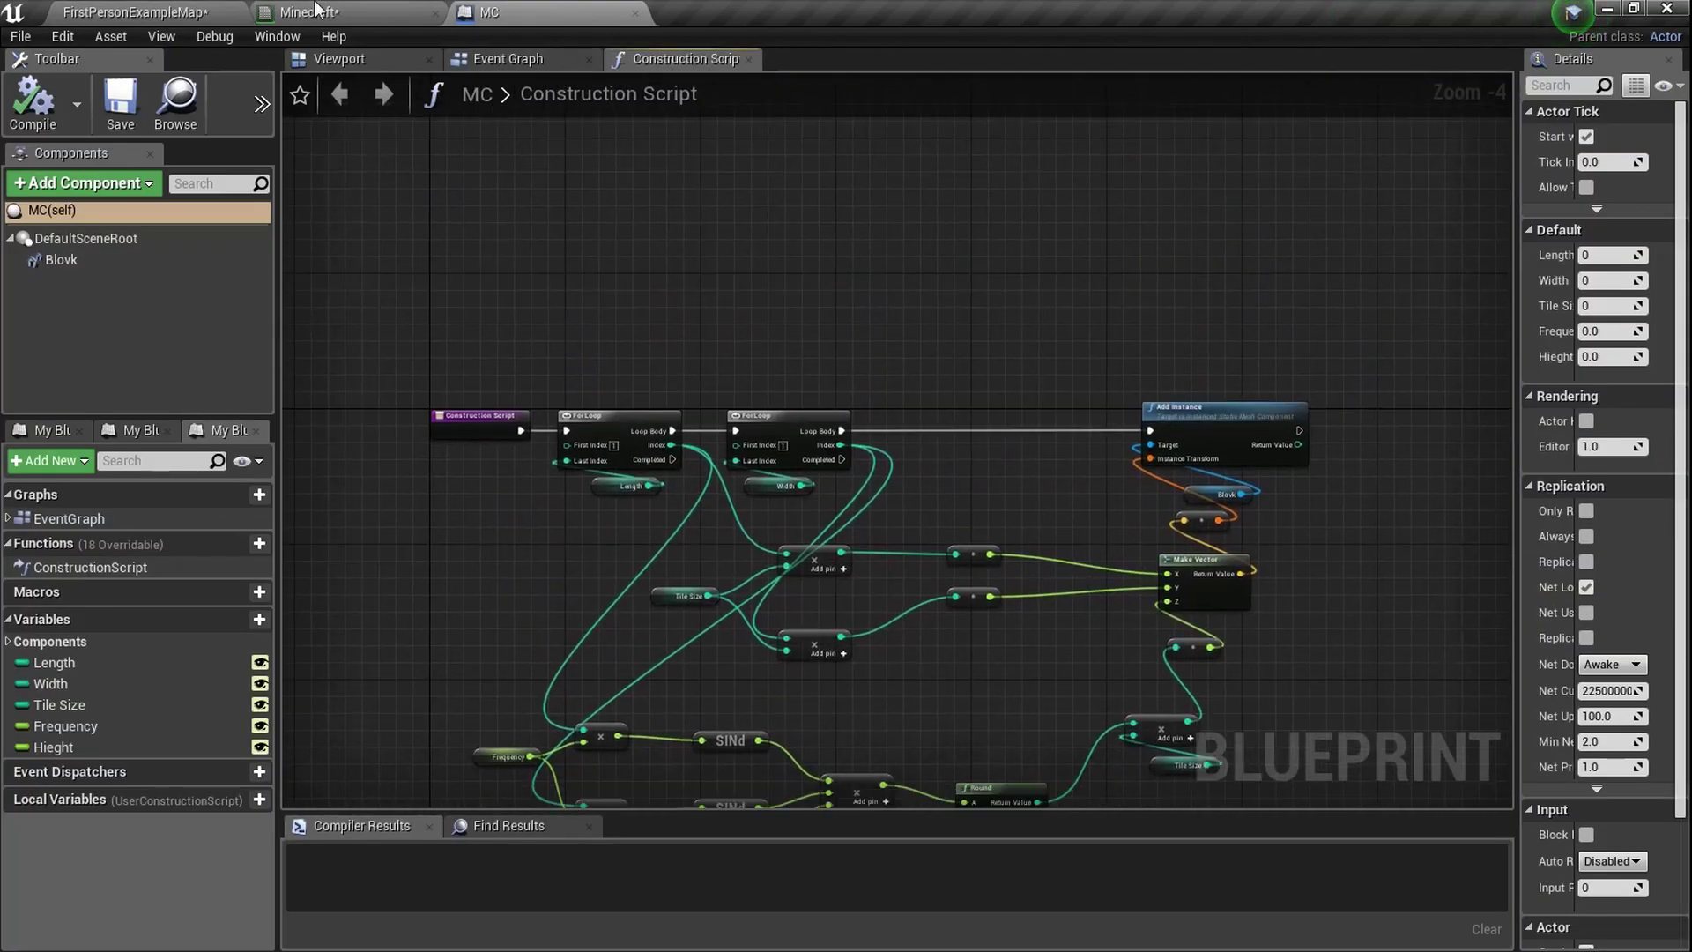
{"action": "left_click", "coordinate": [318, 12]}
{"action": "right_click_drag", "start_coordinate": [624, 360], "coordinate": [839, 500]}
{"action": "right_click", "coordinate": [668, 464]}
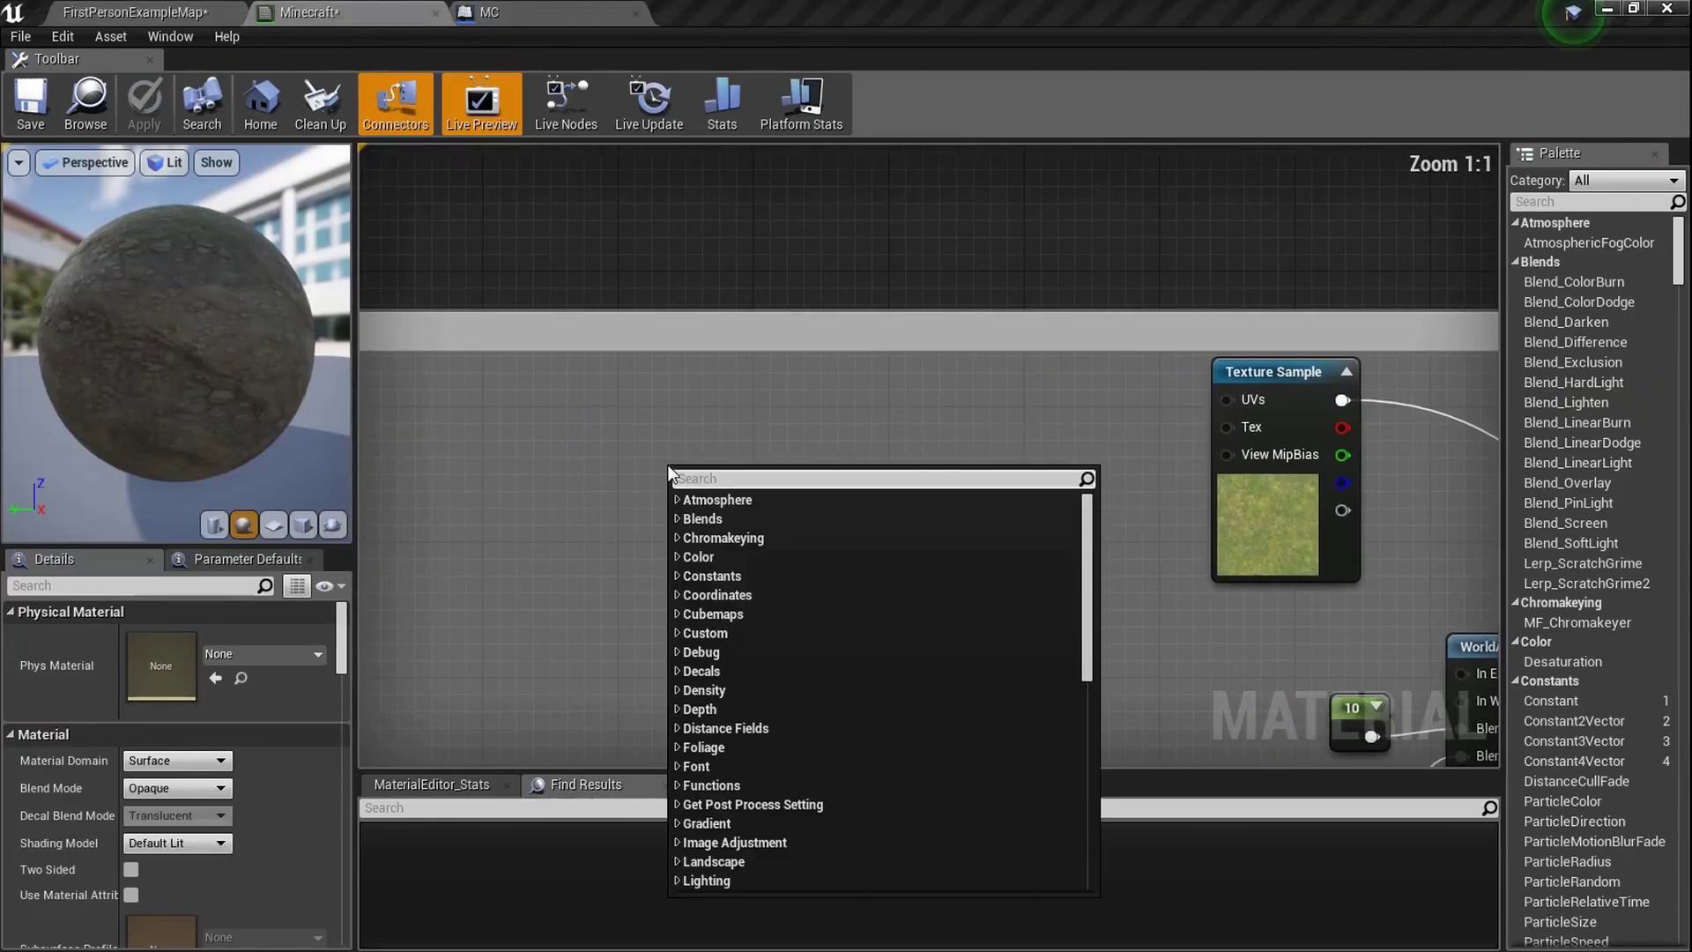
{"action": "type", "text": "world"}
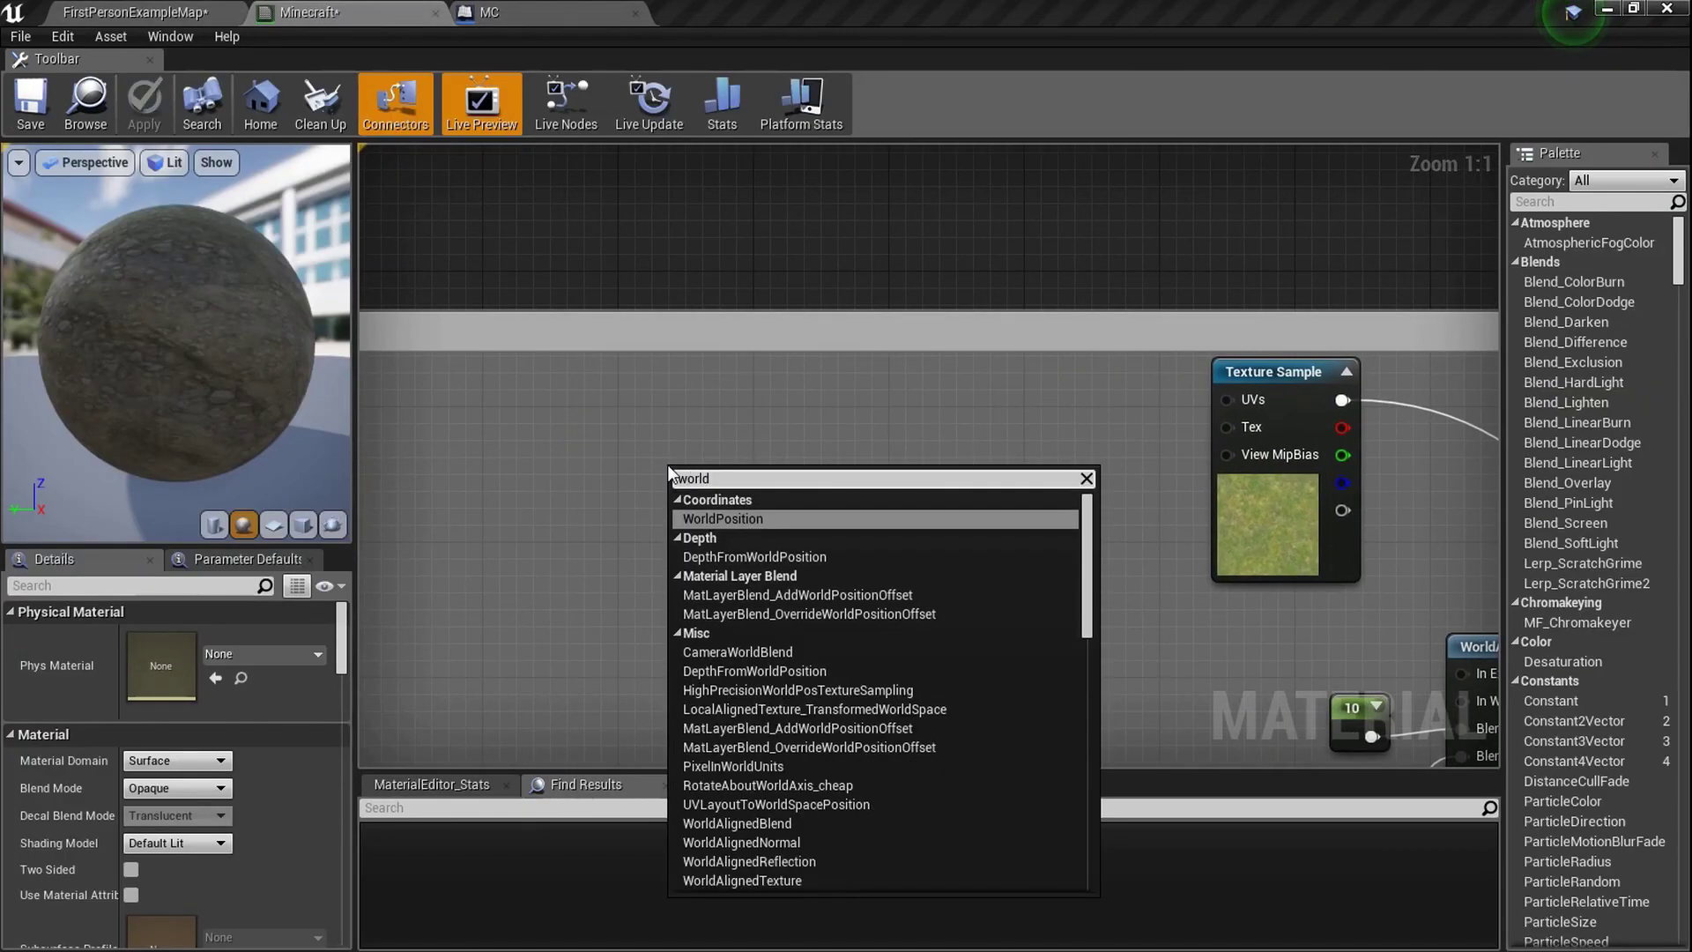
{"action": "key", "text": "Return"}
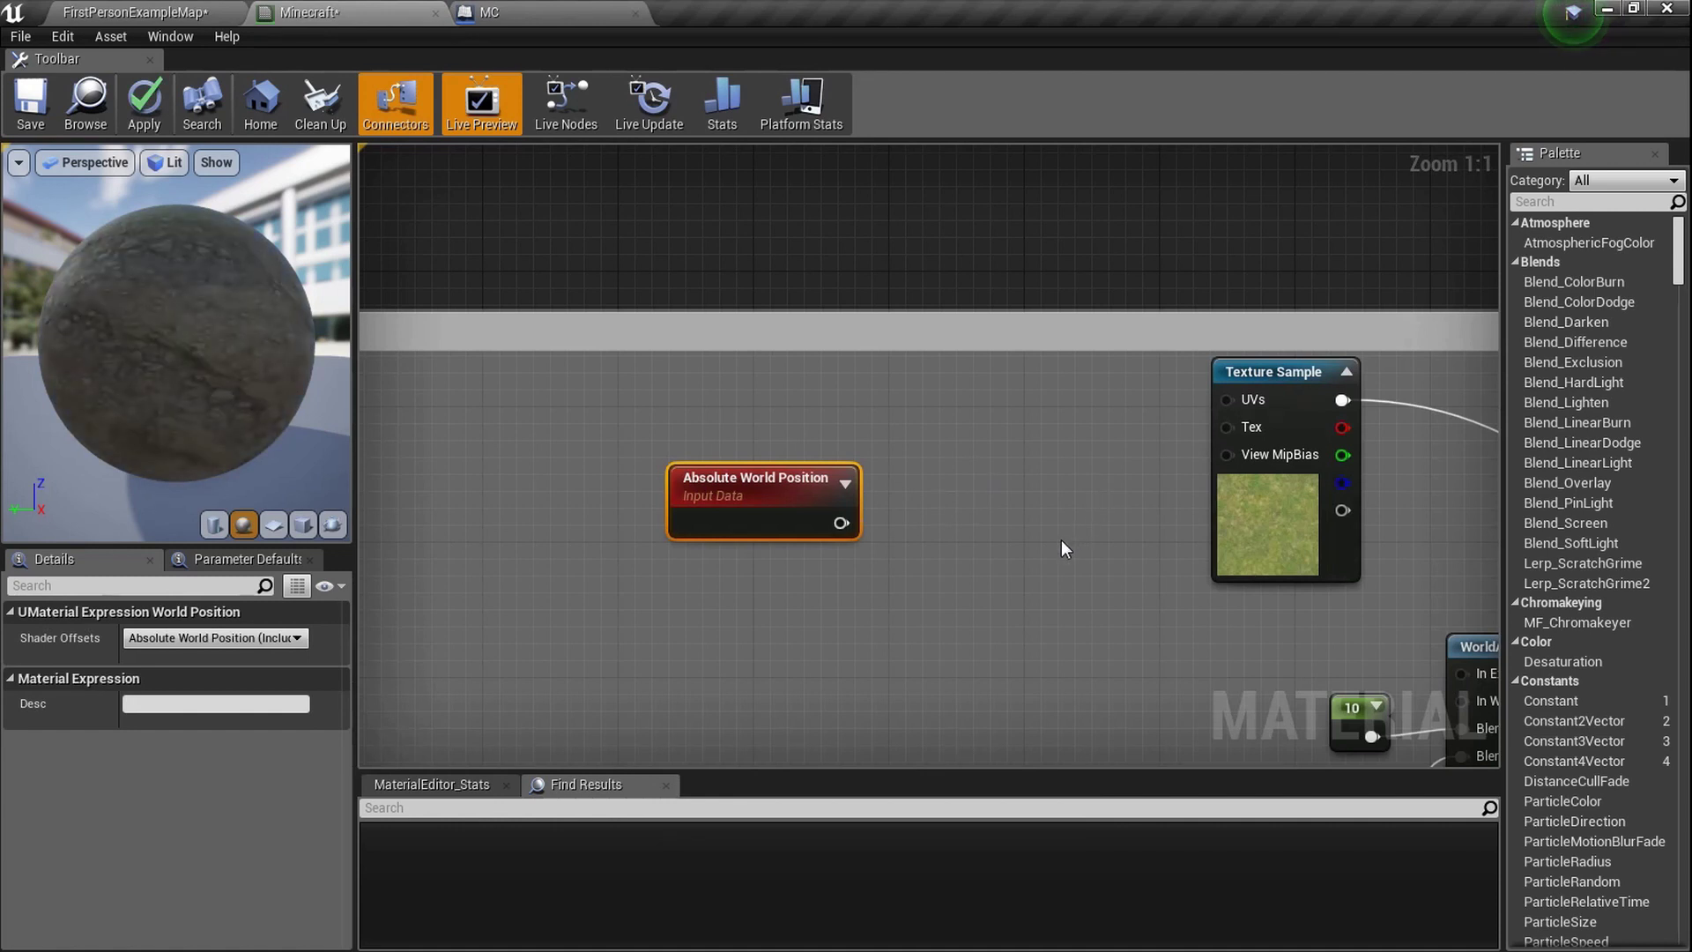
{"action": "right_click_drag", "start_coordinate": [948, 538], "coordinate": [1035, 529]}
{"action": "left_click_drag", "start_coordinate": [891, 507], "coordinate": [824, 501]}
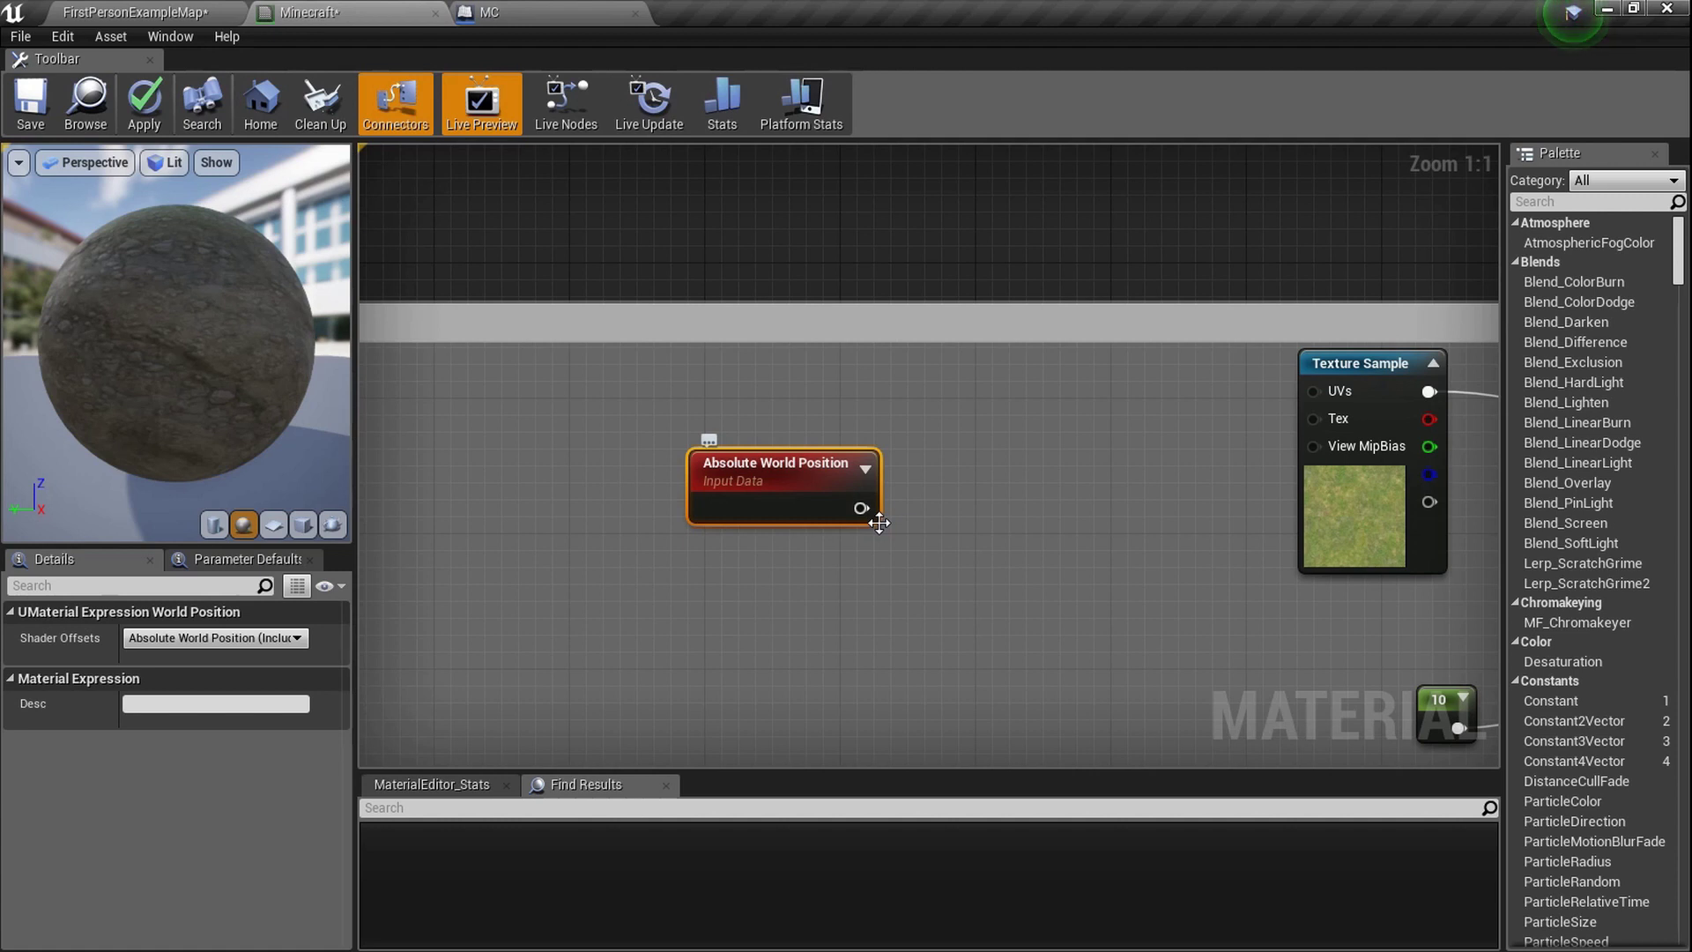
{"action": "right_click_drag", "start_coordinate": [919, 543], "coordinate": [872, 544]}
Add a Multiply node between Absolute World Position and the grass Texture Sample, feeding the position into A and a constant of 1 into B.
{"action": "left_click", "coordinate": [141, 12]}
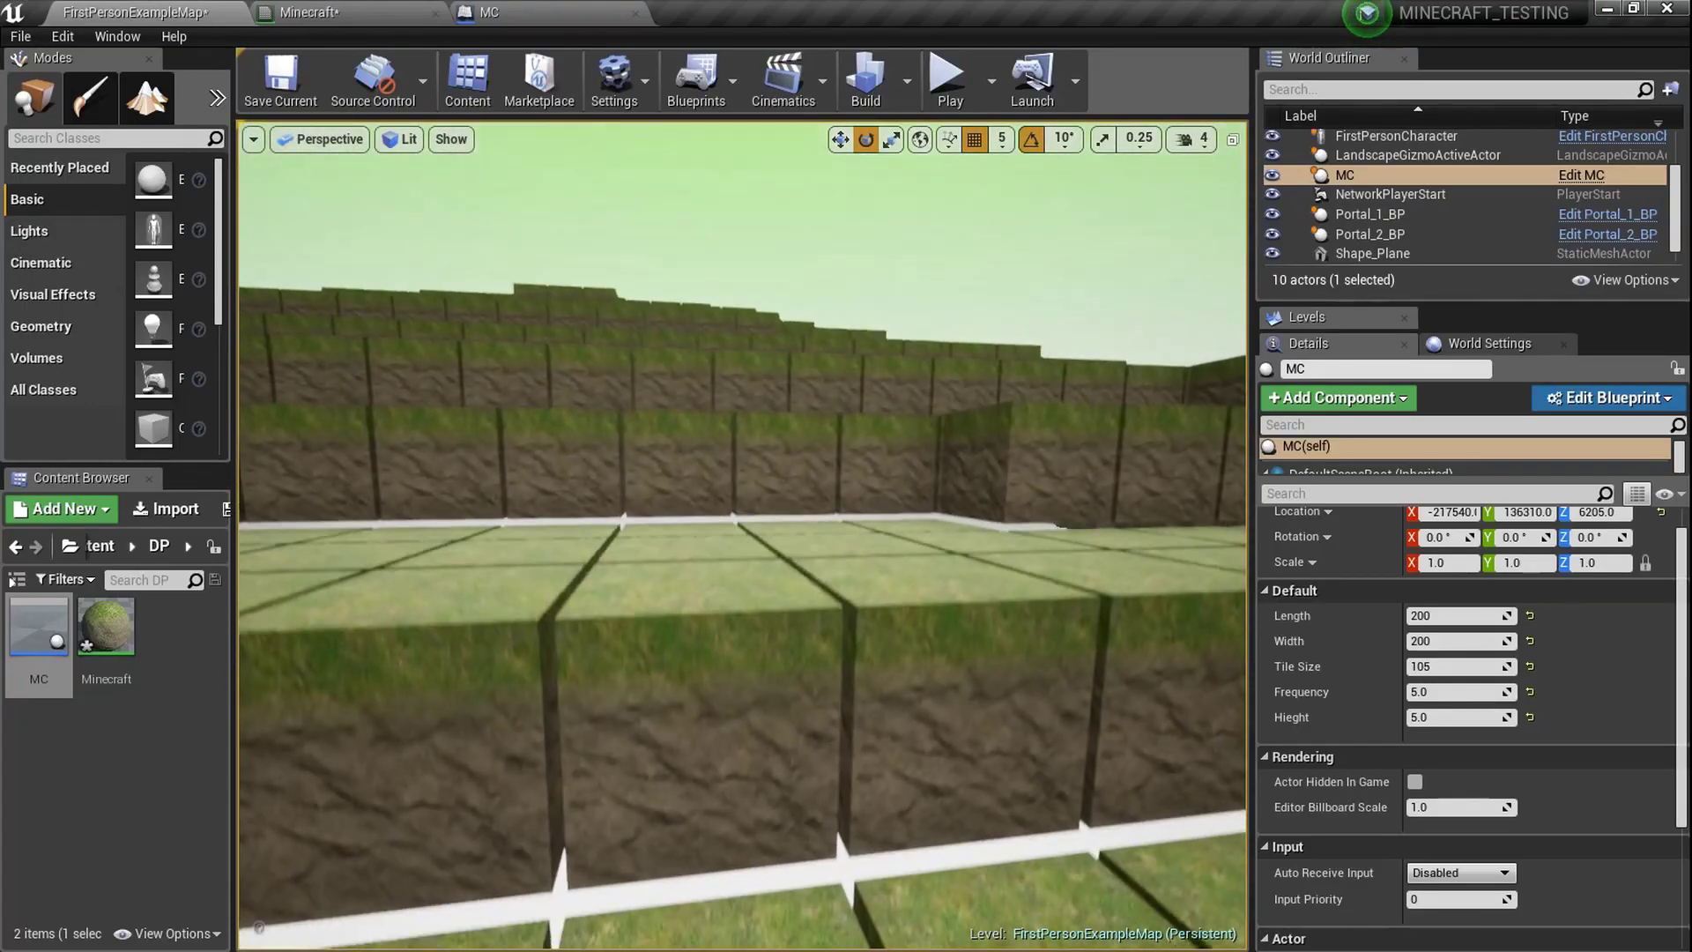
{"action": "right_click_drag", "start_coordinate": [696, 344], "coordinate": [695, 344]}
{"action": "left_click", "coordinate": [489, 13]}
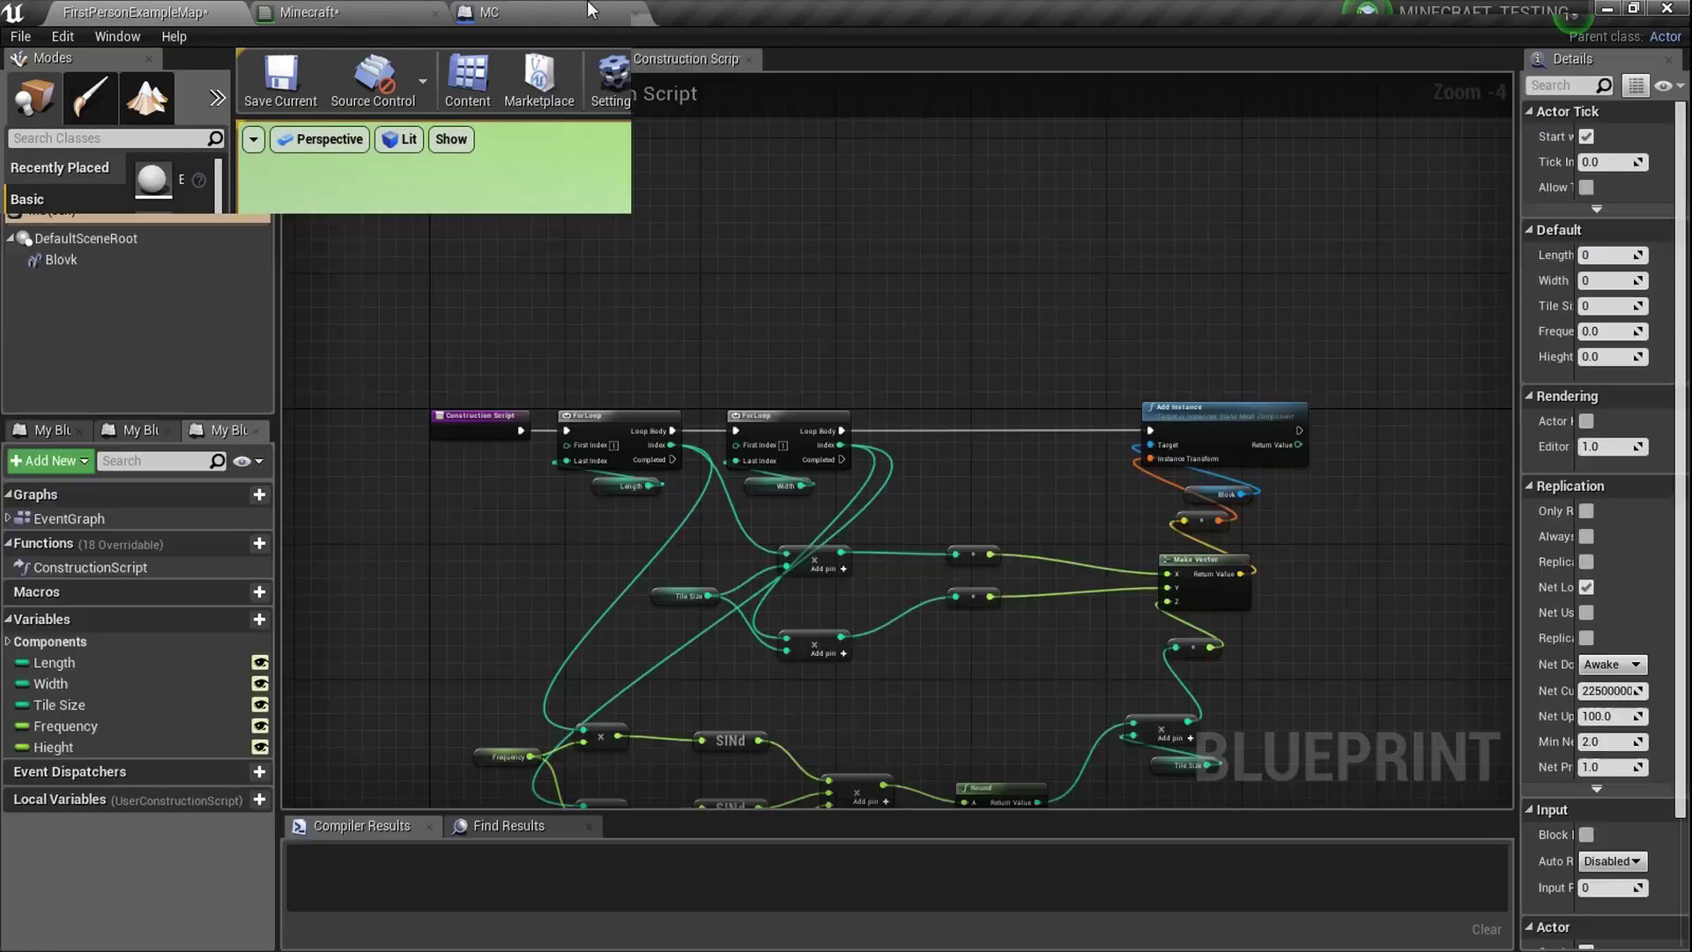
{"action": "left_click", "coordinate": [431, 12]}
{"action": "right_click", "coordinate": [790, 628]}
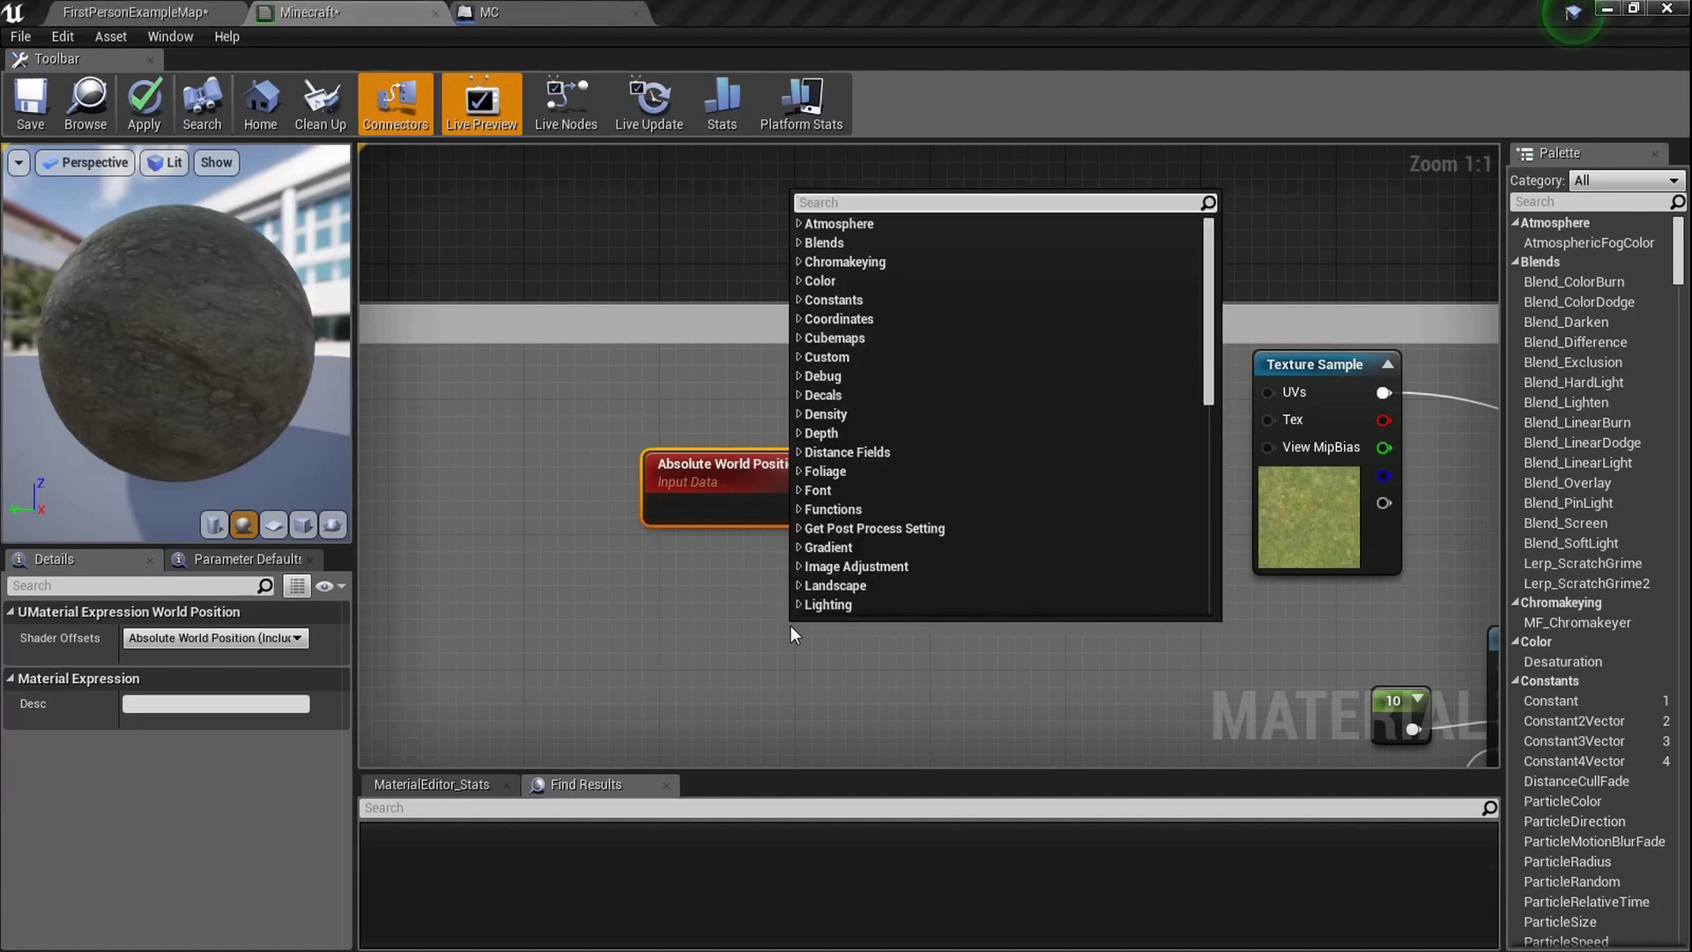
{"action": "type", "text": "ult"}
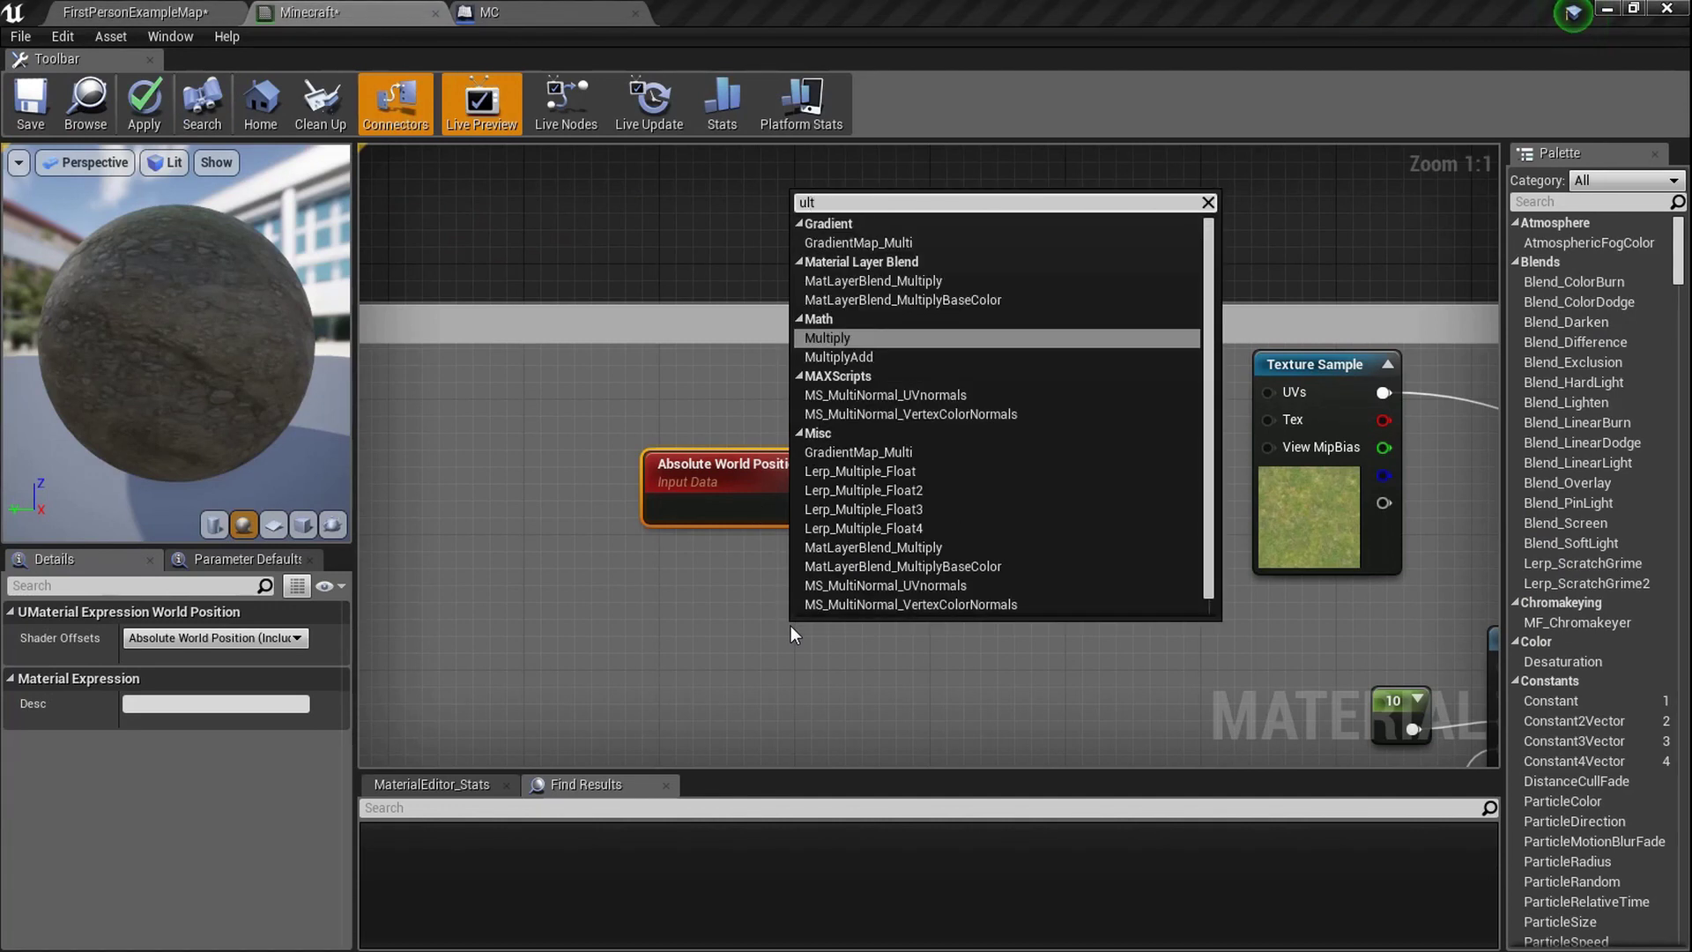
{"action": "key", "text": "Return"}
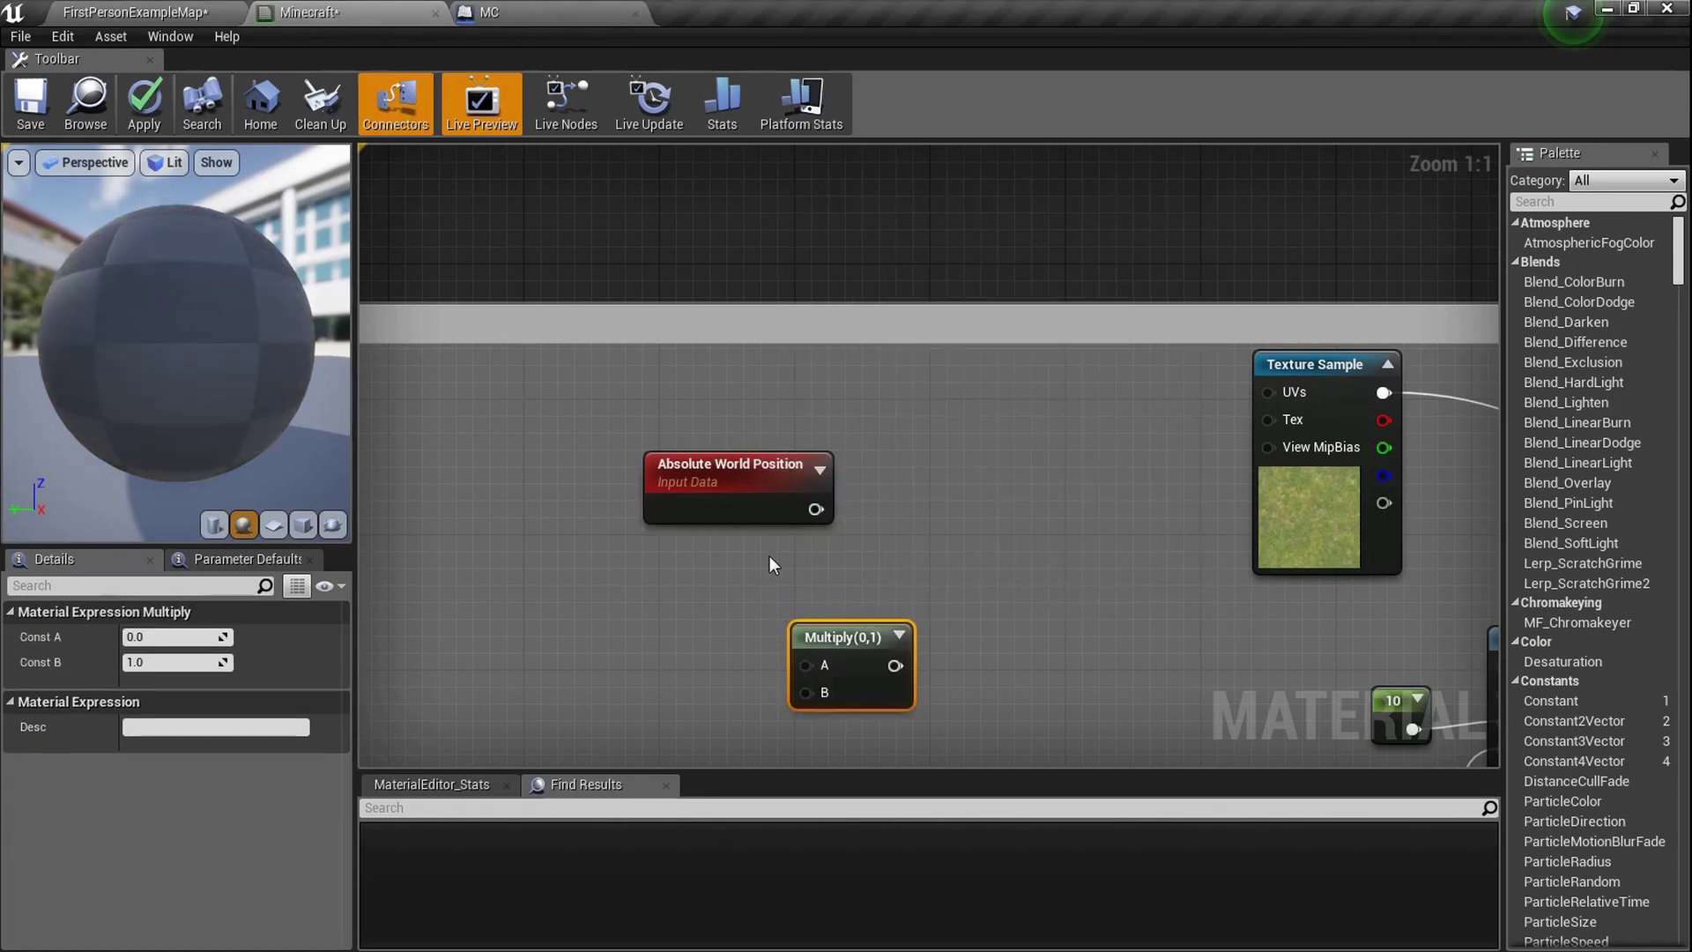
{"action": "left_click_drag", "start_coordinate": [748, 498], "coordinate": [629, 498]}
{"action": "left_click_drag", "start_coordinate": [856, 661], "coordinate": [861, 439]}
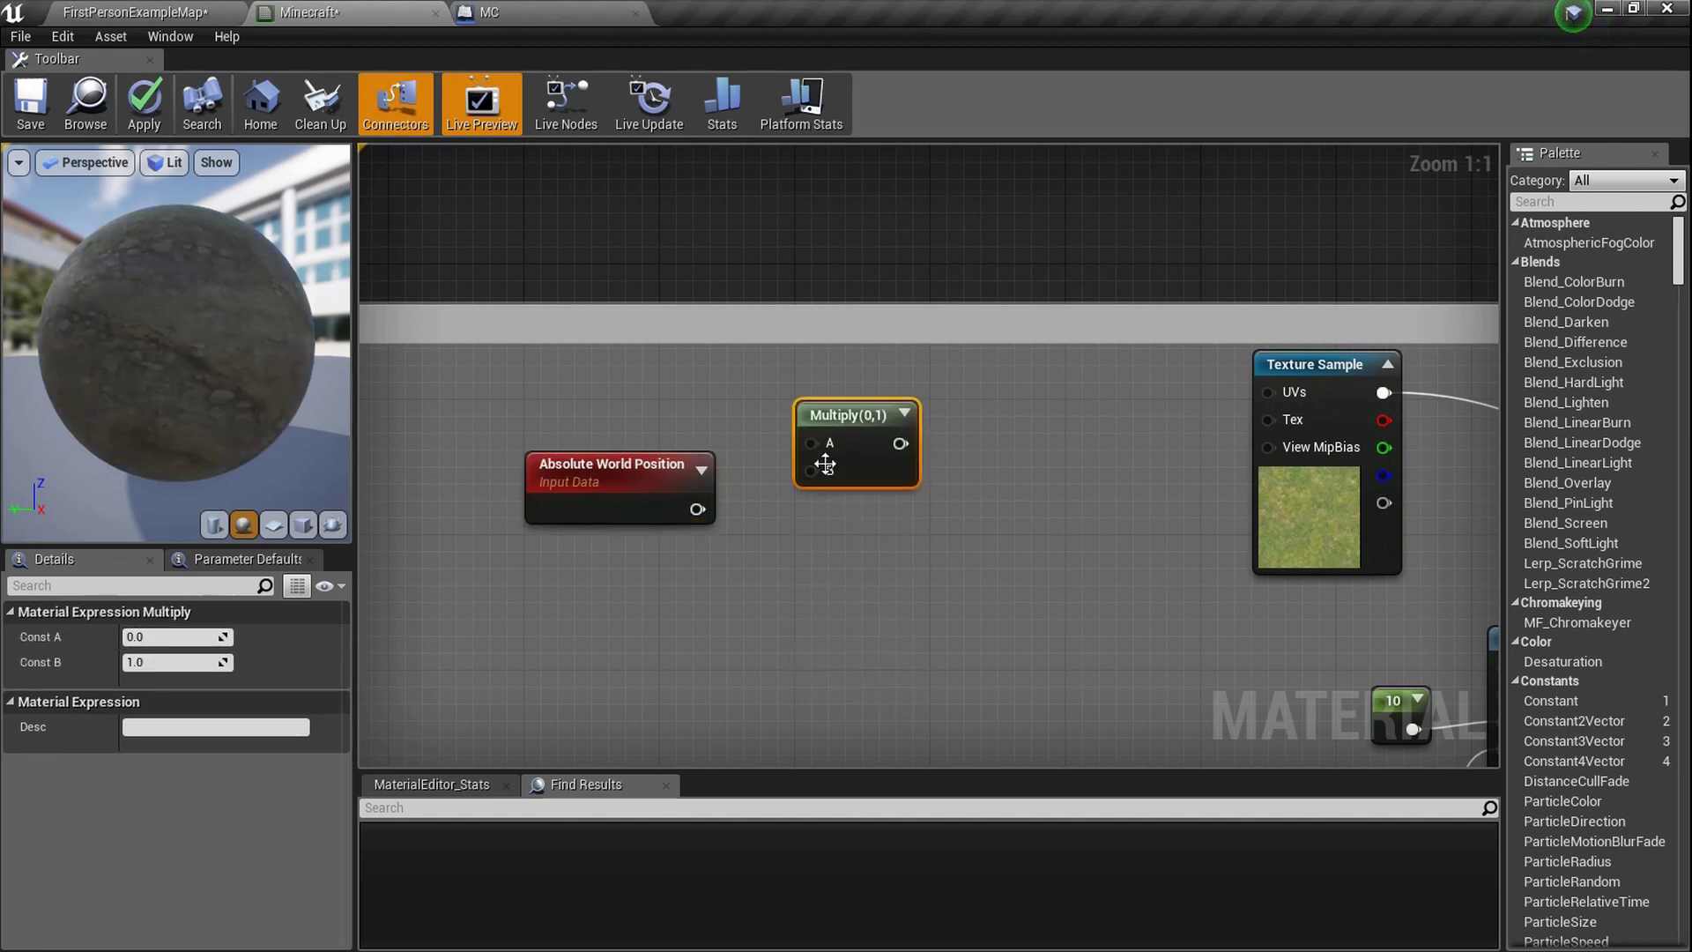
{"action": "left_click", "coordinate": [664, 607]}
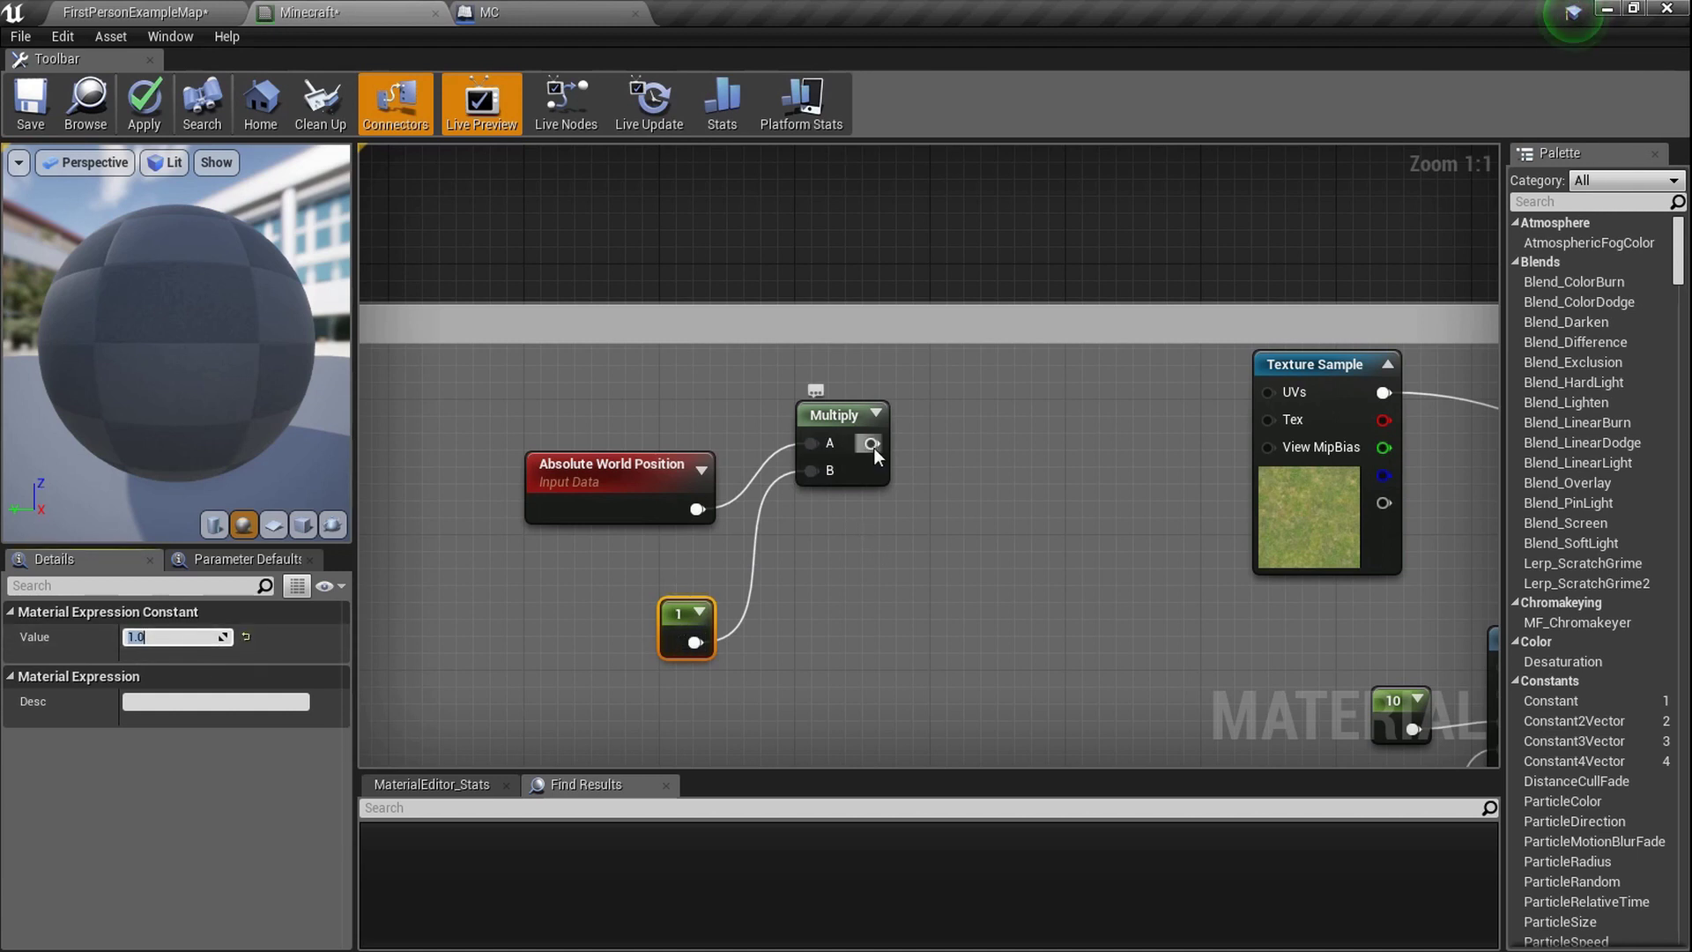
Add a Component Mask (R G) node after the Multiply and feed it into the grass Texture Sample's UVs.
{"action": "left_click_drag", "start_coordinate": [872, 443], "coordinate": [975, 451]}
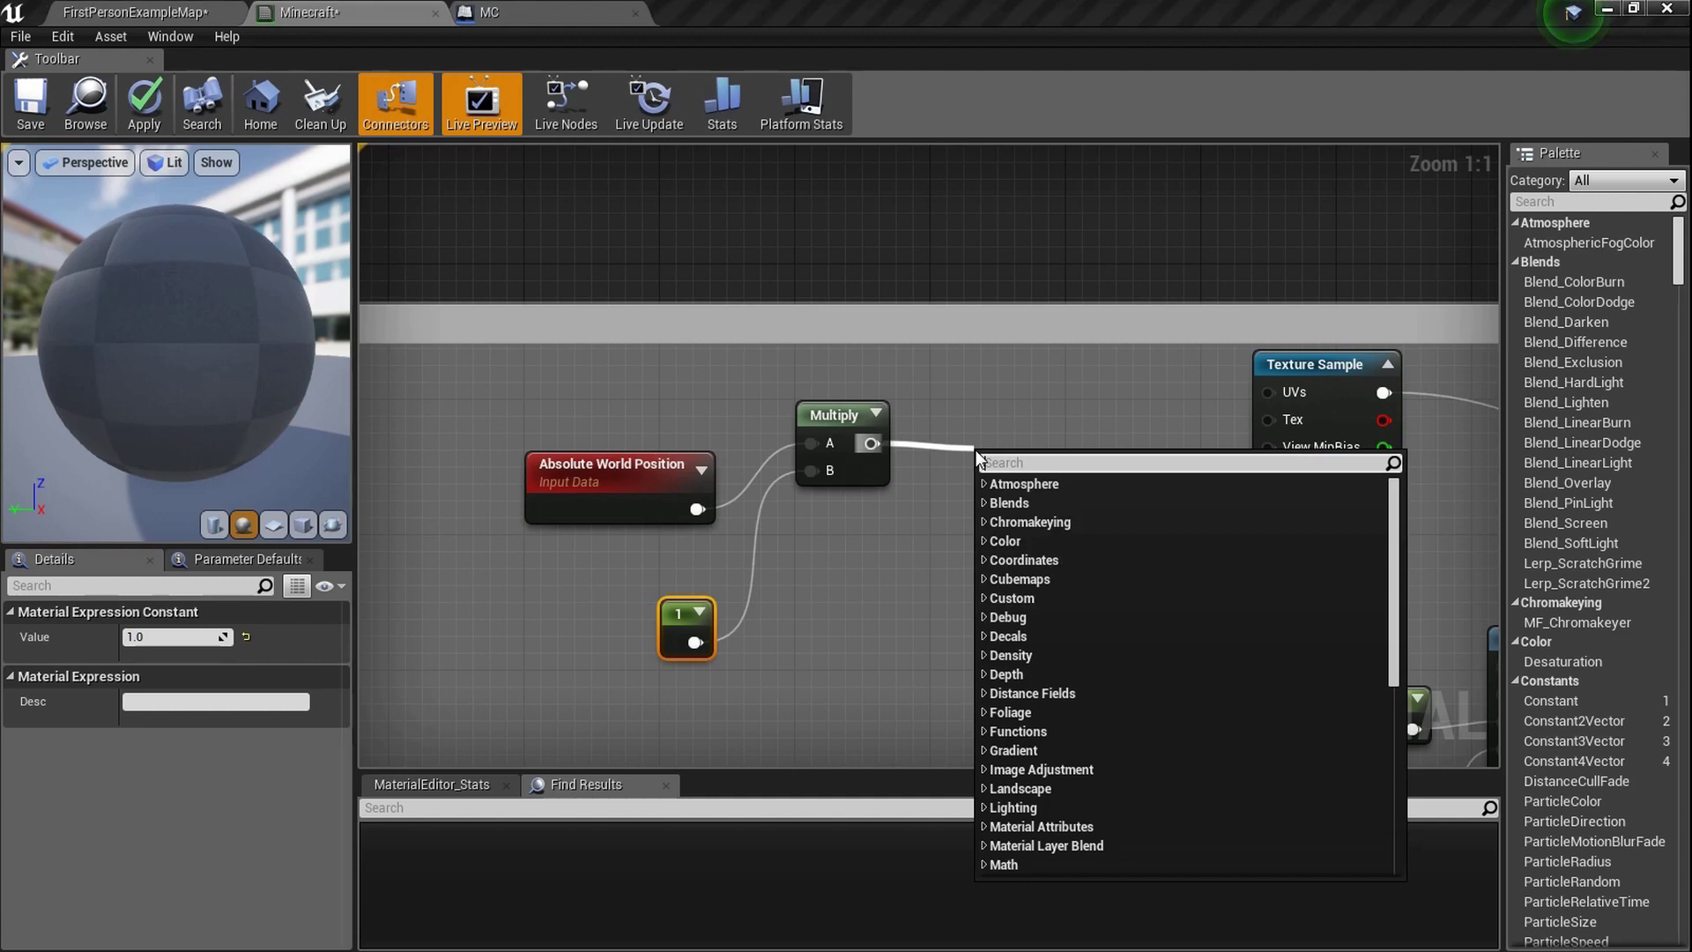
{"action": "type", "text": "mask"}
{"action": "key", "text": "Return"}
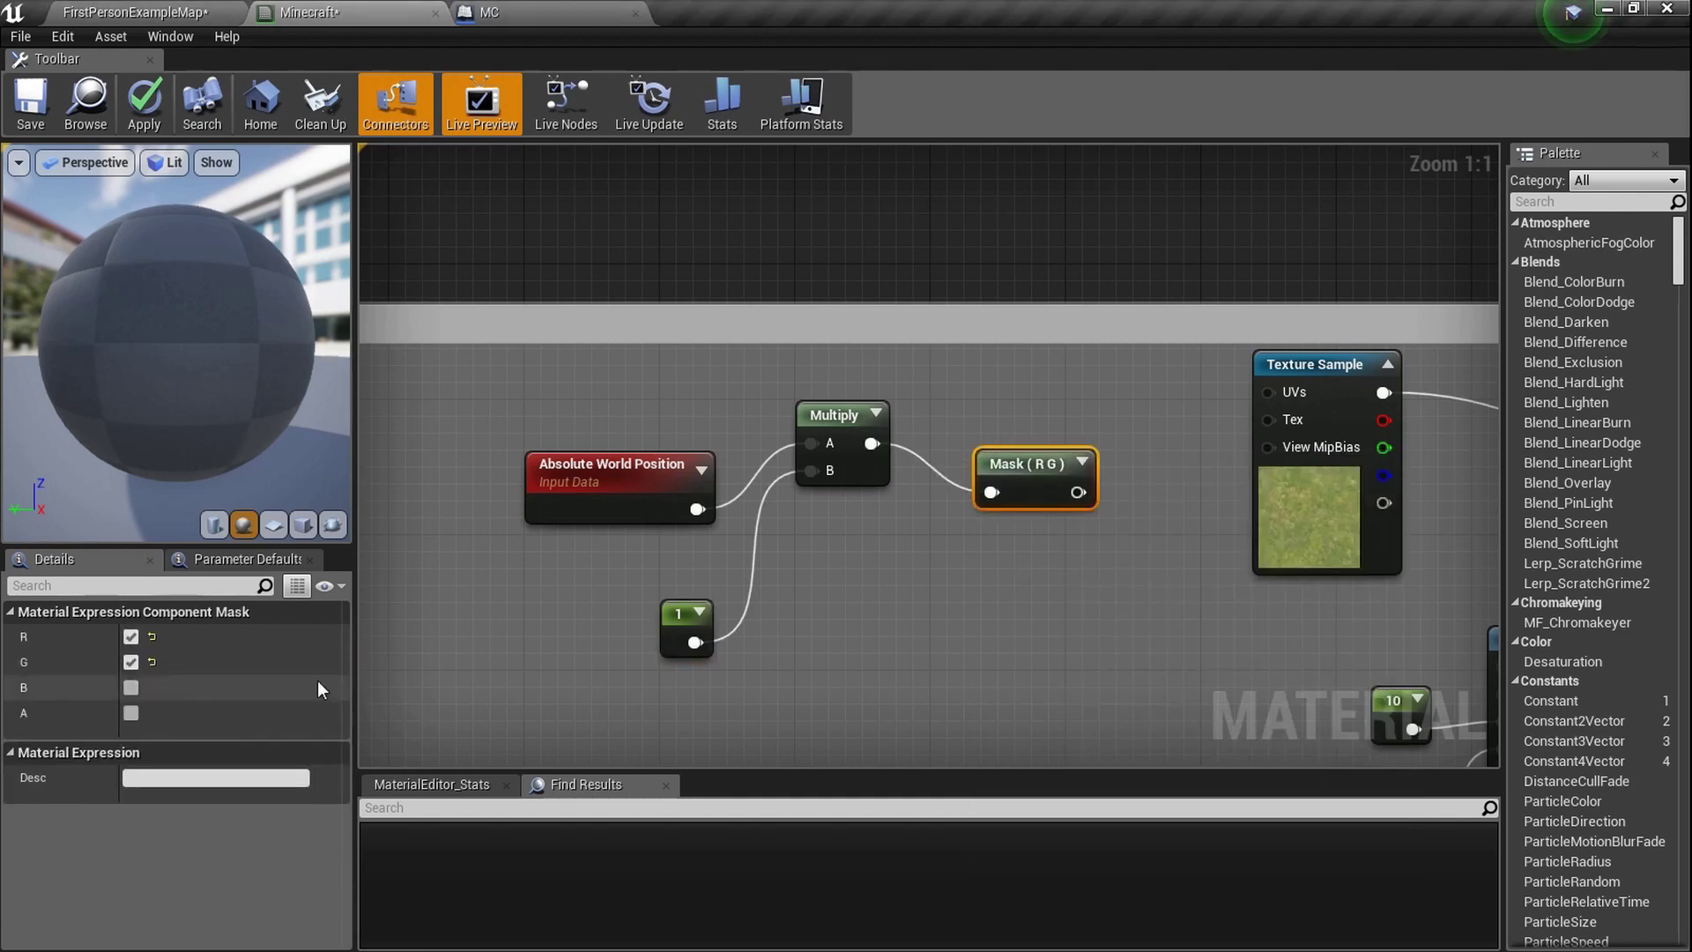
{"action": "left_click_drag", "start_coordinate": [1077, 492], "coordinate": [1272, 402]}
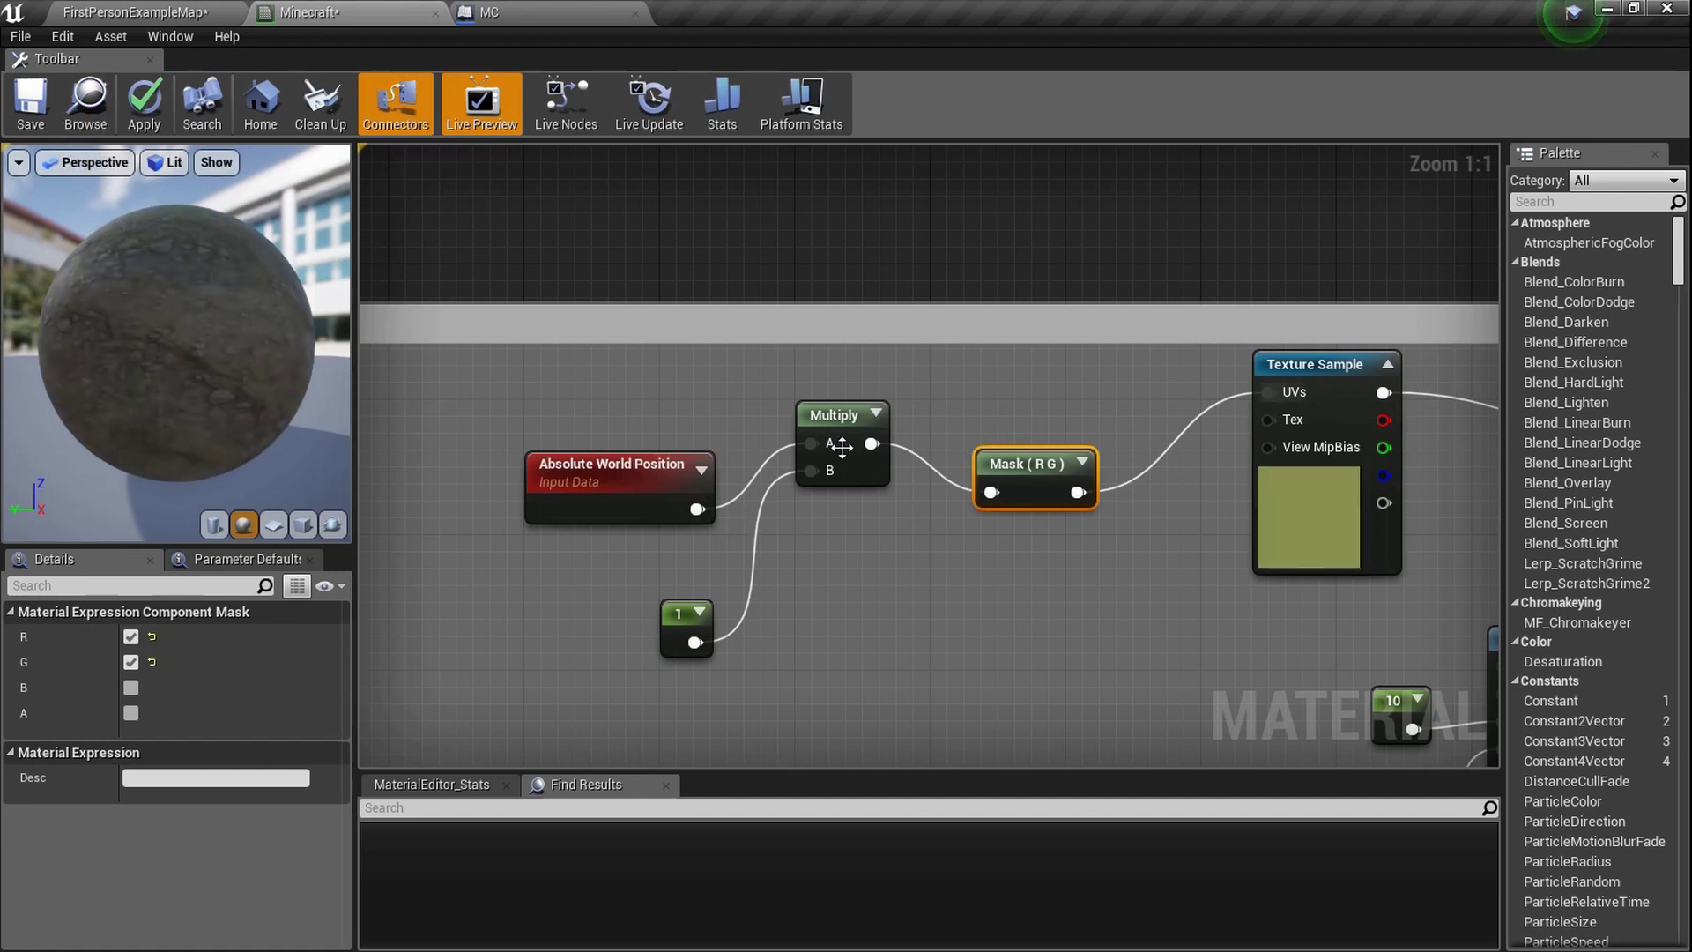
Save the Minecraft material and inspect the grass on the terrain blocks in the FirstPersonExampleMap level.
{"action": "left_click", "coordinate": [53, 114]}
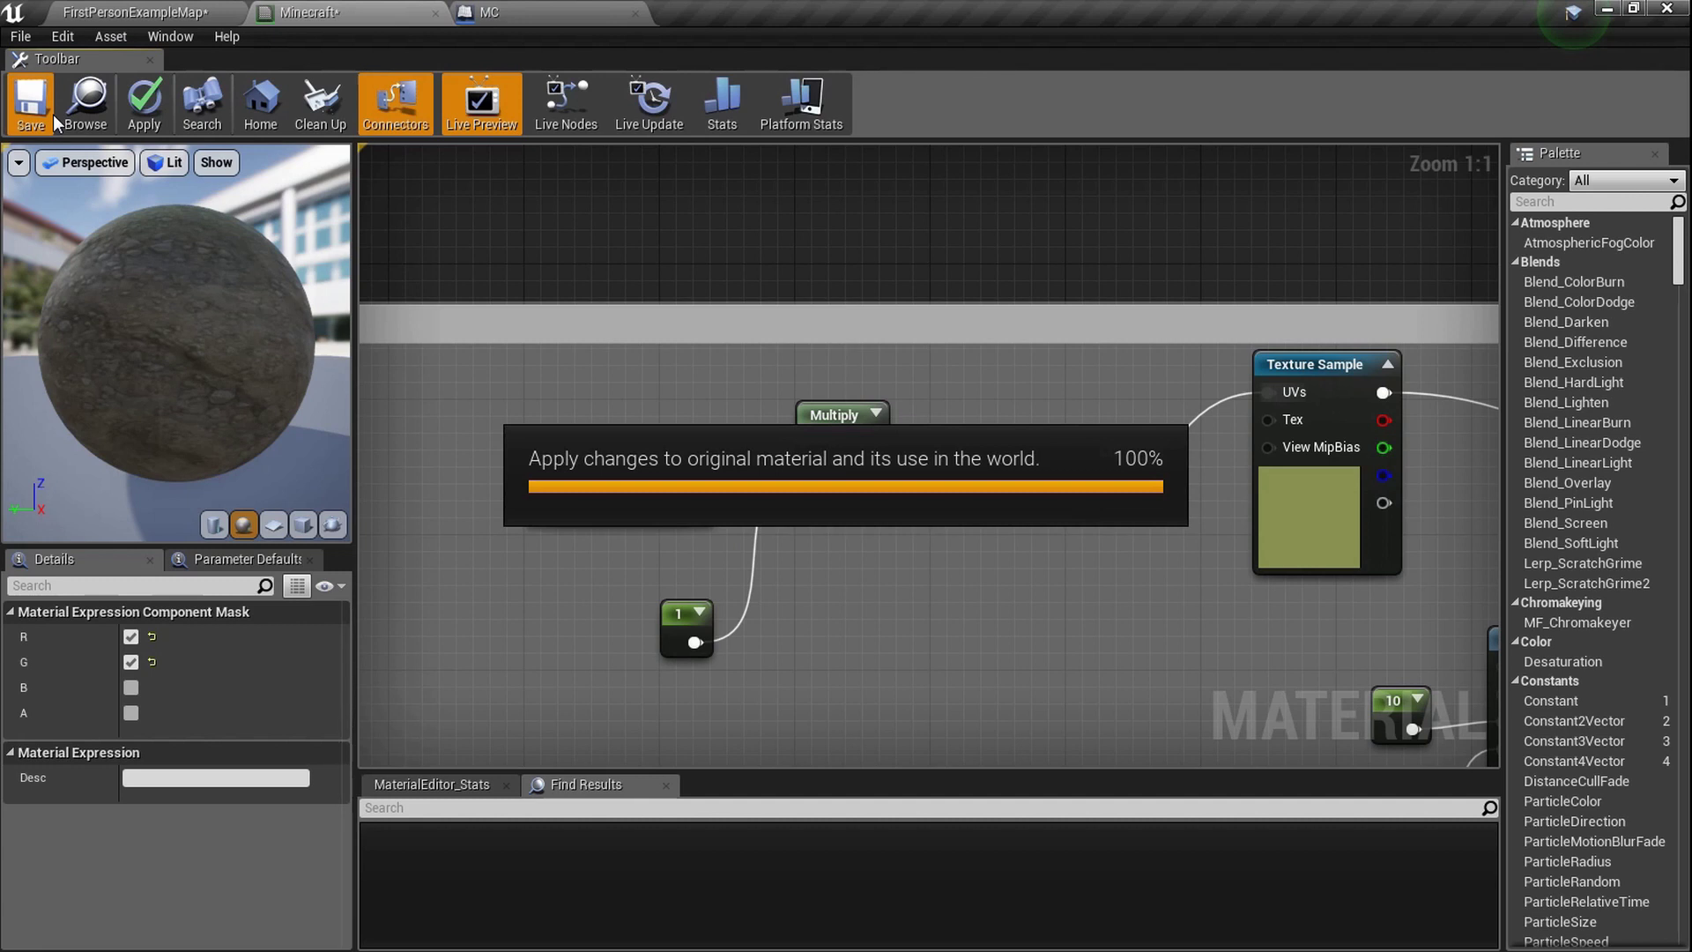
{"action": "left_click", "coordinate": [169, 10]}
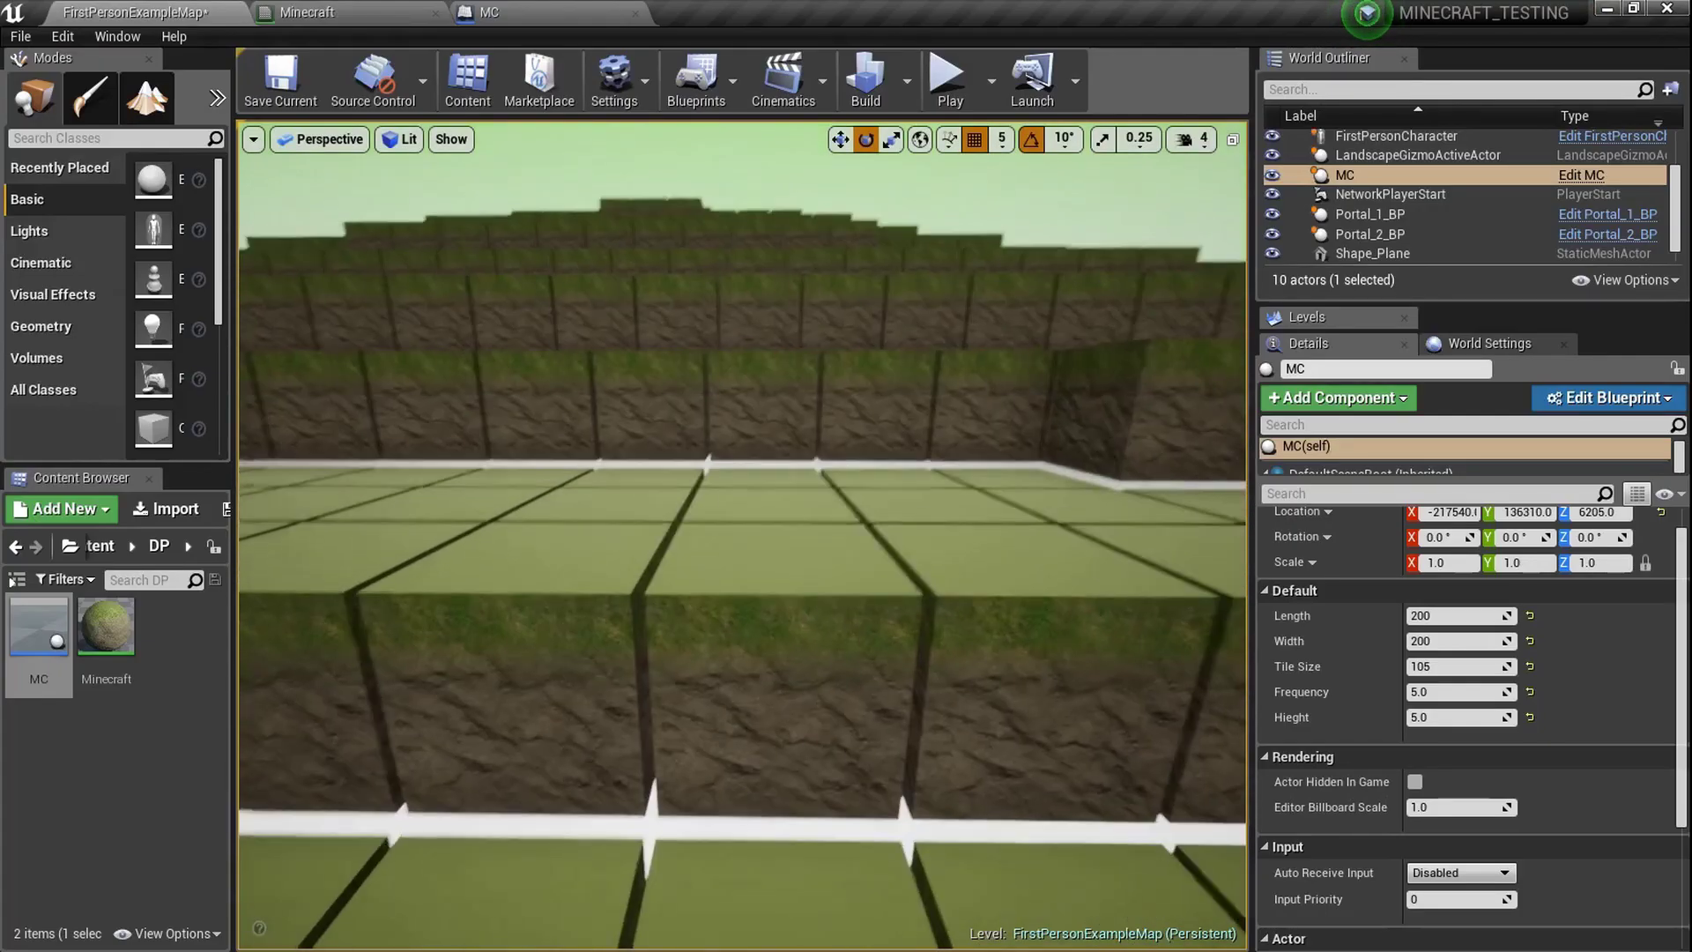
{"action": "right_click_drag", "start_coordinate": [742, 535], "coordinate": [740, 688]}
{"action": "key", "text": "s"}
{"action": "key", "text": "w"}
Set the constant feeding the Multiply node's B input to 0.002 in the Minecraft material.
{"action": "left_click", "coordinate": [362, 13]}
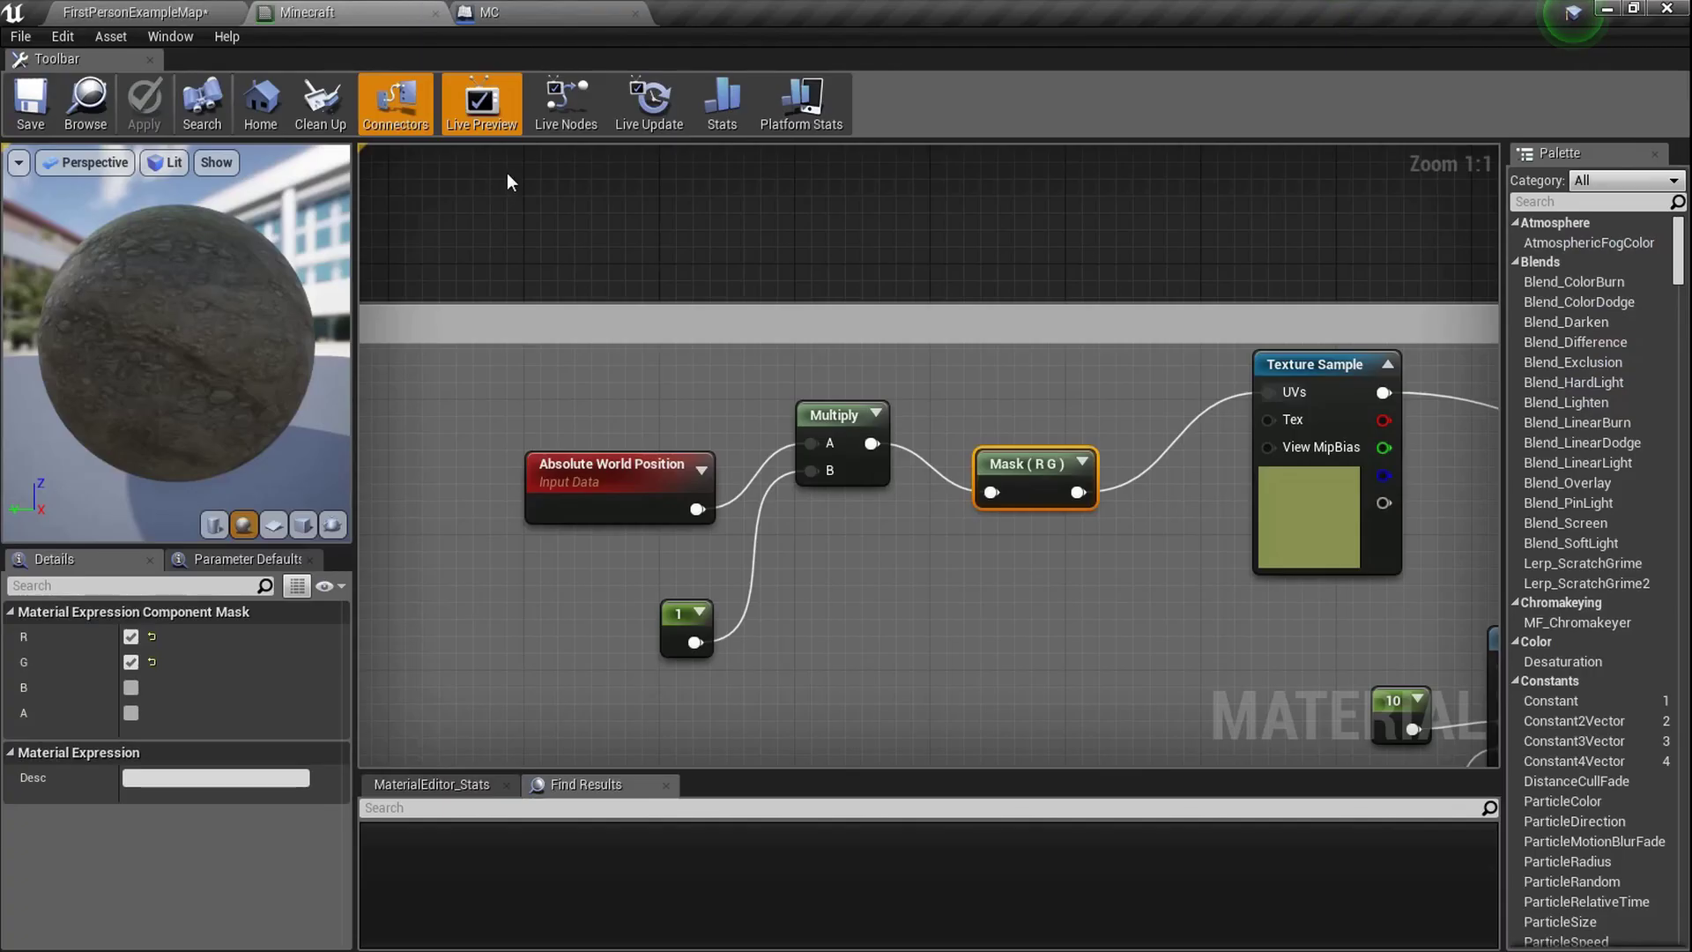
{"action": "left_click", "coordinate": [677, 623]}
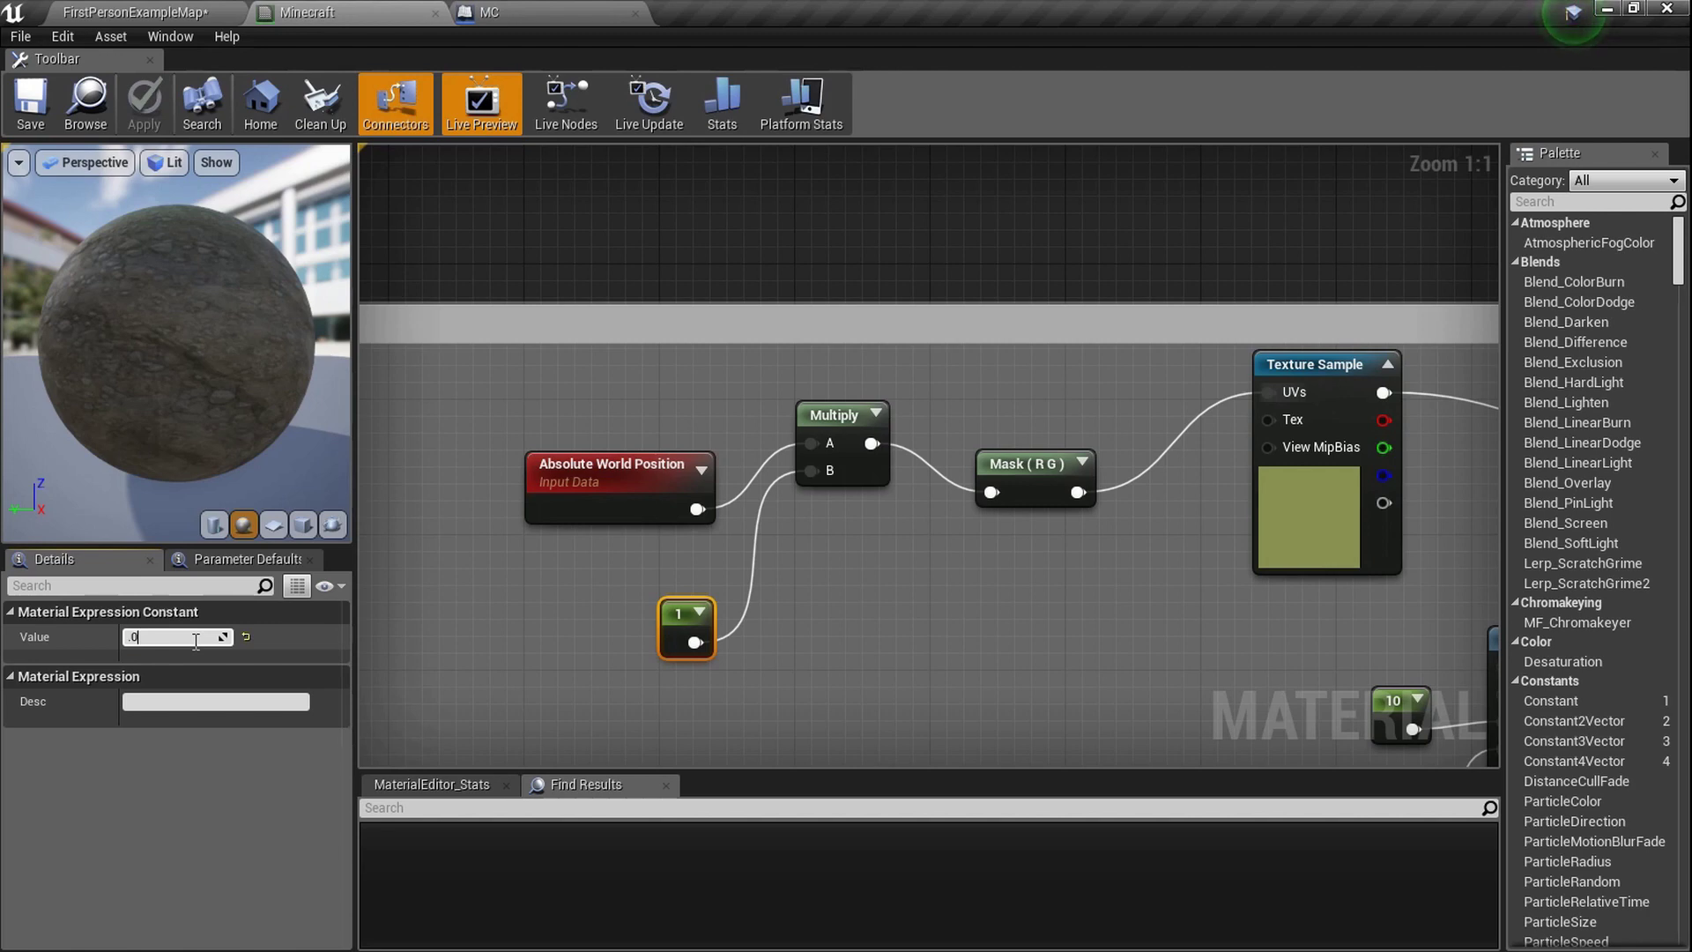
{"action": "key", "text": "Return"}
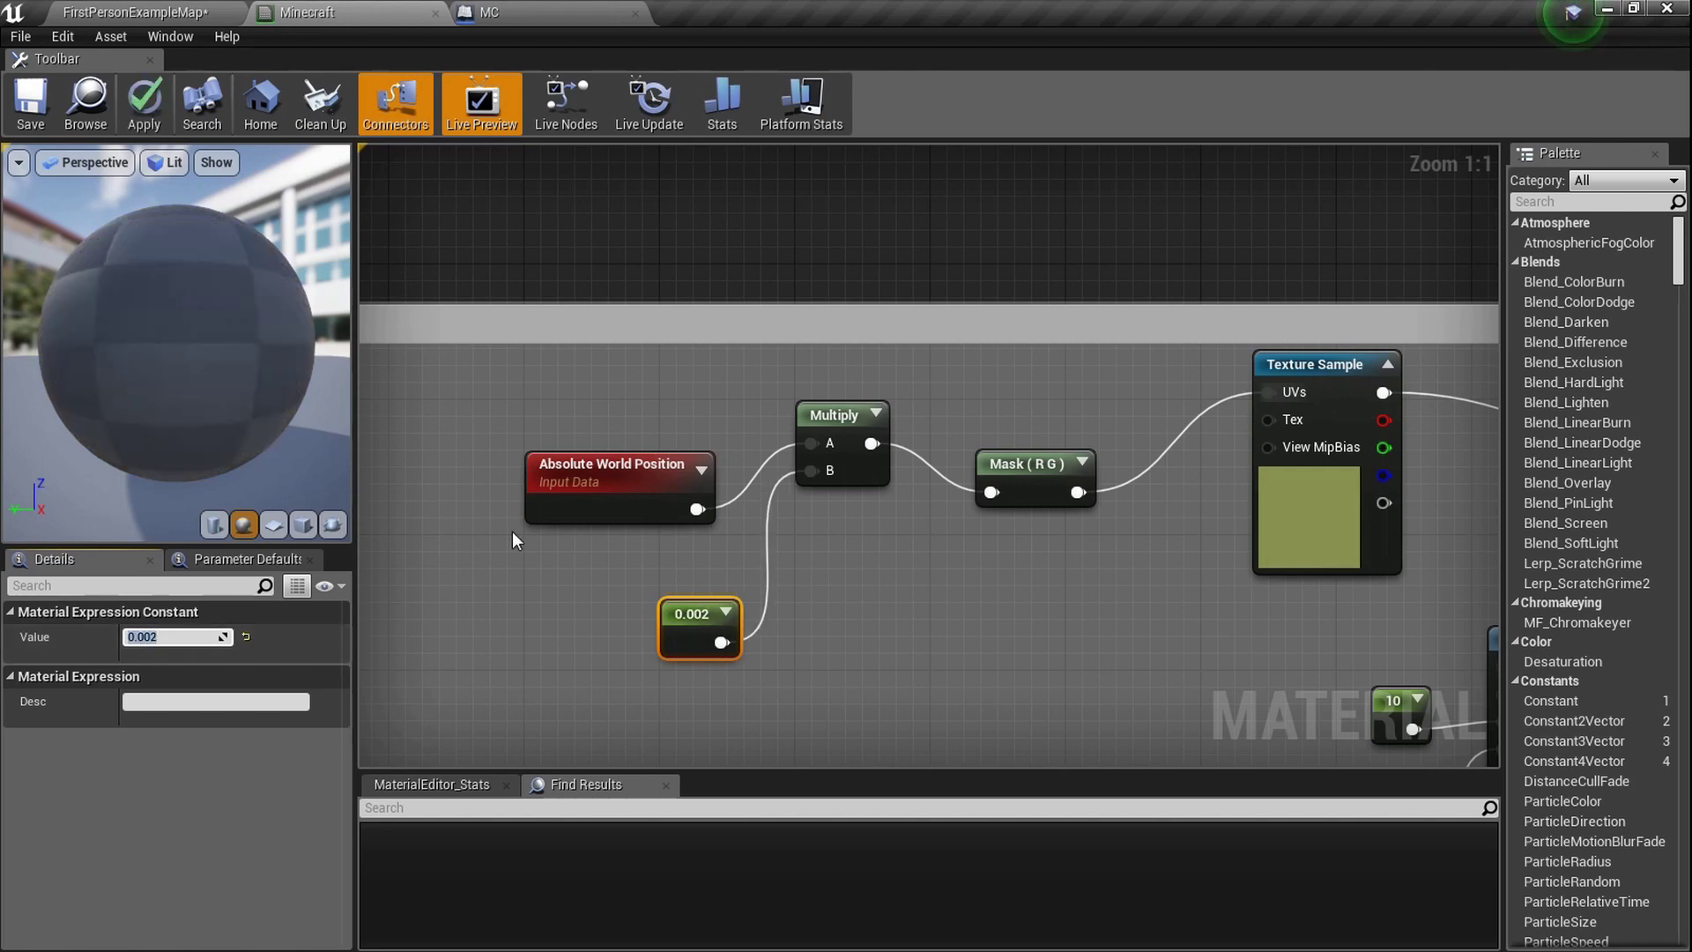
Copy the world position, 0.002 constant, Multiply and Mask nodes into the Normal group and connect them to the uppermost normal Texture Sample's UVs.
{"action": "left_click_drag", "start_coordinate": [645, 452], "coordinate": [651, 444]}
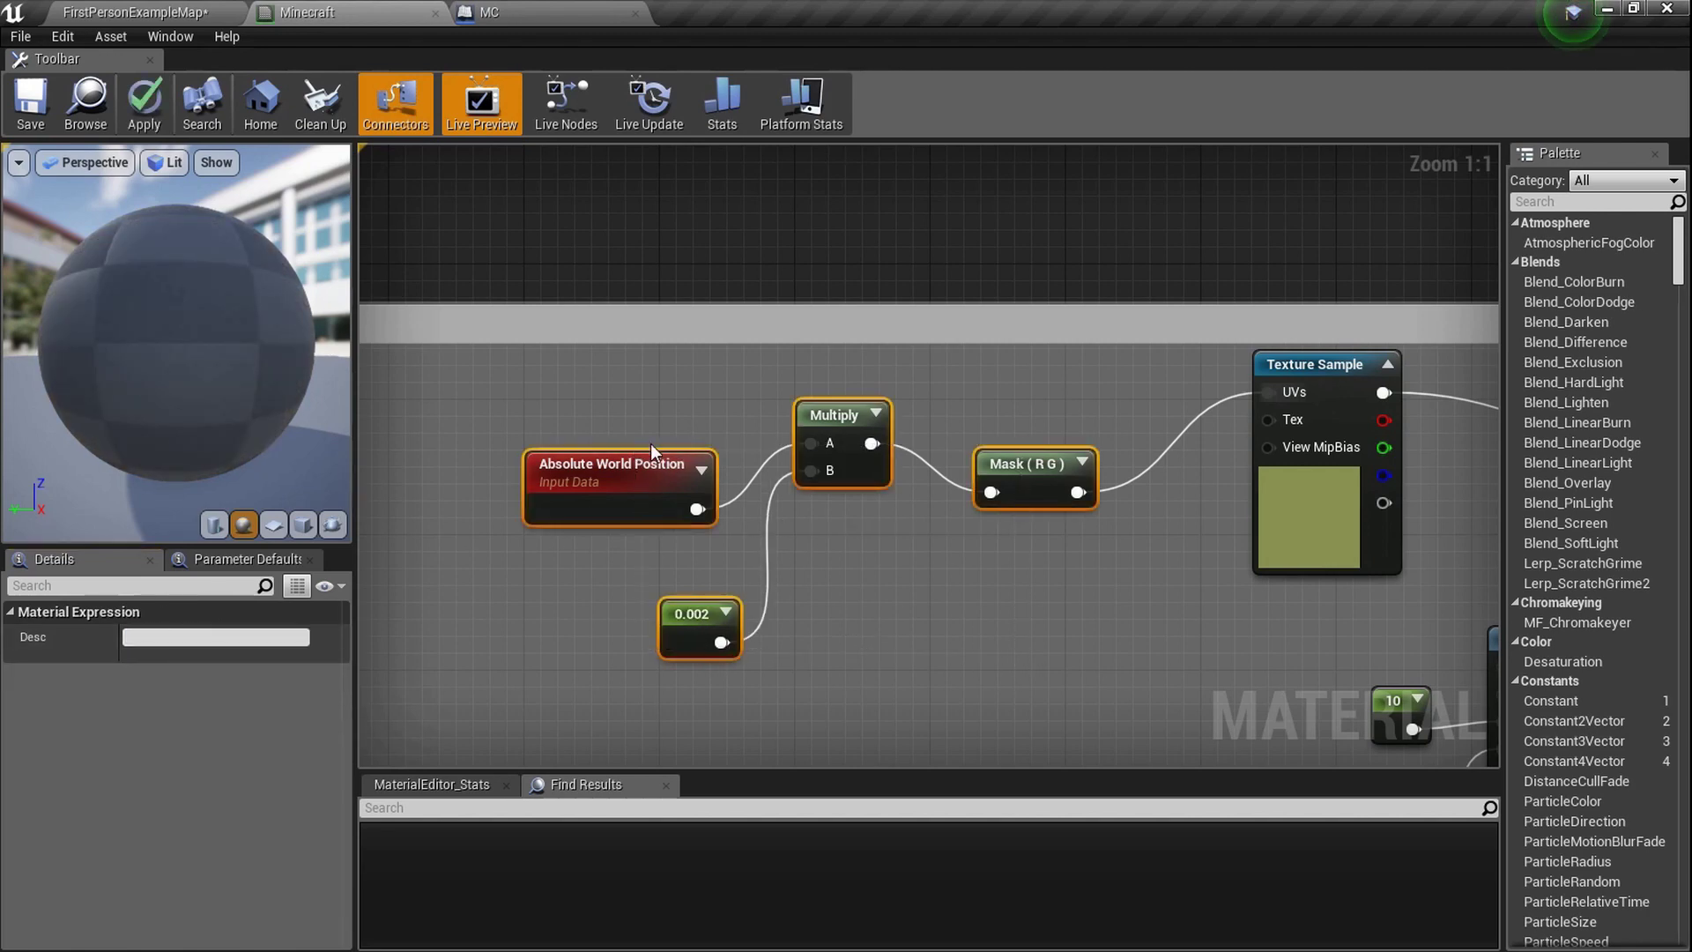
{"action": "scroll", "coordinate": [656, 474], "scroll_direction": "down", "scroll_amount": 5}
{"action": "right_click_drag", "start_coordinate": [691, 630], "coordinate": [770, 174]}
{"action": "right_click_drag", "start_coordinate": [804, 524], "coordinate": [809, 320]}
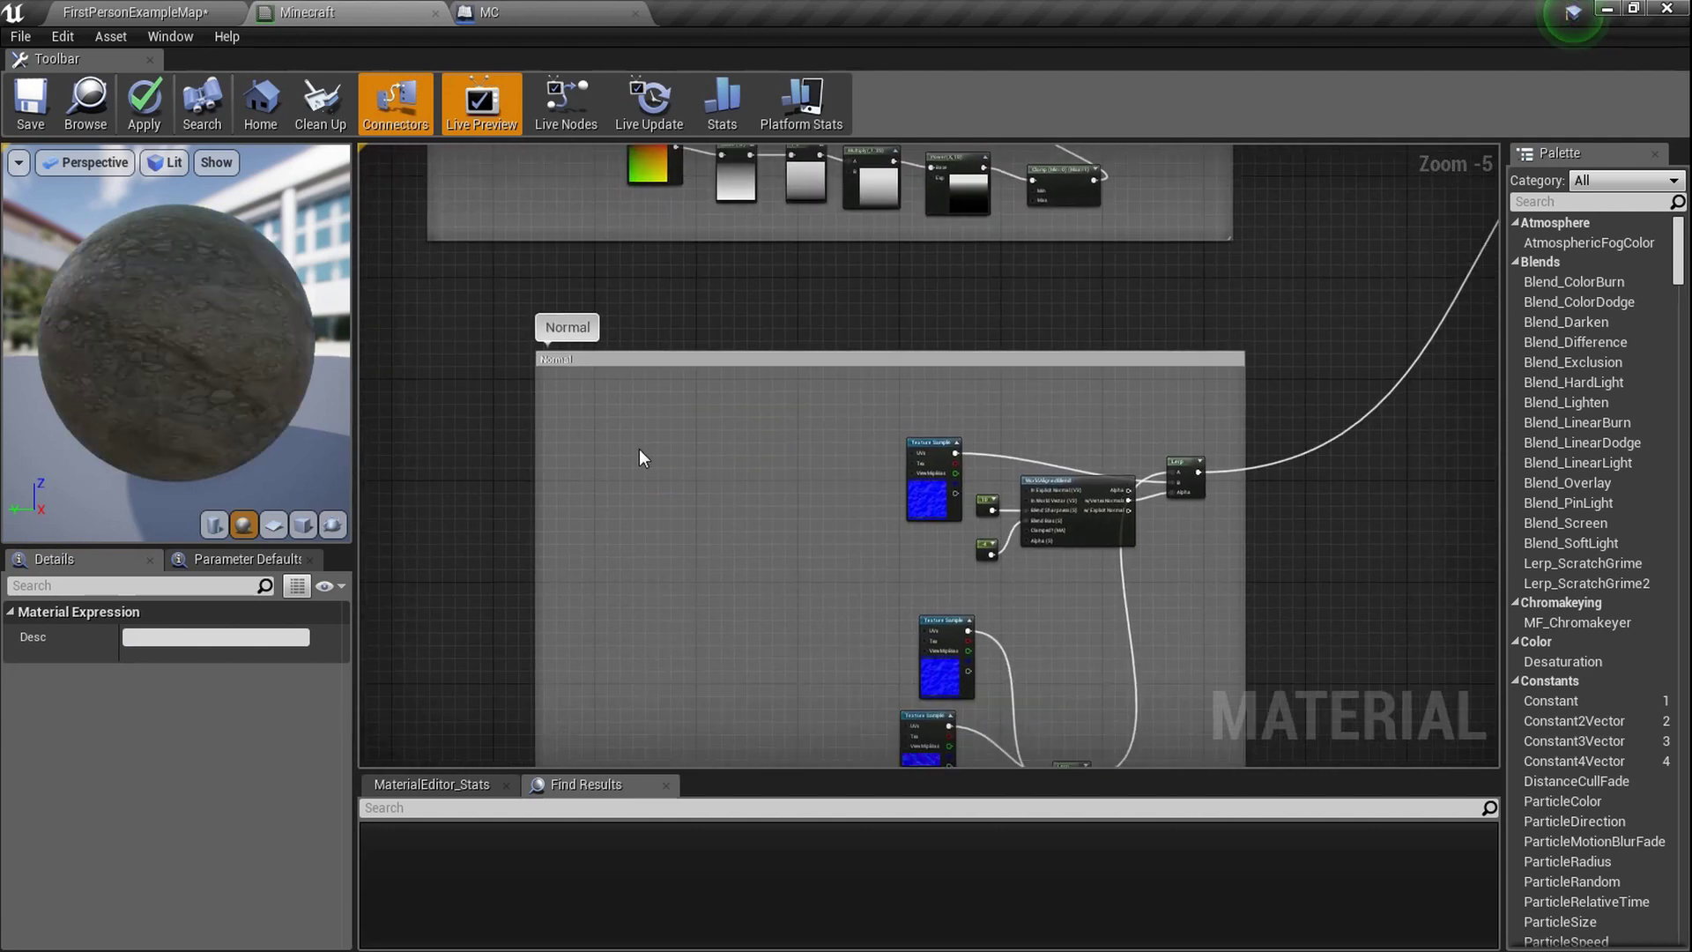
{"action": "scroll", "coordinate": [675, 500], "scroll_direction": "up", "scroll_amount": 5}
{"action": "key", "text": "ctrl+v"}
{"action": "right_click_drag", "start_coordinate": [992, 533], "coordinate": [839, 514]}
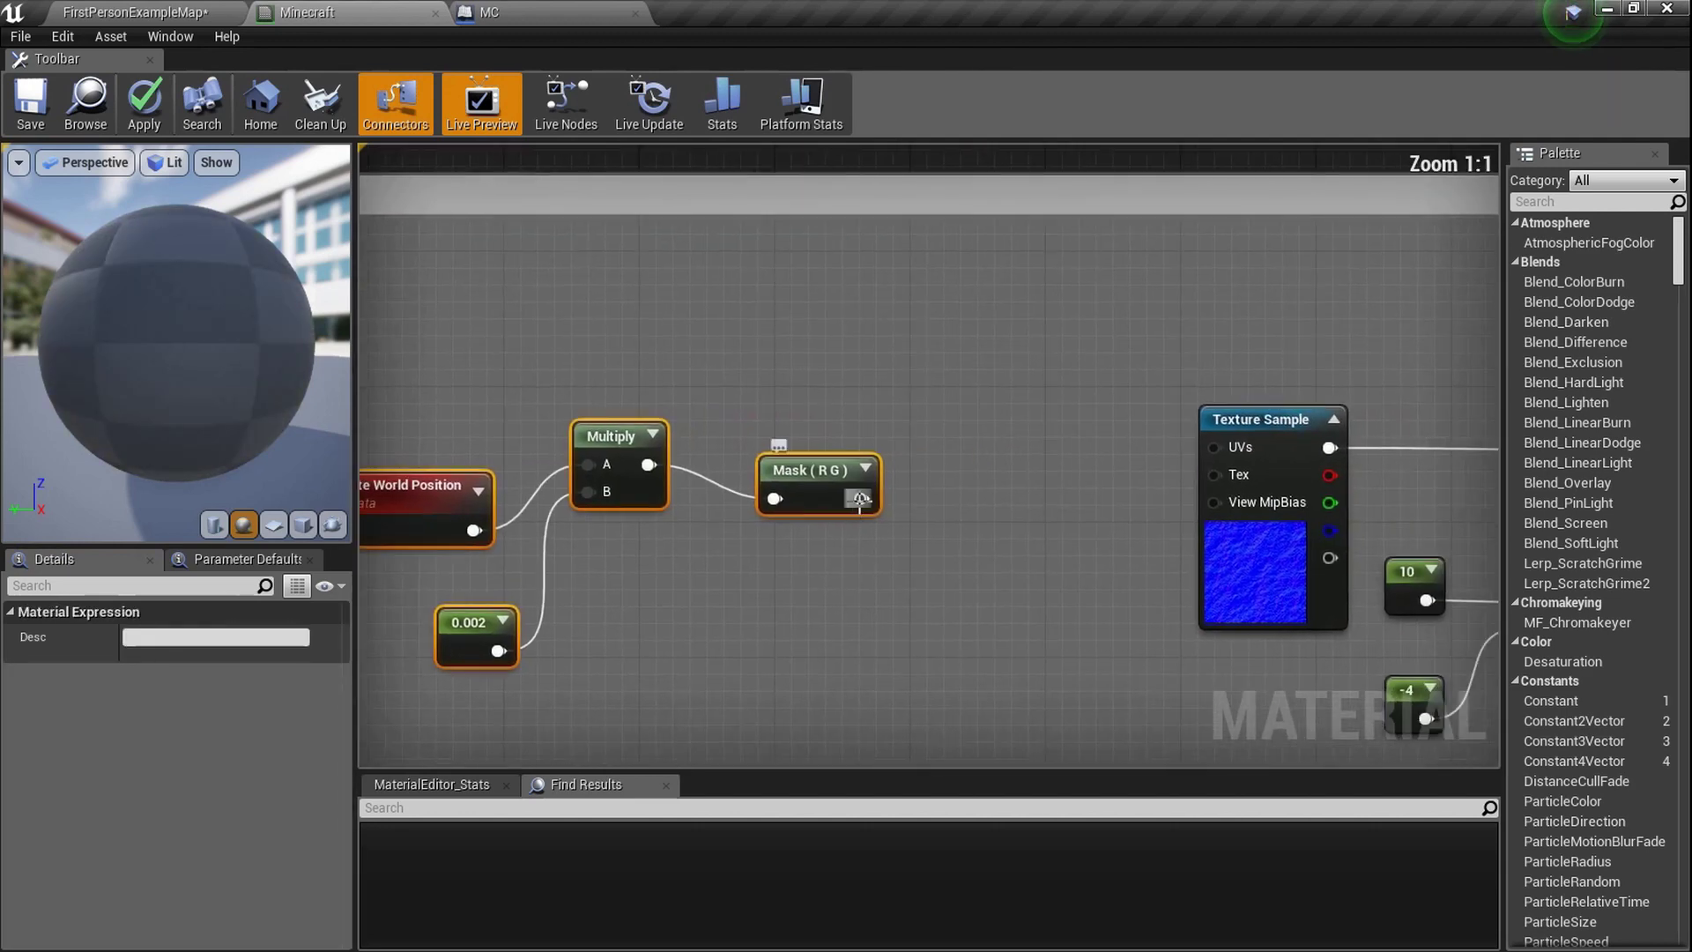
{"action": "left_click_drag", "start_coordinate": [1219, 448], "coordinate": [1219, 448]}
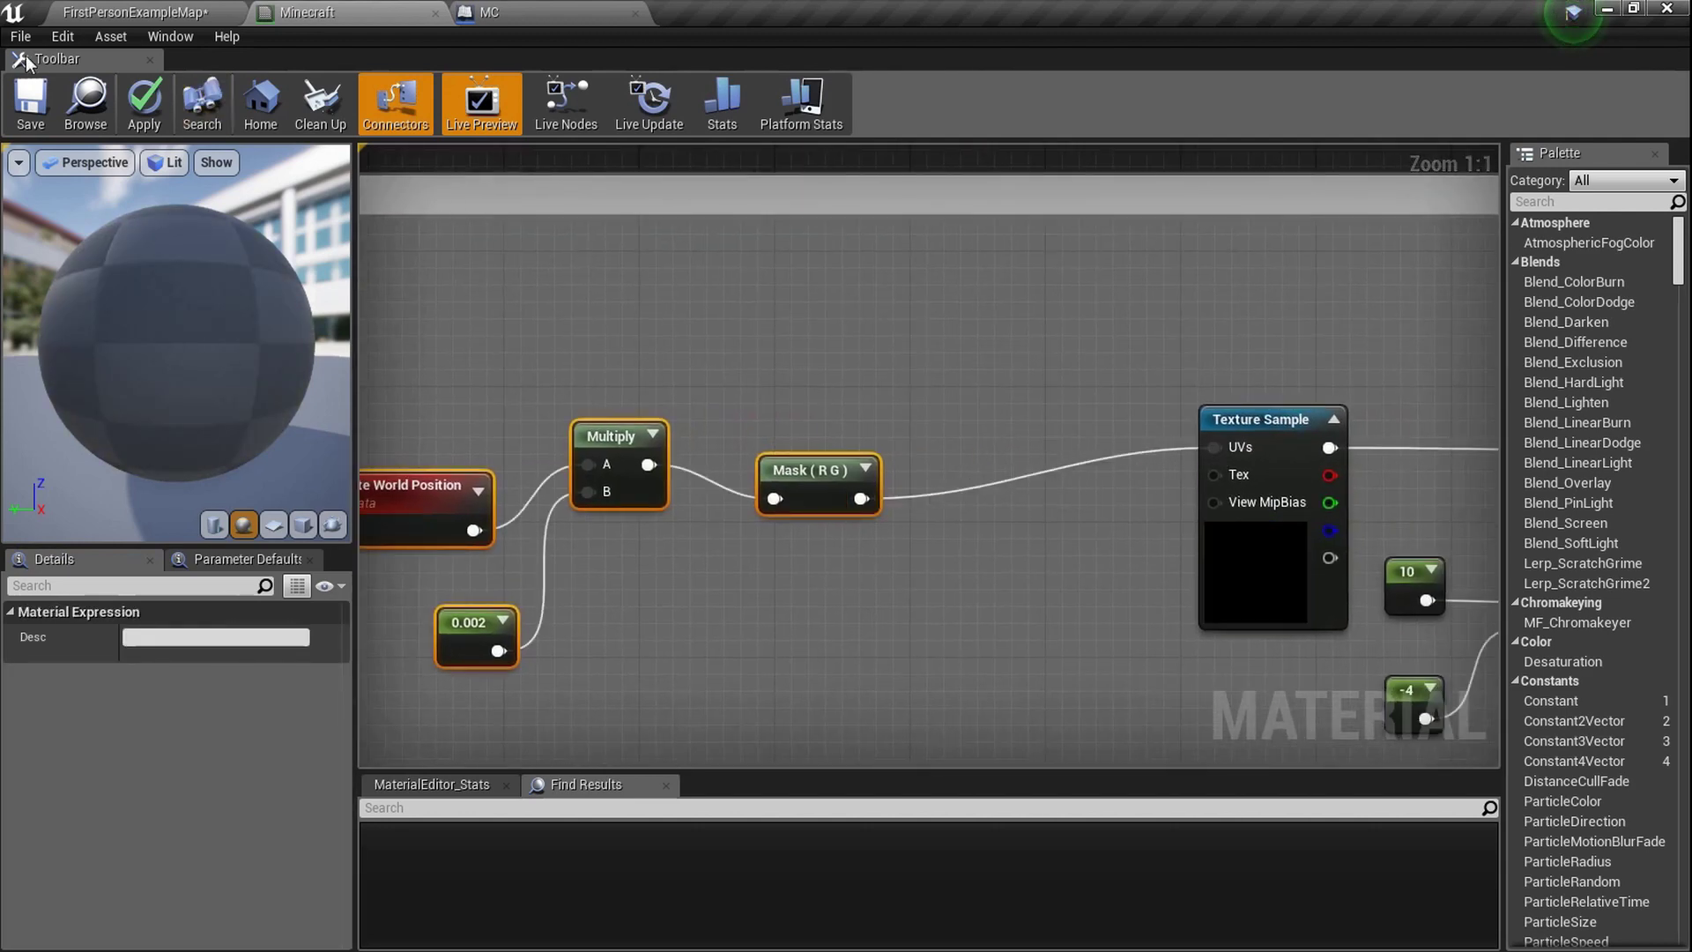
Save the Minecraft material and examine the grass texture across the terrain blocks in the level.
{"action": "scroll", "coordinate": [708, 403], "scroll_direction": "down", "scroll_amount": 4}
{"action": "right_click_drag", "start_coordinate": [1041, 580], "coordinate": [852, 454]}
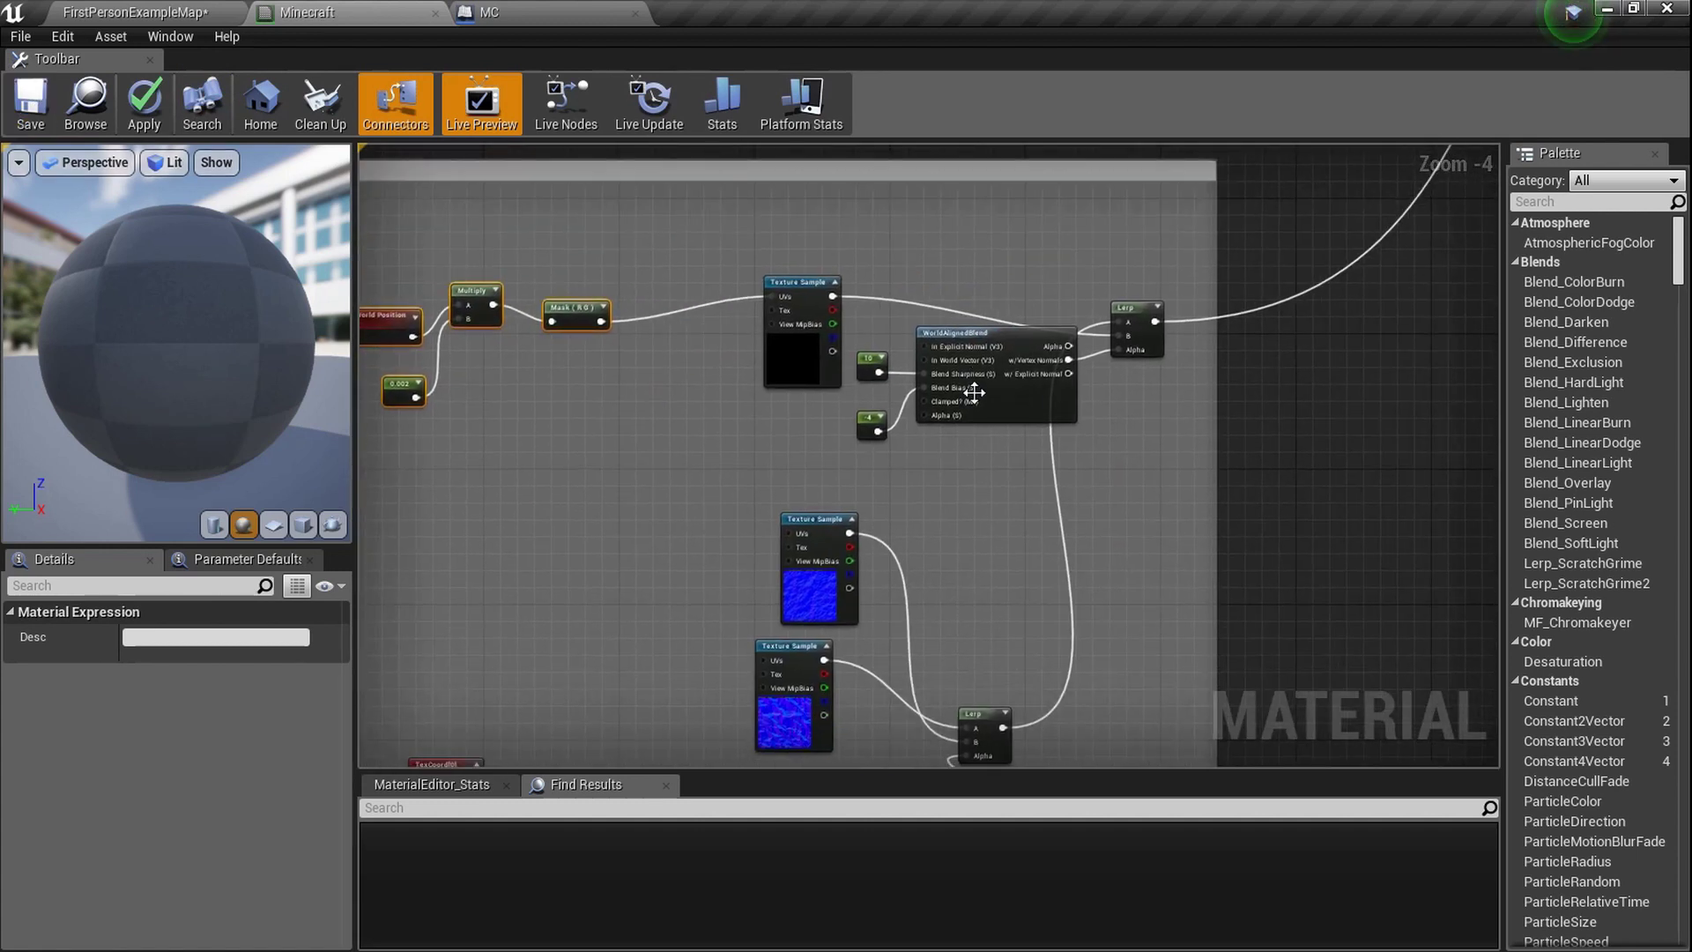
{"action": "left_click", "coordinate": [17, 115]}
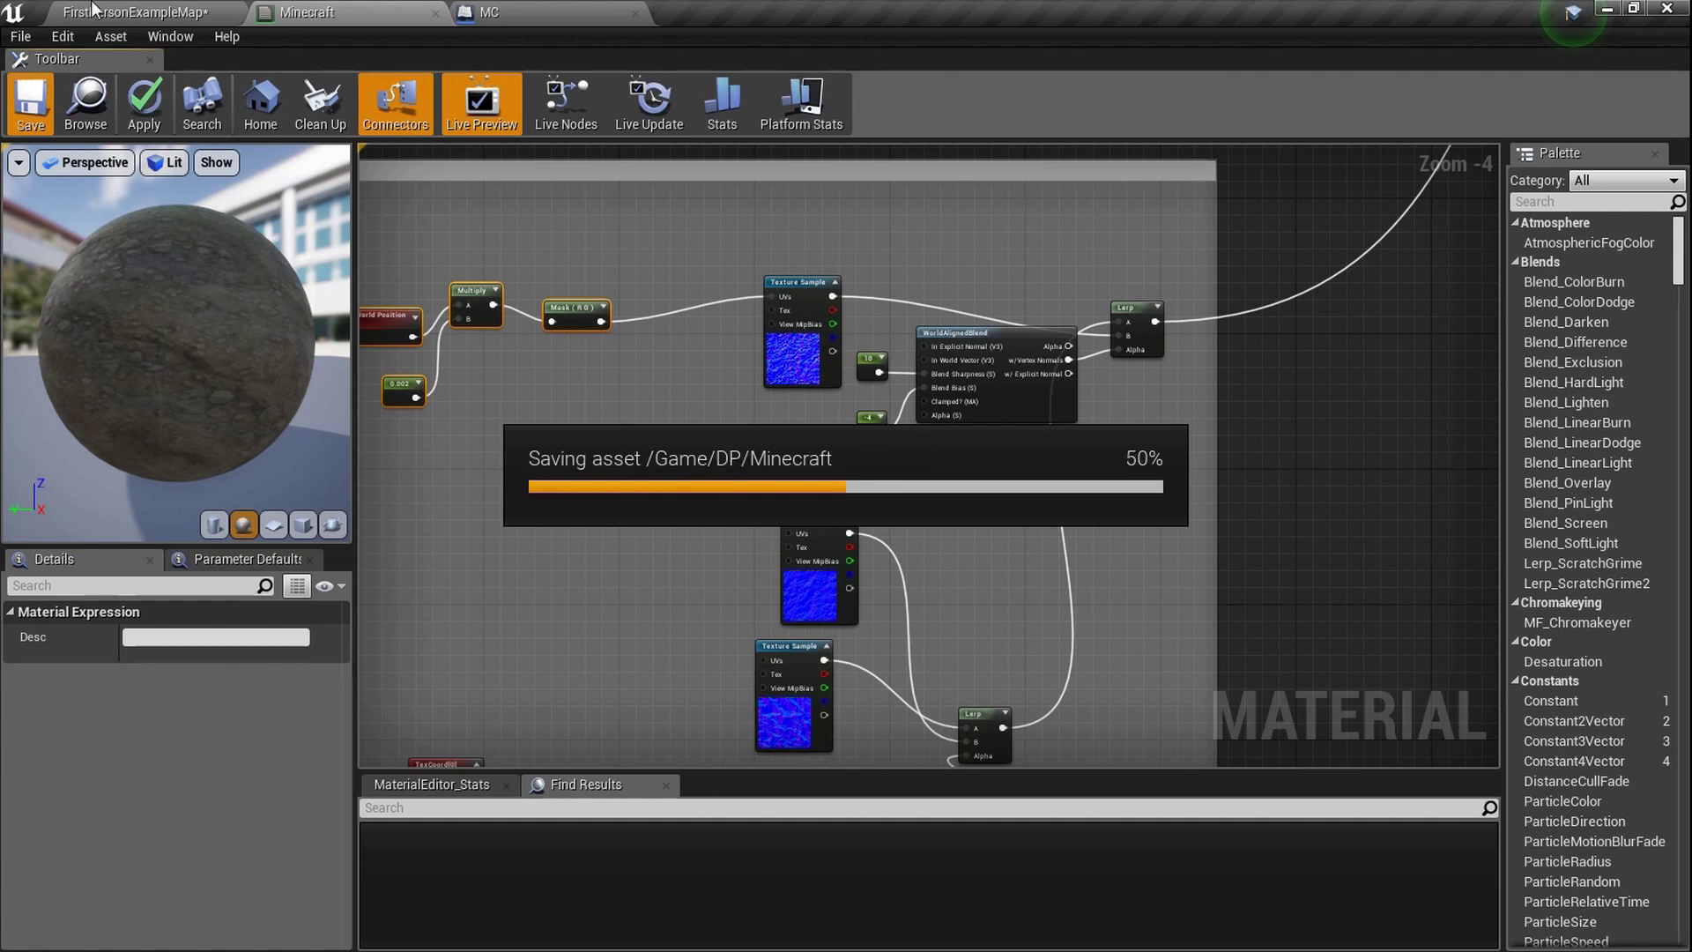
{"action": "left_click", "coordinate": [202, 14]}
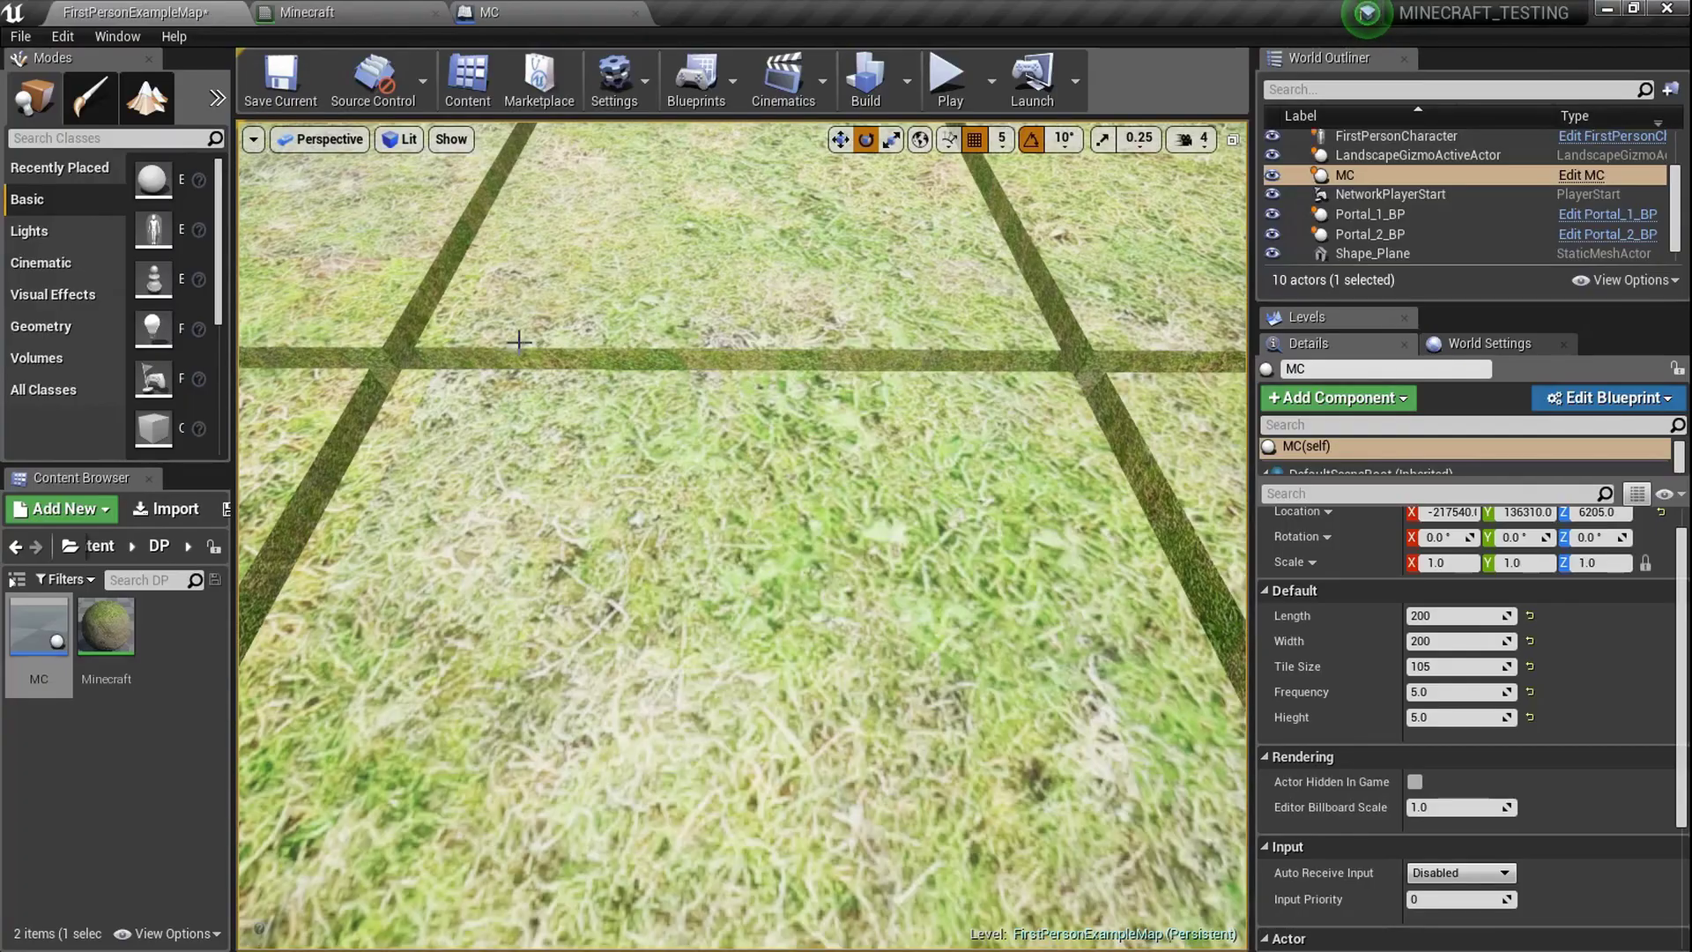
{"action": "right_click_drag", "start_coordinate": [742, 534], "coordinate": [692, 441]}
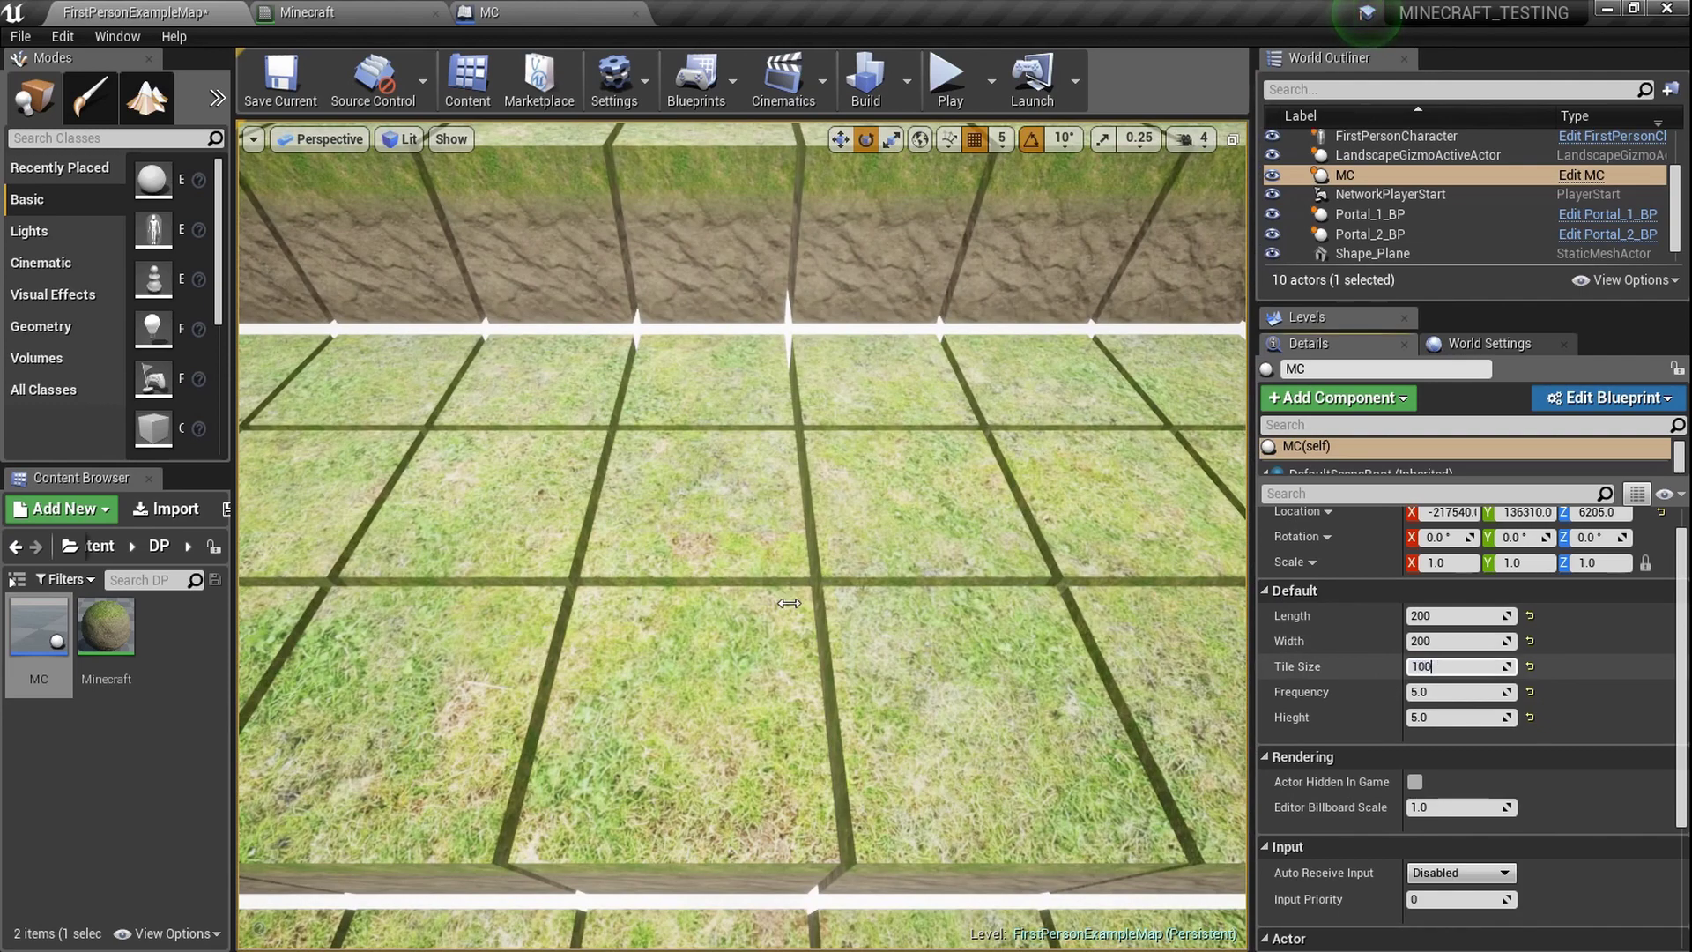
Set the MC actor's Tile Size to 100 and view the terrain from farther away.
{"action": "key", "text": "Return"}
{"action": "key", "text": "s"}
{"action": "right_click_drag", "start_coordinate": [791, 566], "coordinate": [789, 563]}
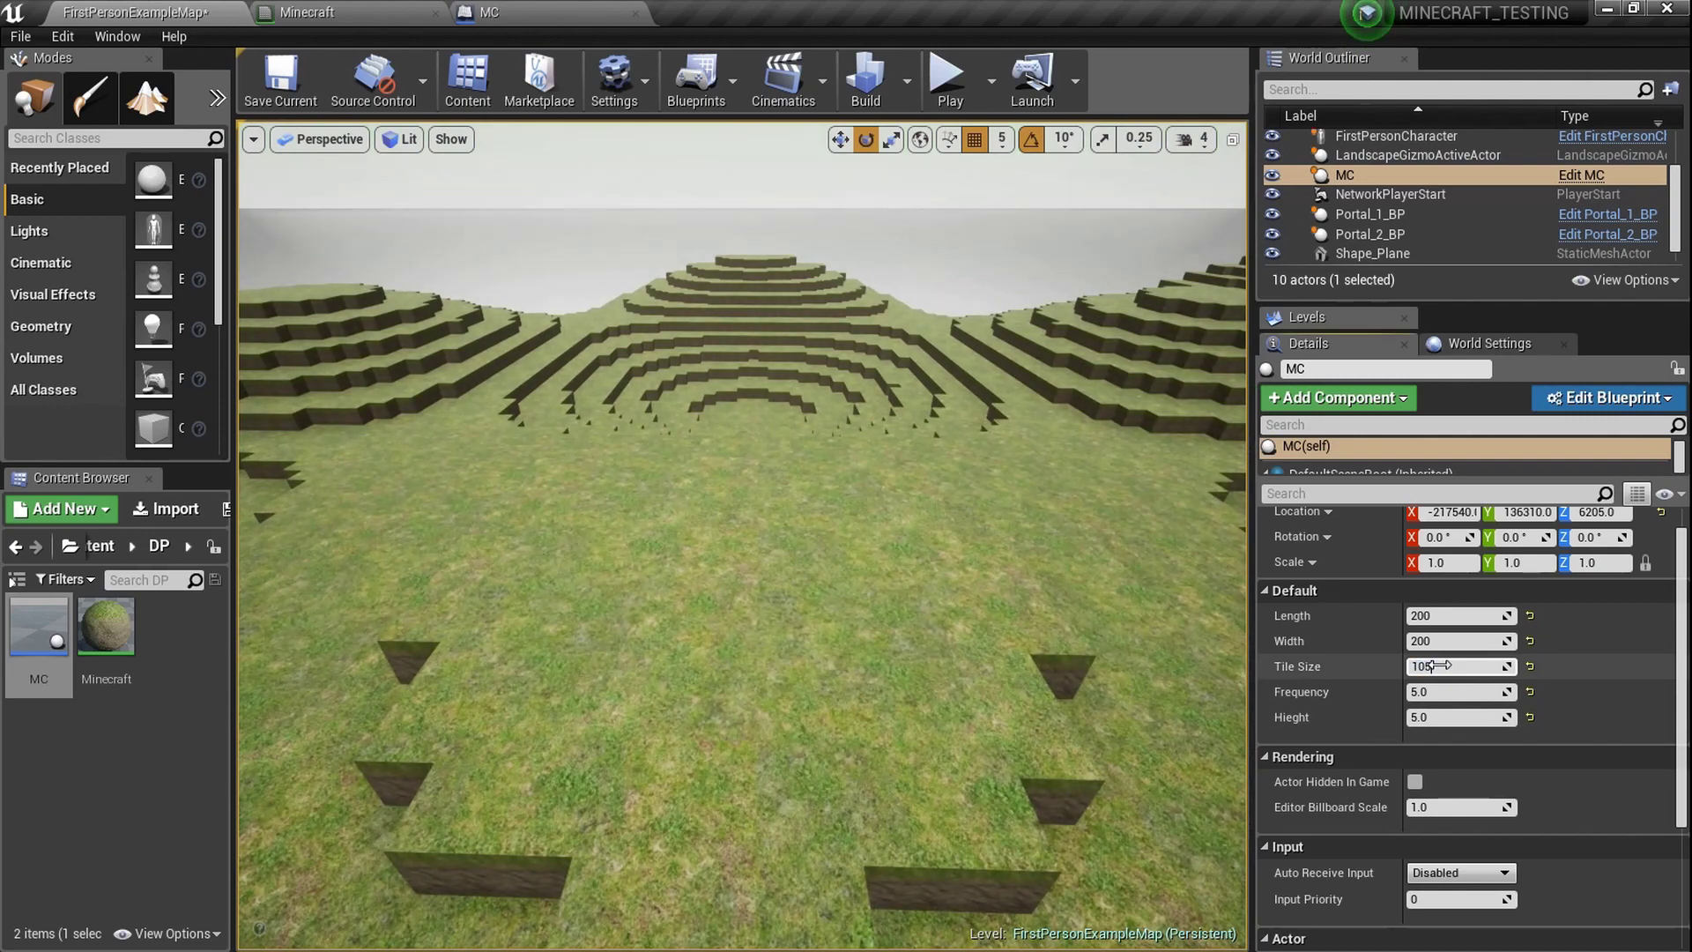
Set the MC actor's Tile Size to 105 and inspect the spaced blocks from several angles.
{"action": "key", "text": "Return"}
{"action": "key", "text": "w"}
{"action": "right_click_drag", "start_coordinate": [789, 563], "coordinate": [789, 563]}
{"action": "right_click_drag", "start_coordinate": [1034, 726], "coordinate": [1033, 725]}
{"action": "right_click_drag", "start_coordinate": [763, 227], "coordinate": [763, 226]}
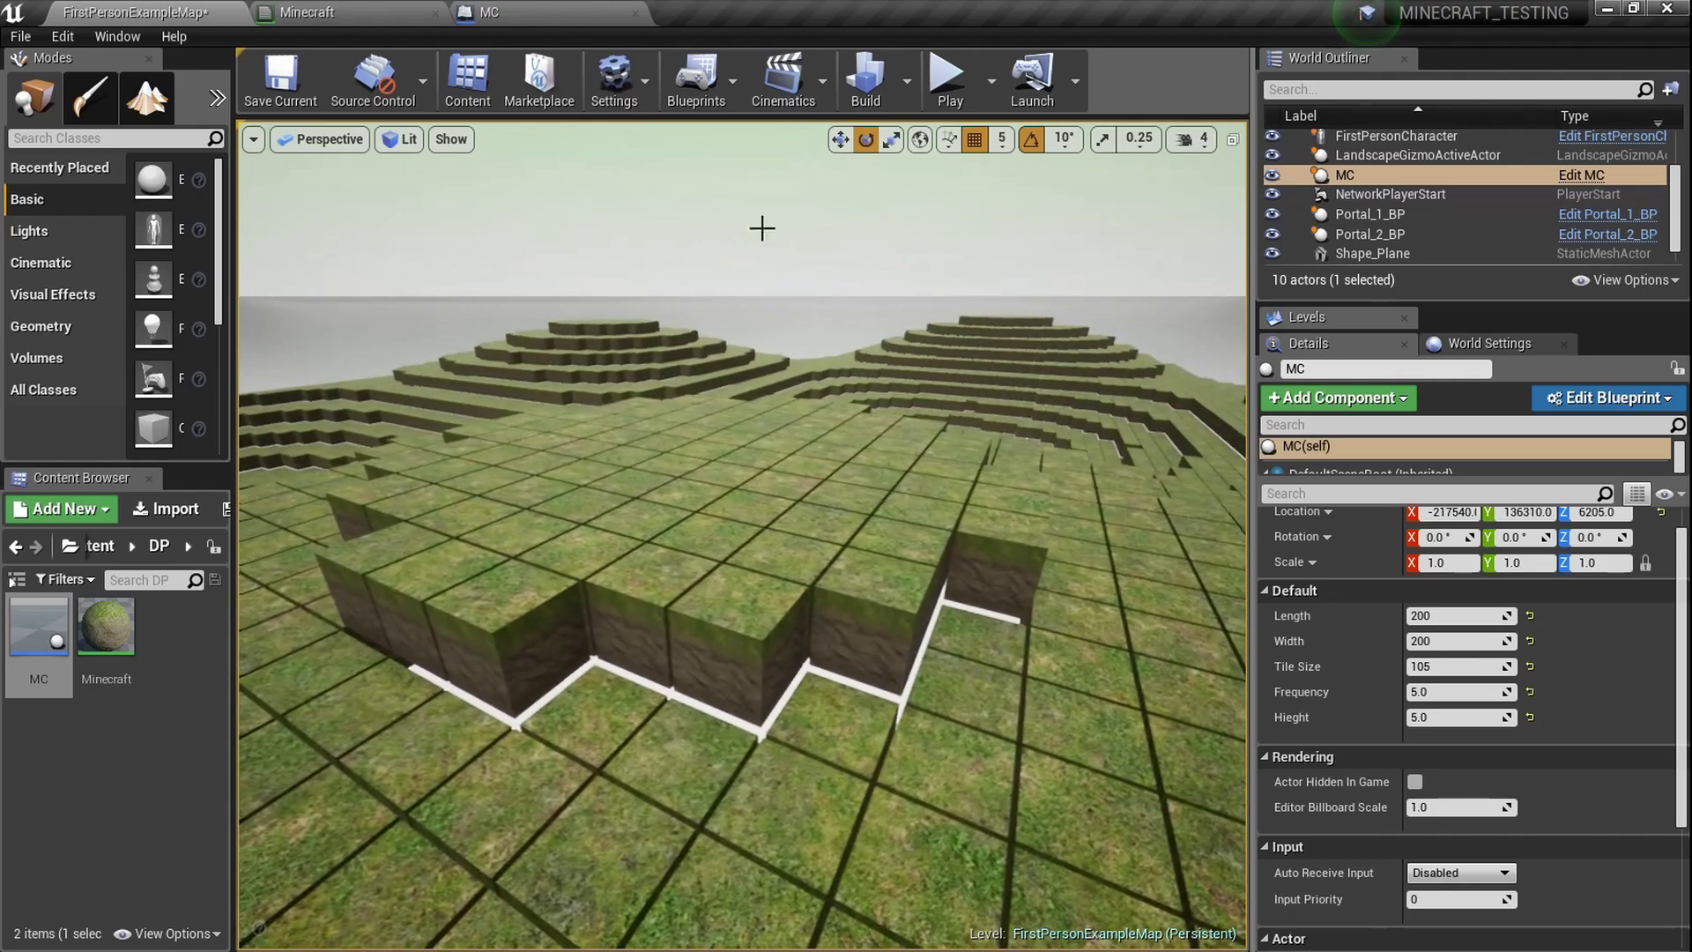
Duplicate the Absolute World Position node below the existing chain in the Minecraft material's Normal group.
{"action": "left_click", "coordinate": [532, 12]}
{"action": "left_click", "coordinate": [339, 11]}
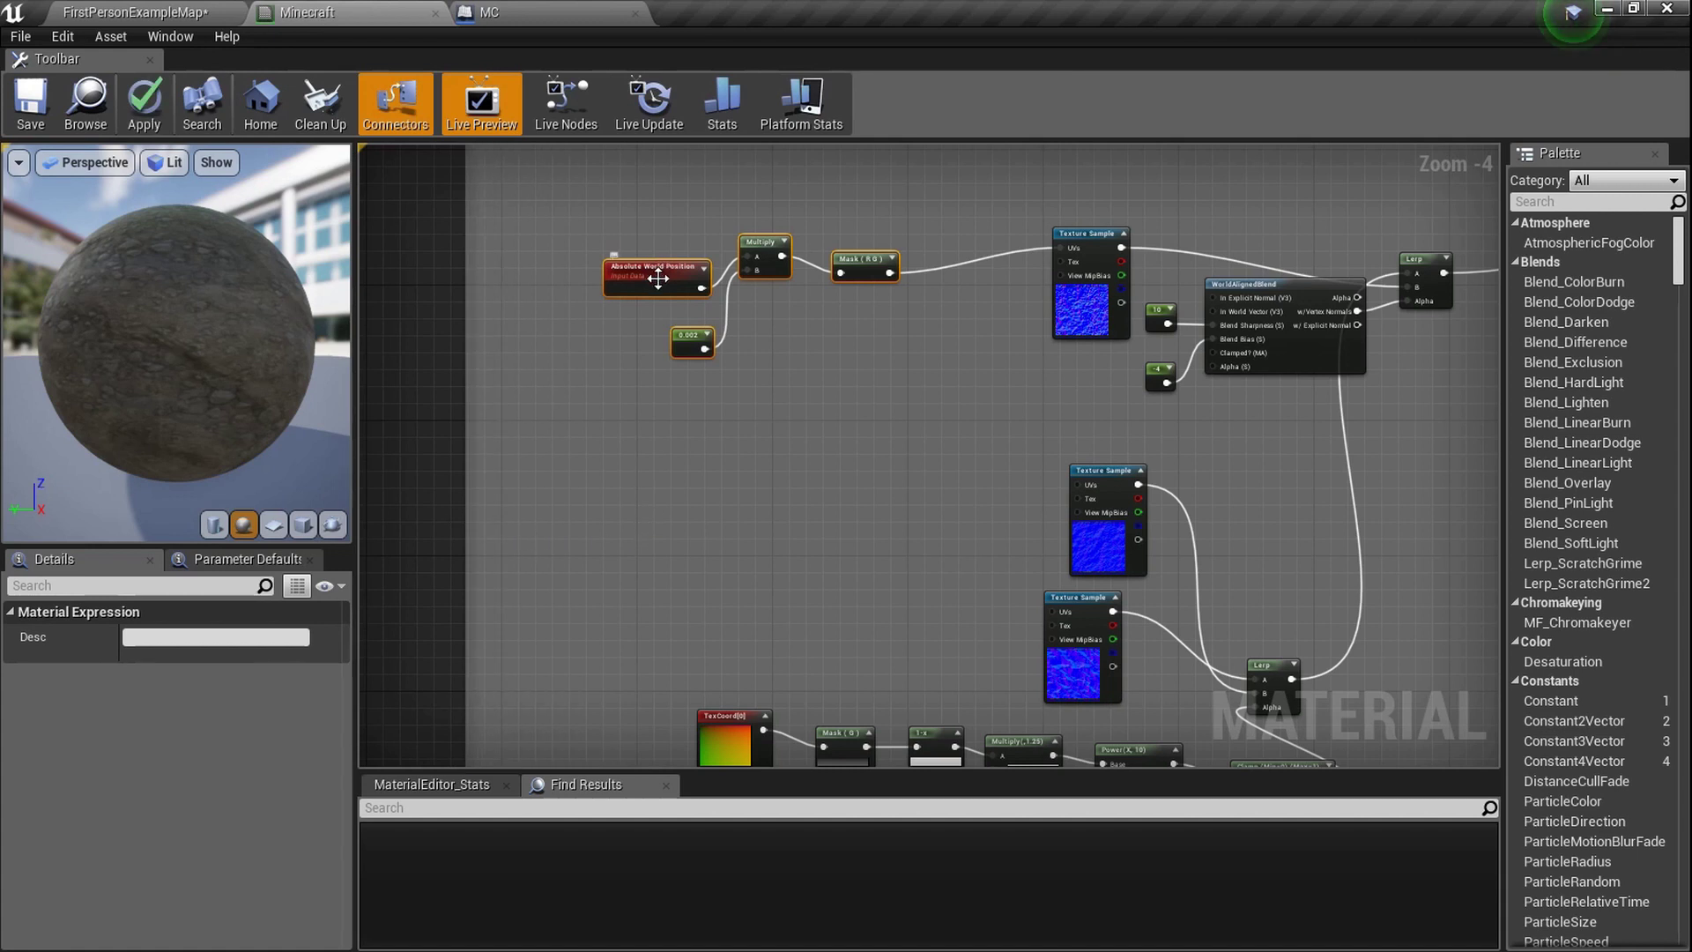
{"action": "key", "text": "ctrl+v"}
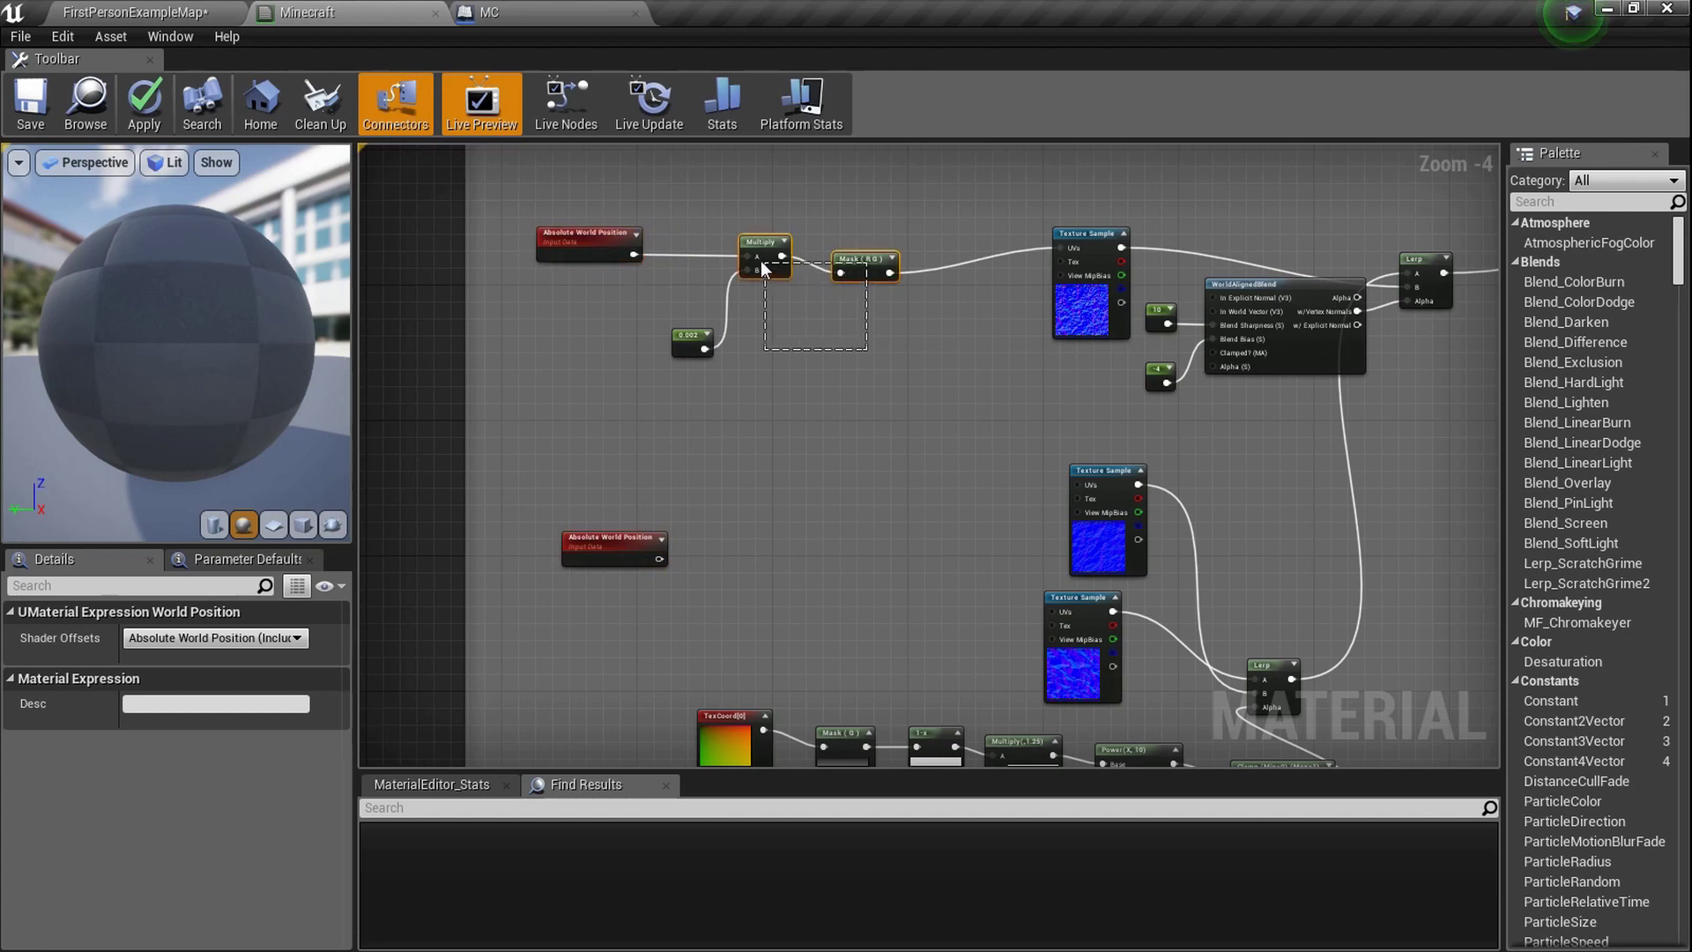
Duplicate the 0.002 constant, Multiply and Mask (R G) chain twice beside the new Absolute World Position node.
{"action": "left_click_drag", "start_coordinate": [763, 267], "coordinate": [707, 230]}
{"action": "key", "text": "ctrl+c"}
{"action": "key", "text": "ctrl+v"}
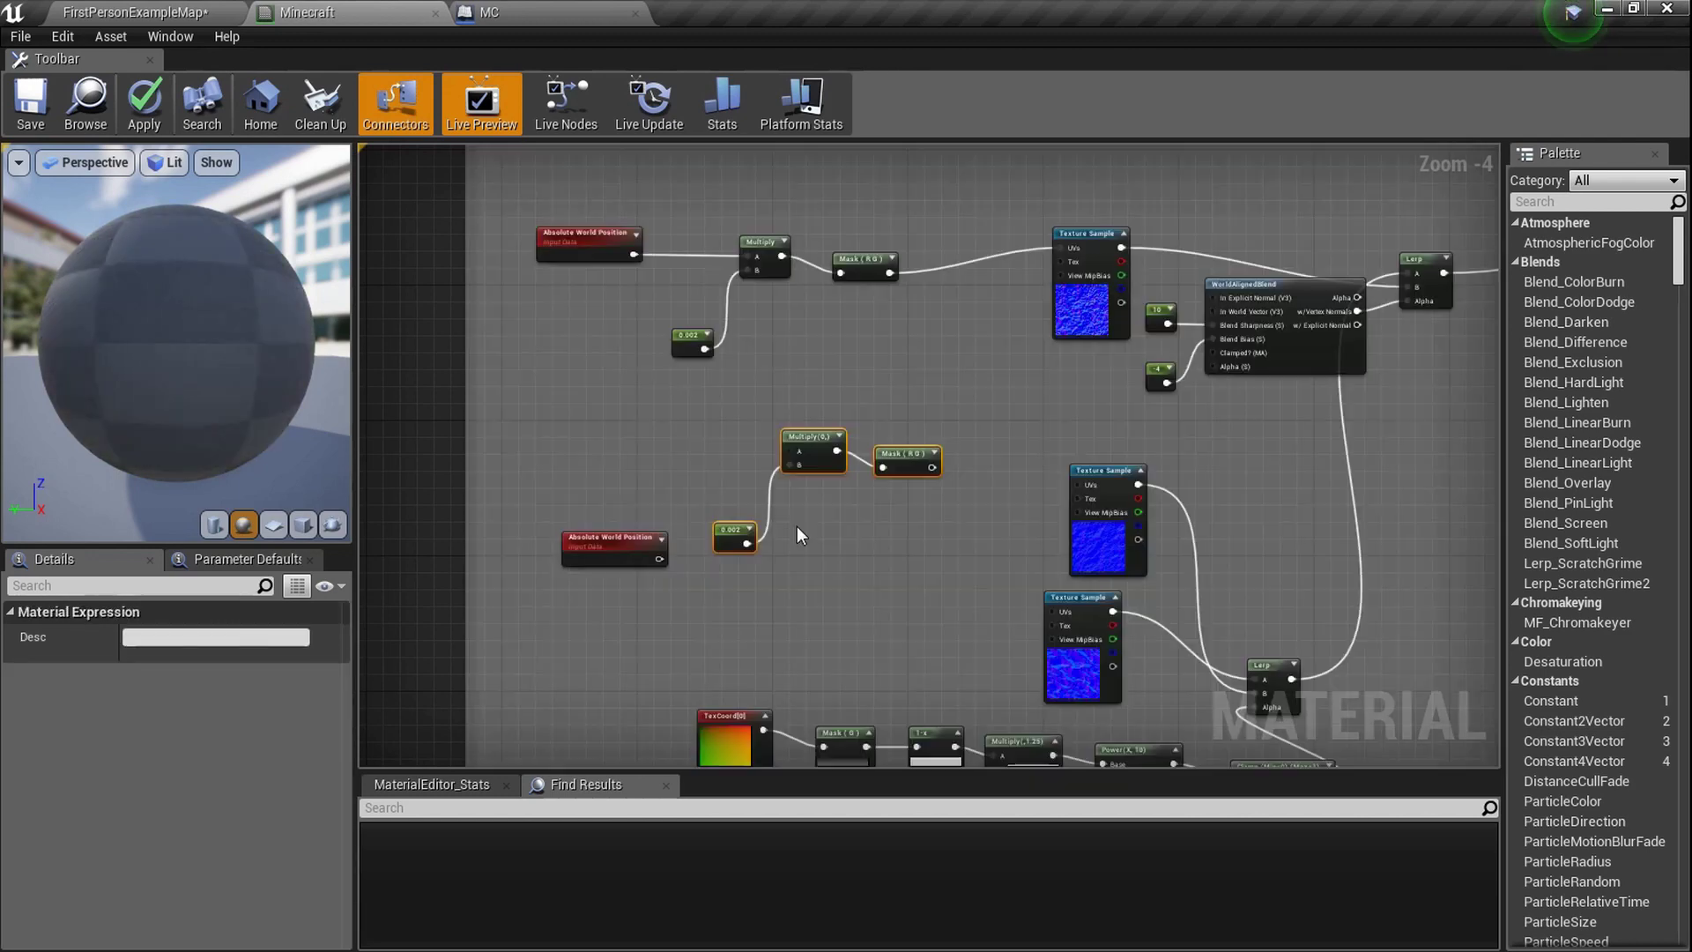
{"action": "left_click", "coordinate": [769, 605]}
{"action": "key", "text": "ctrl+v"}
{"action": "scroll", "coordinate": [709, 571], "scroll_direction": "up", "scroll_amount": 4}
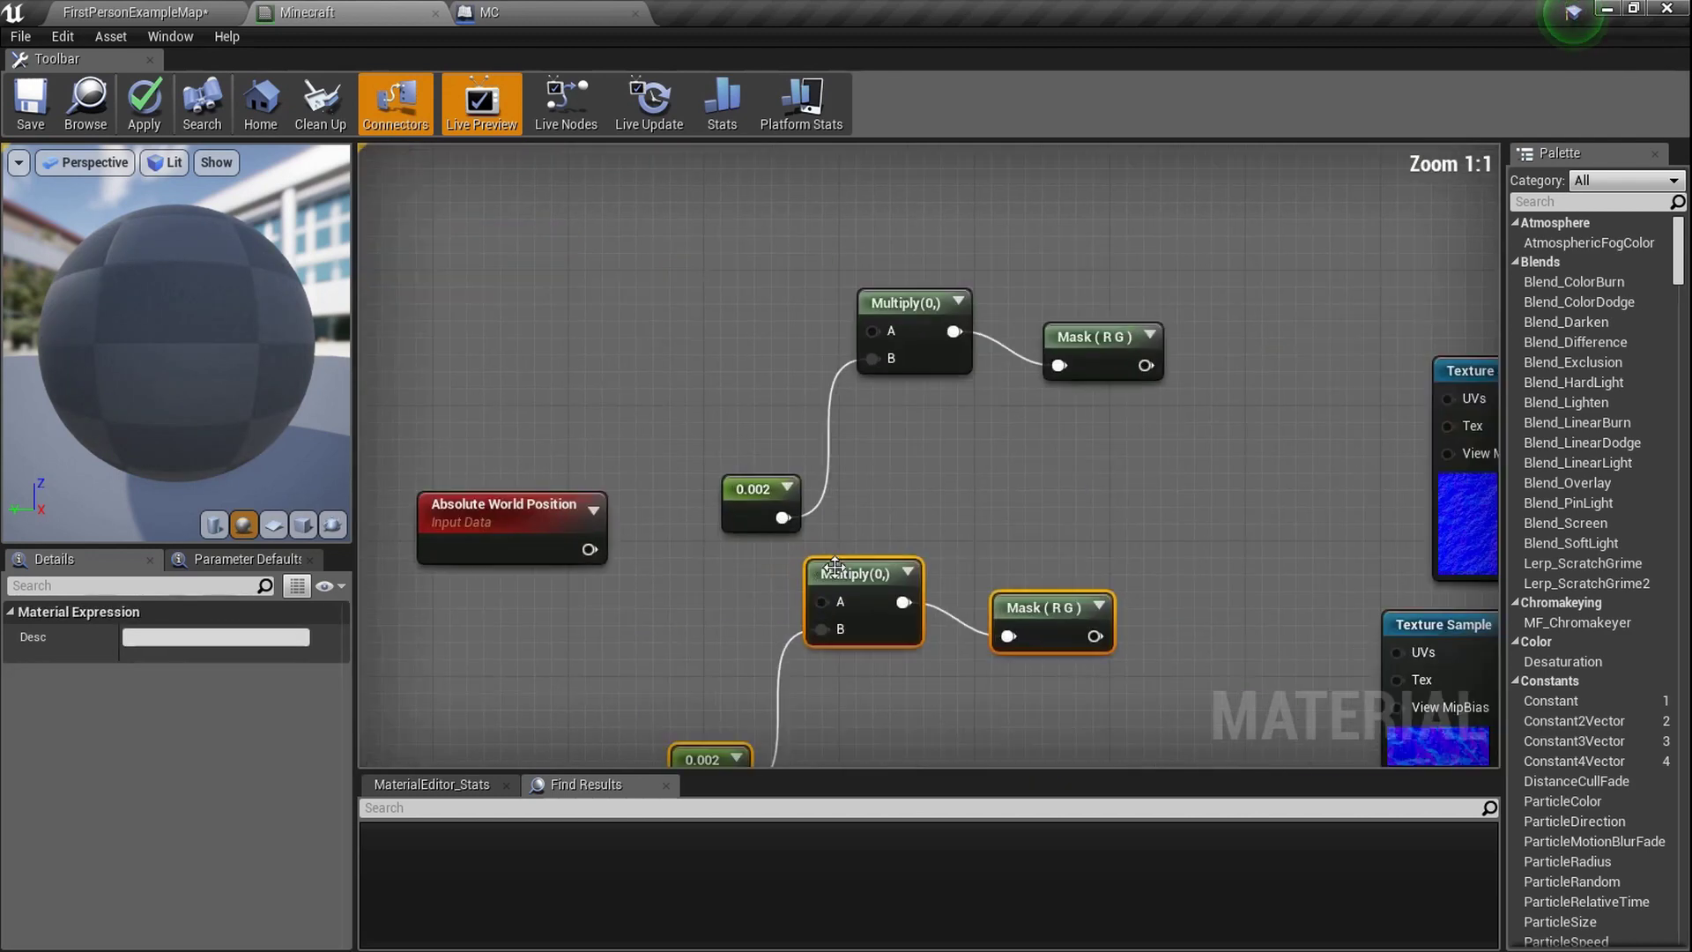
Connect the new Absolute World Position node to the A inputs of both duplicated Multiply nodes.
{"action": "left_click_drag", "start_coordinate": [585, 550], "coordinate": [872, 331]}
{"action": "left_click_drag", "start_coordinate": [591, 550], "coordinate": [689, 576]}
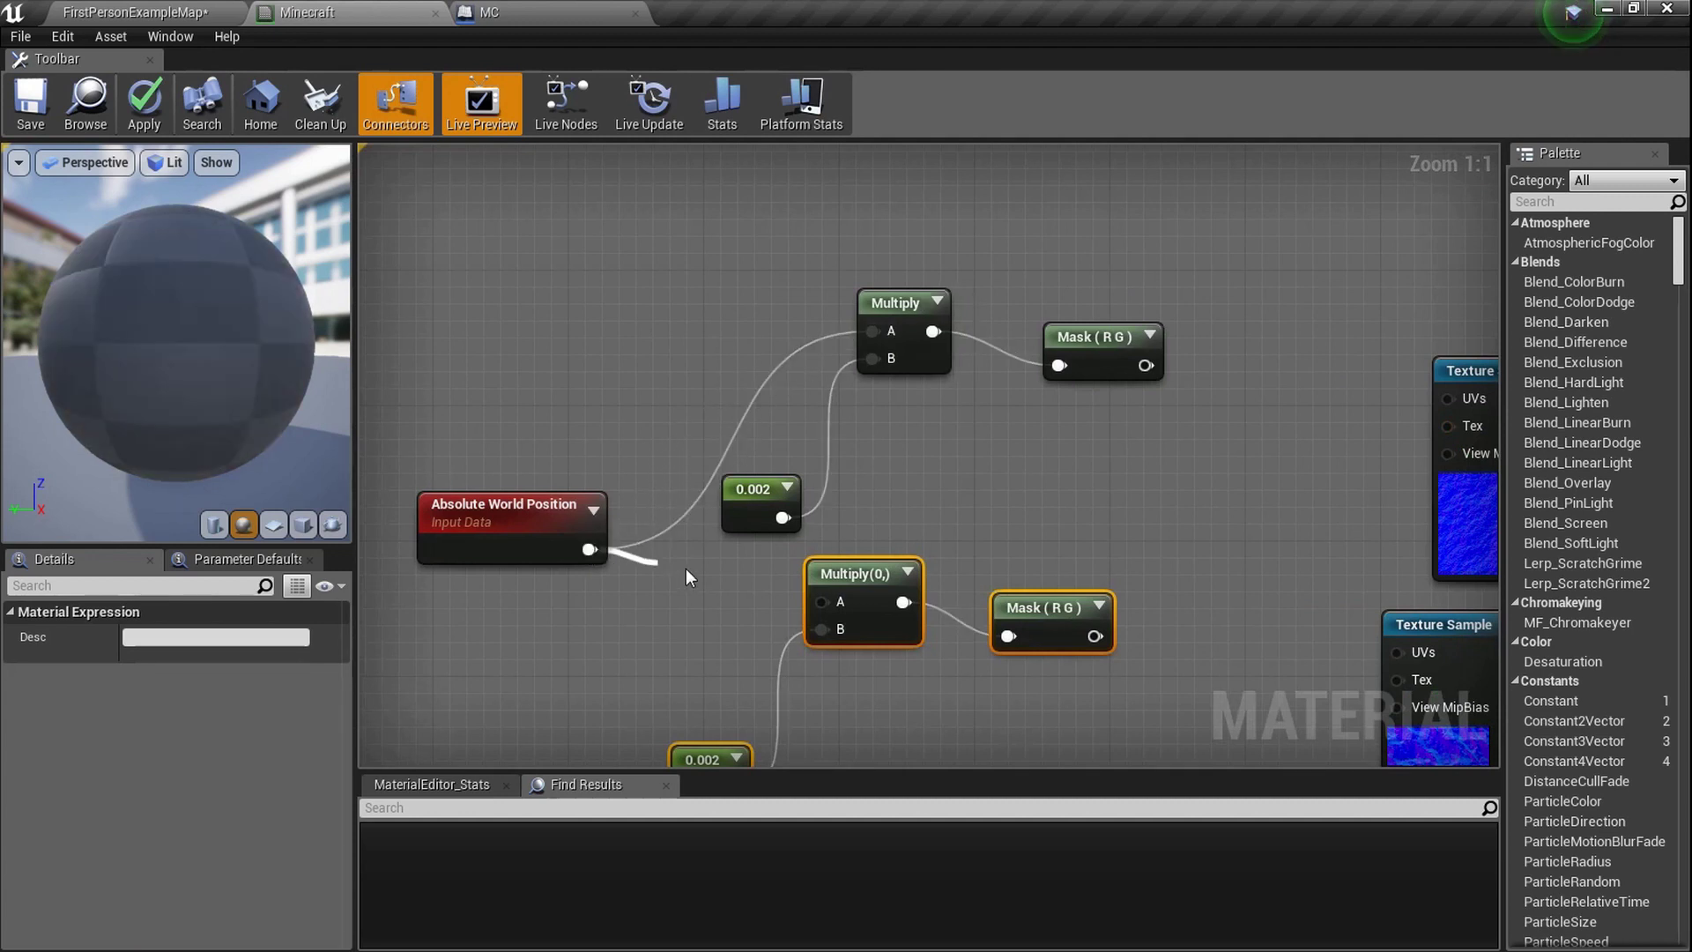
{"action": "left_click_drag", "start_coordinate": [818, 603], "coordinate": [820, 603]}
Set the upper duplicated Mask to the R and B channels and the lower one to G and B.
{"action": "right_click_drag", "start_coordinate": [1076, 384], "coordinate": [869, 330]}
{"action": "left_click", "coordinate": [885, 300]}
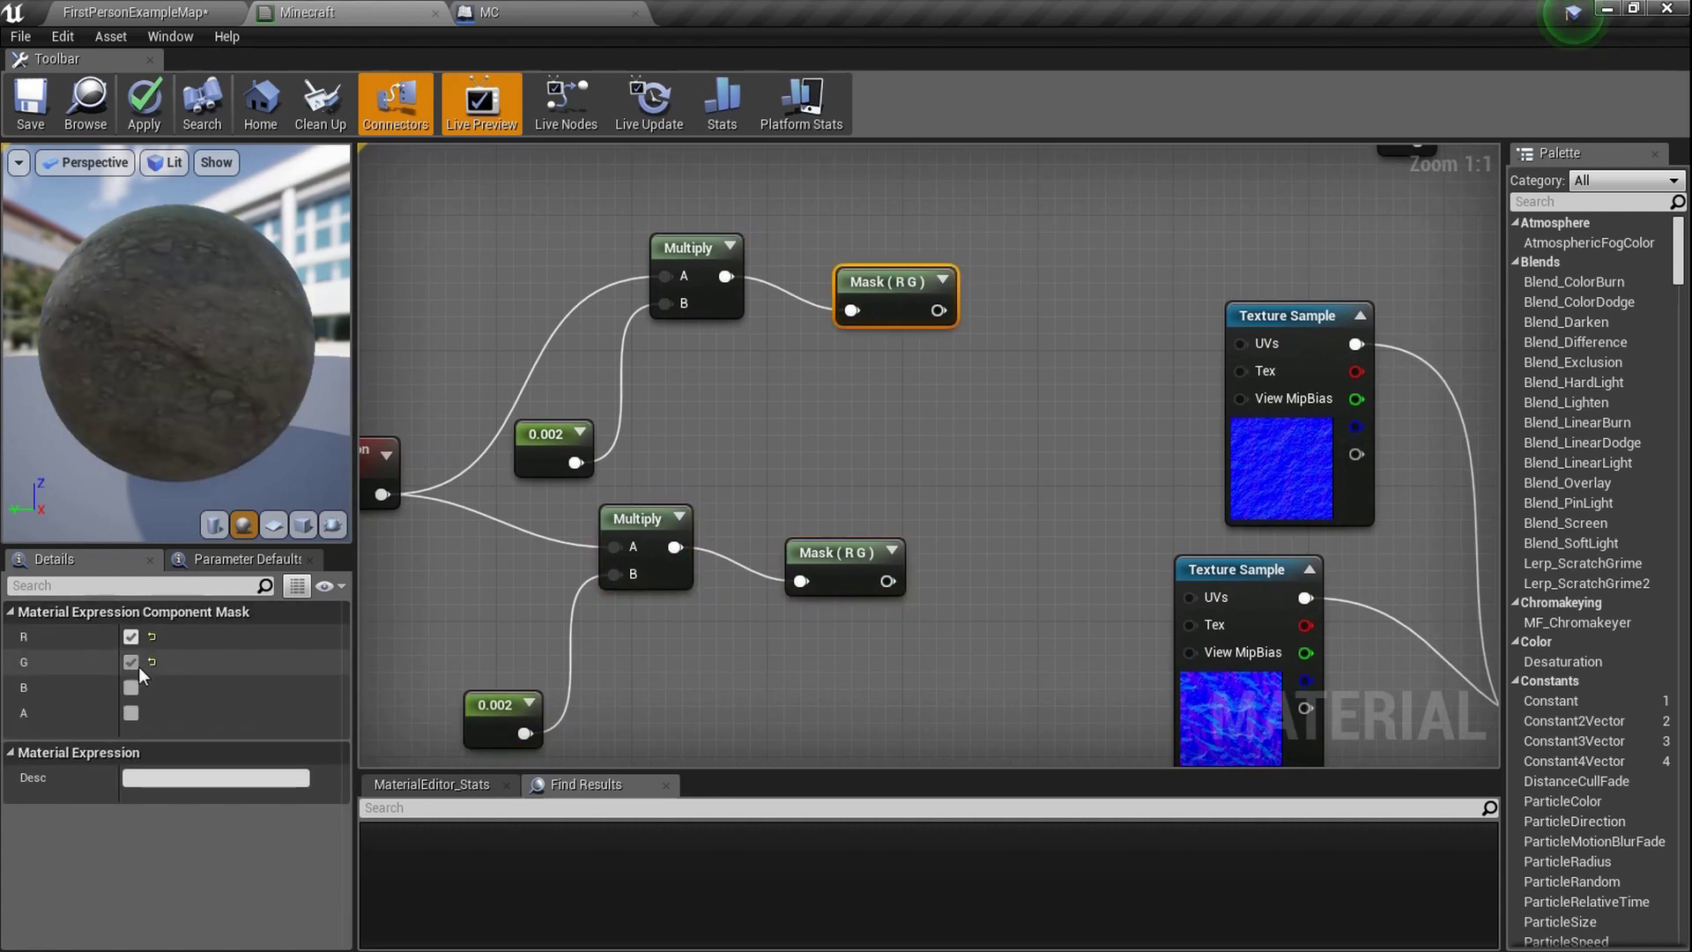
{"action": "left_click", "coordinate": [131, 662]}
{"action": "left_click", "coordinate": [131, 688]}
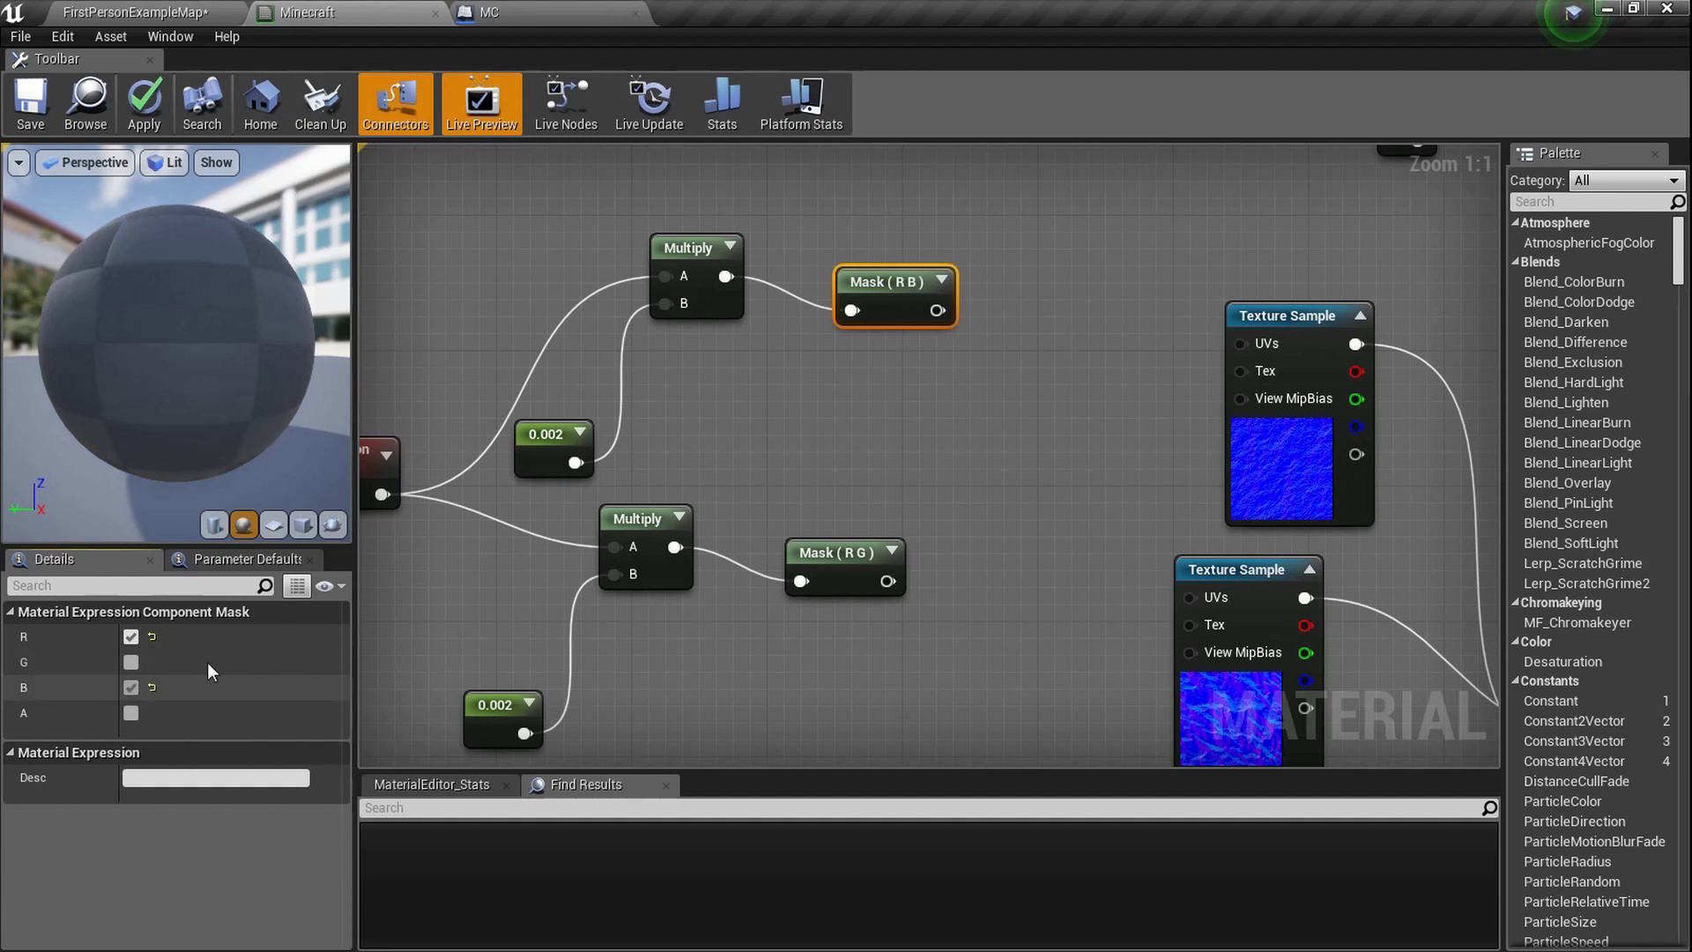
{"action": "left_click", "coordinate": [841, 568]}
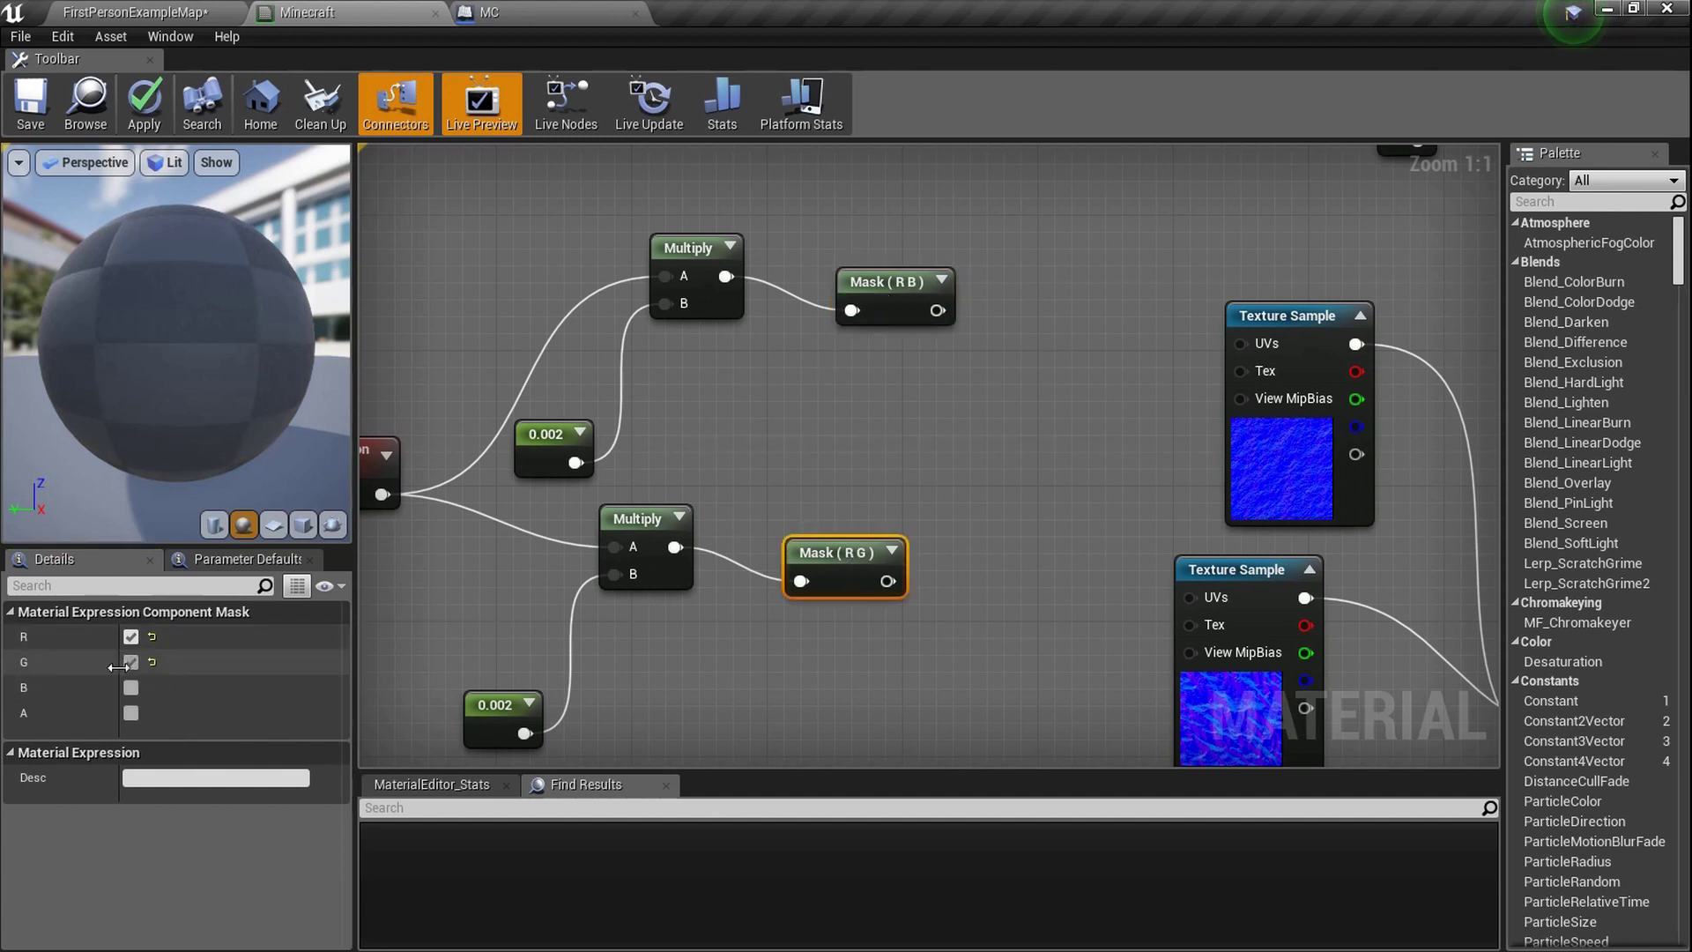
{"action": "left_click", "coordinate": [131, 636]}
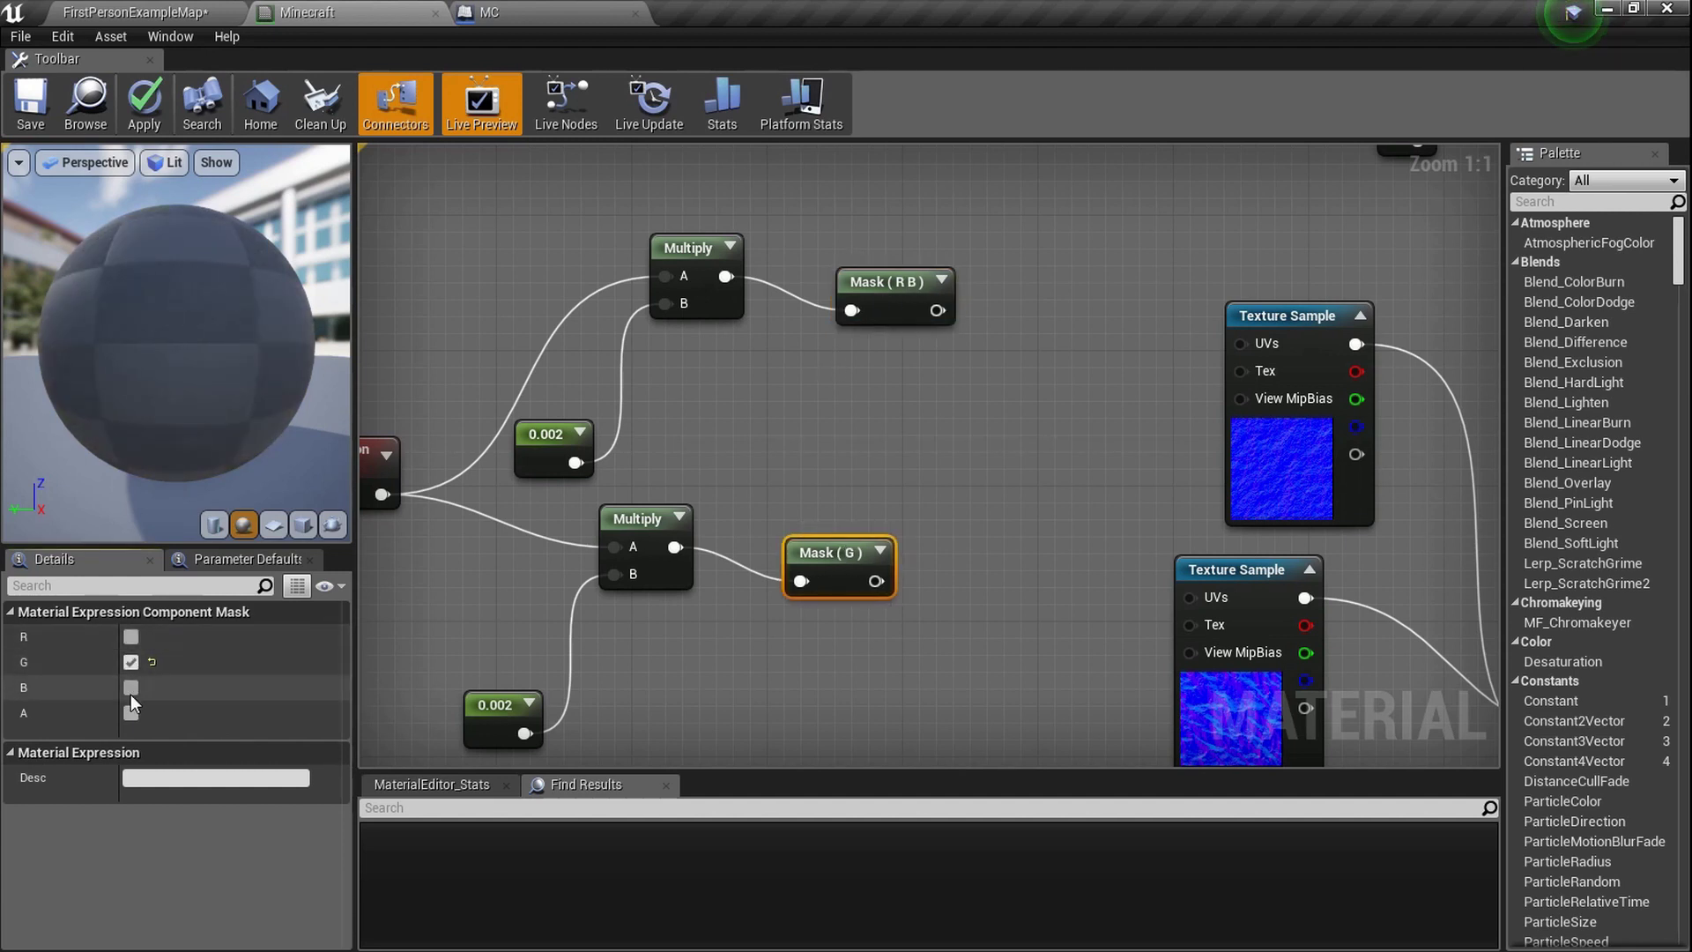
{"action": "left_click", "coordinate": [131, 688]}
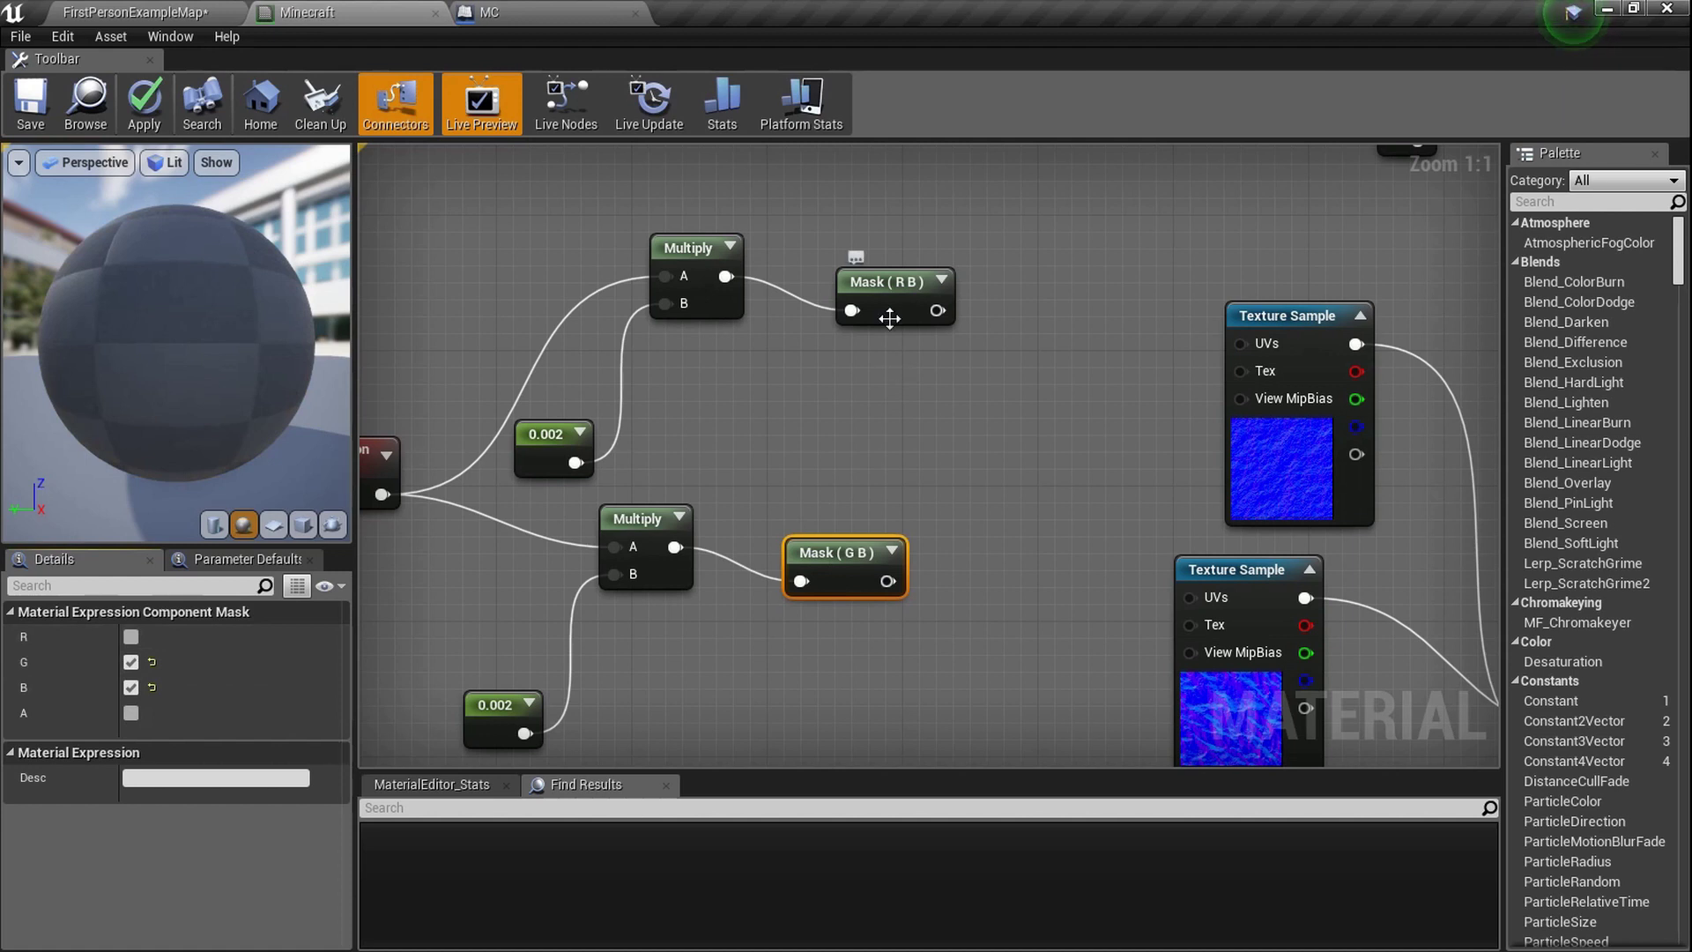
Insert an Add node after the masks, feeding Mask (R B) into A and Mask (G B) into B.
{"action": "left_click_drag", "start_coordinate": [889, 318], "coordinate": [858, 347]}
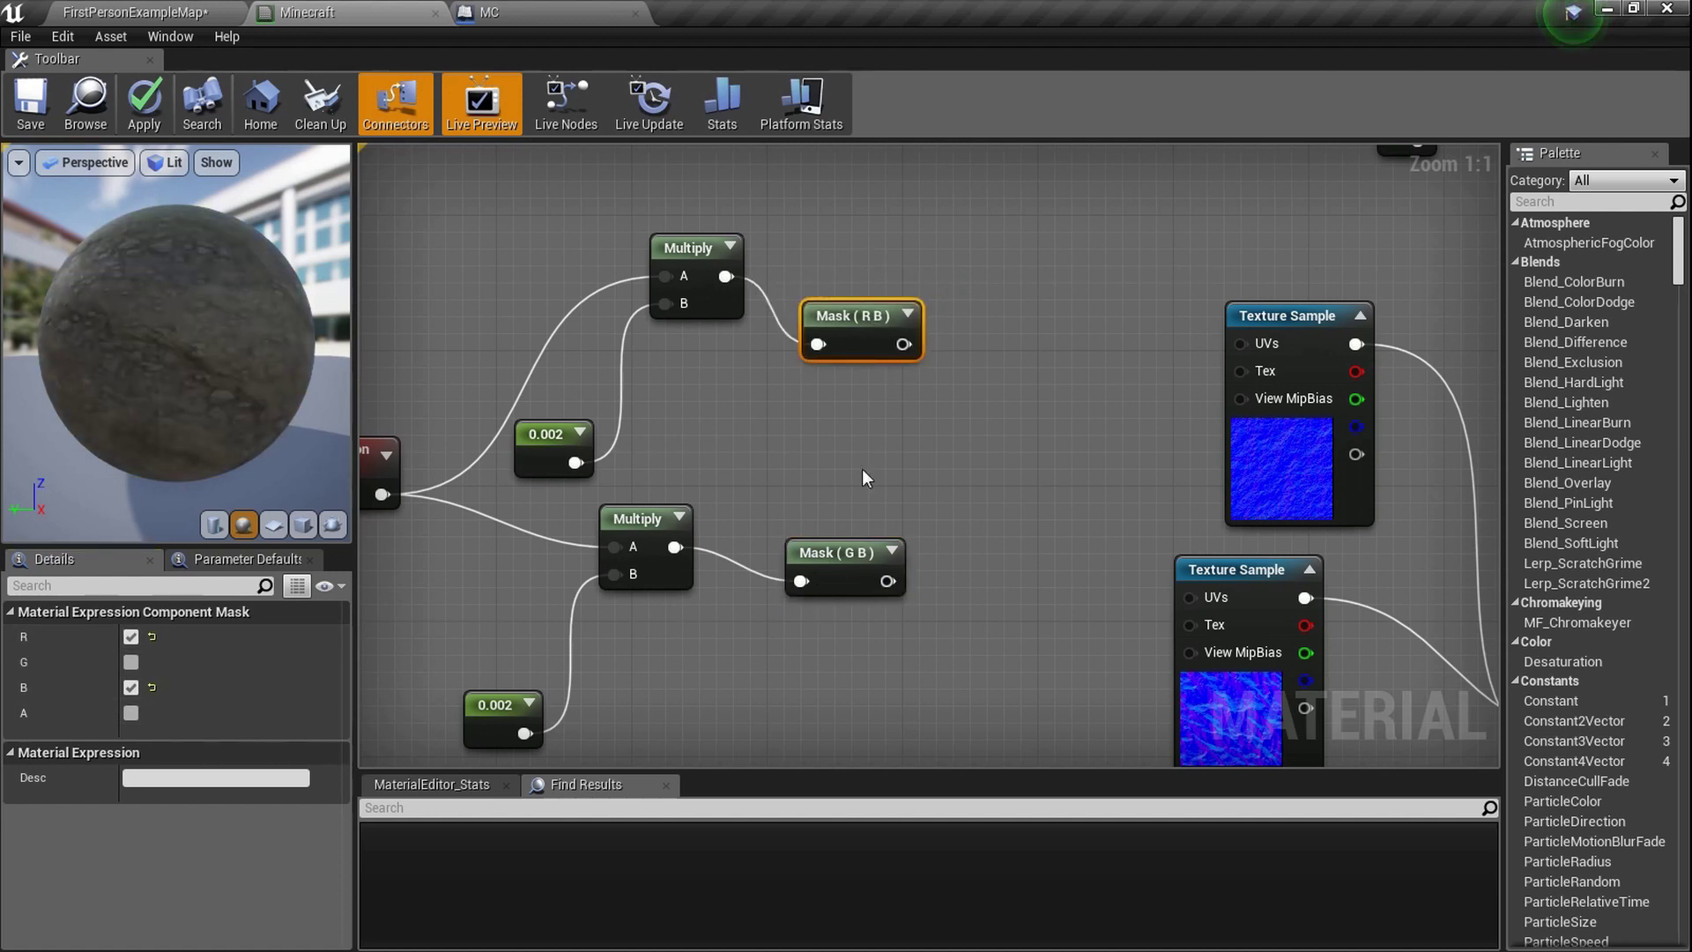
{"action": "left_click", "coordinate": [821, 571]}
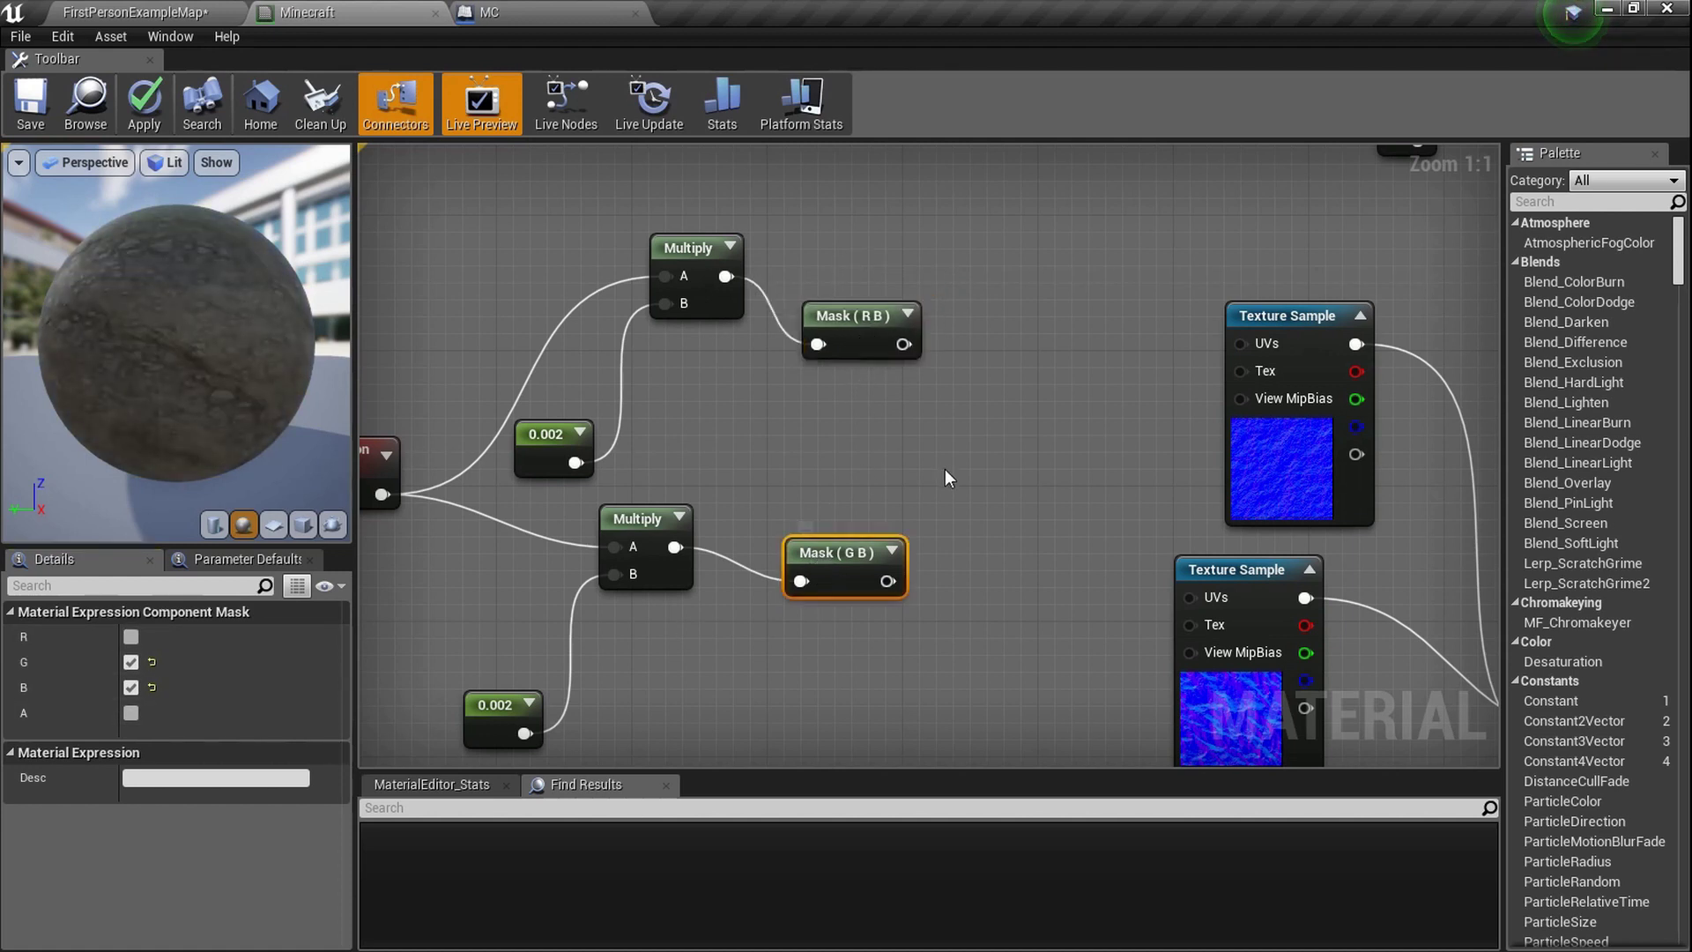
{"action": "left_click", "coordinate": [967, 448]}
{"action": "left_click_drag", "start_coordinate": [908, 353], "coordinate": [927, 404]}
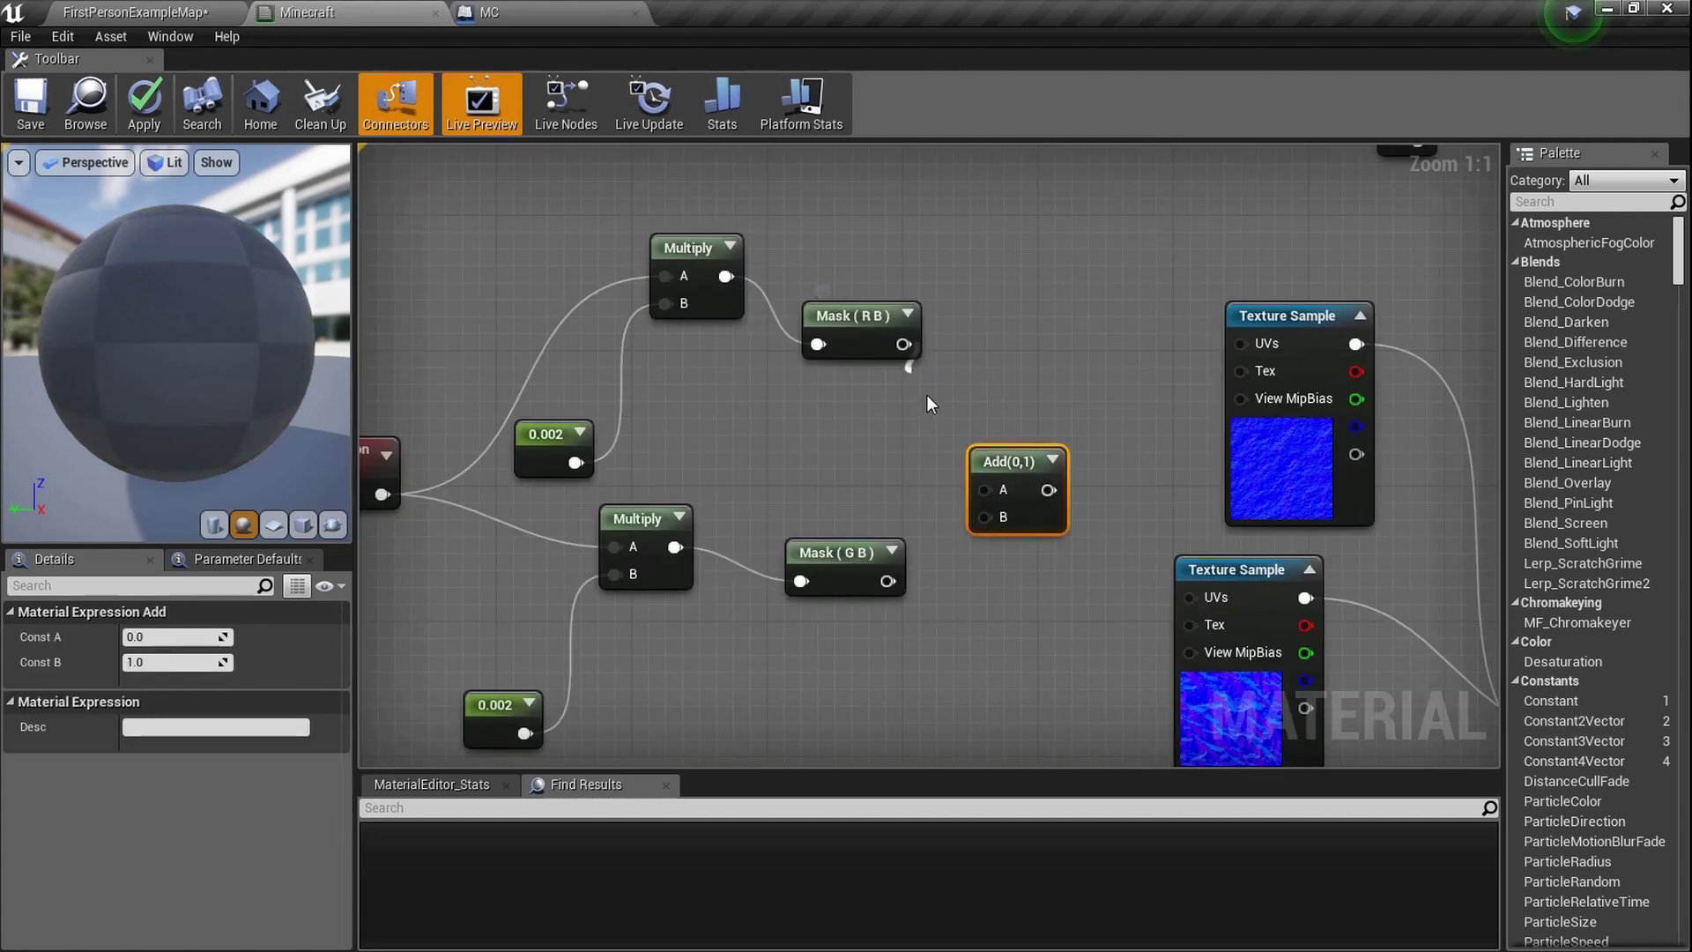
{"action": "left_click_drag", "start_coordinate": [972, 472], "coordinate": [888, 575]}
{"action": "left_click", "coordinate": [965, 501]}
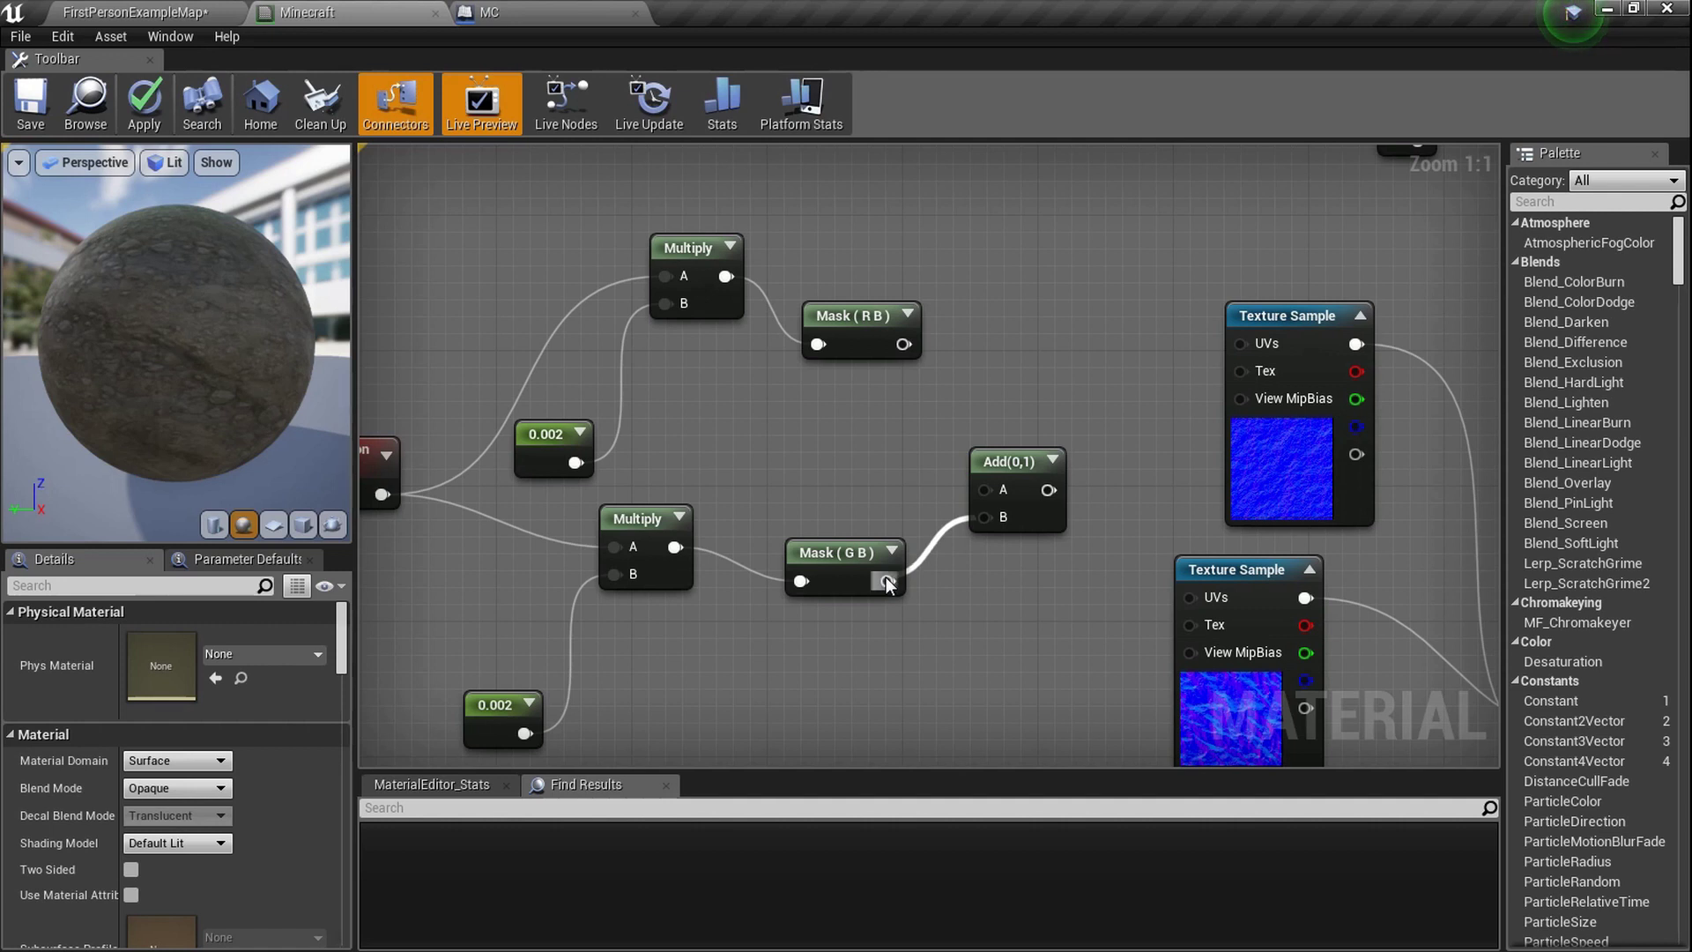
{"action": "left_click_drag", "start_coordinate": [996, 488], "coordinate": [903, 344]}
Connect the Add node's output to the UVs of the two lower normal Texture Samples.
{"action": "right_click_drag", "start_coordinate": [1085, 438], "coordinate": [855, 455]}
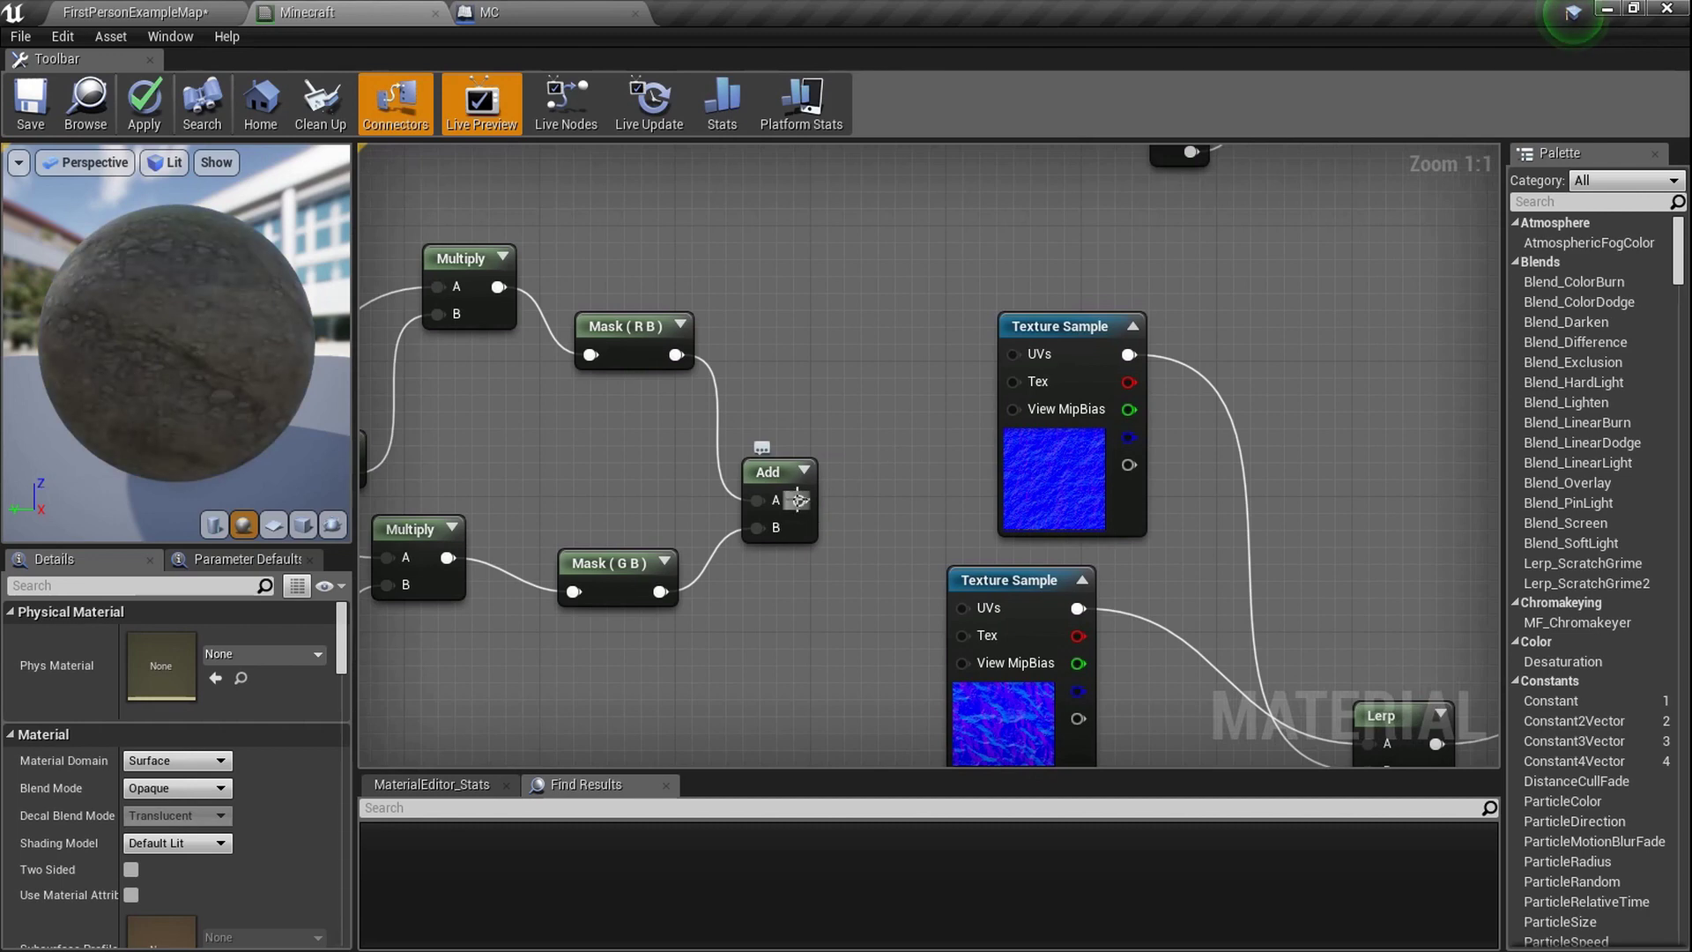
{"action": "left_click_drag", "start_coordinate": [799, 500], "coordinate": [1012, 354]}
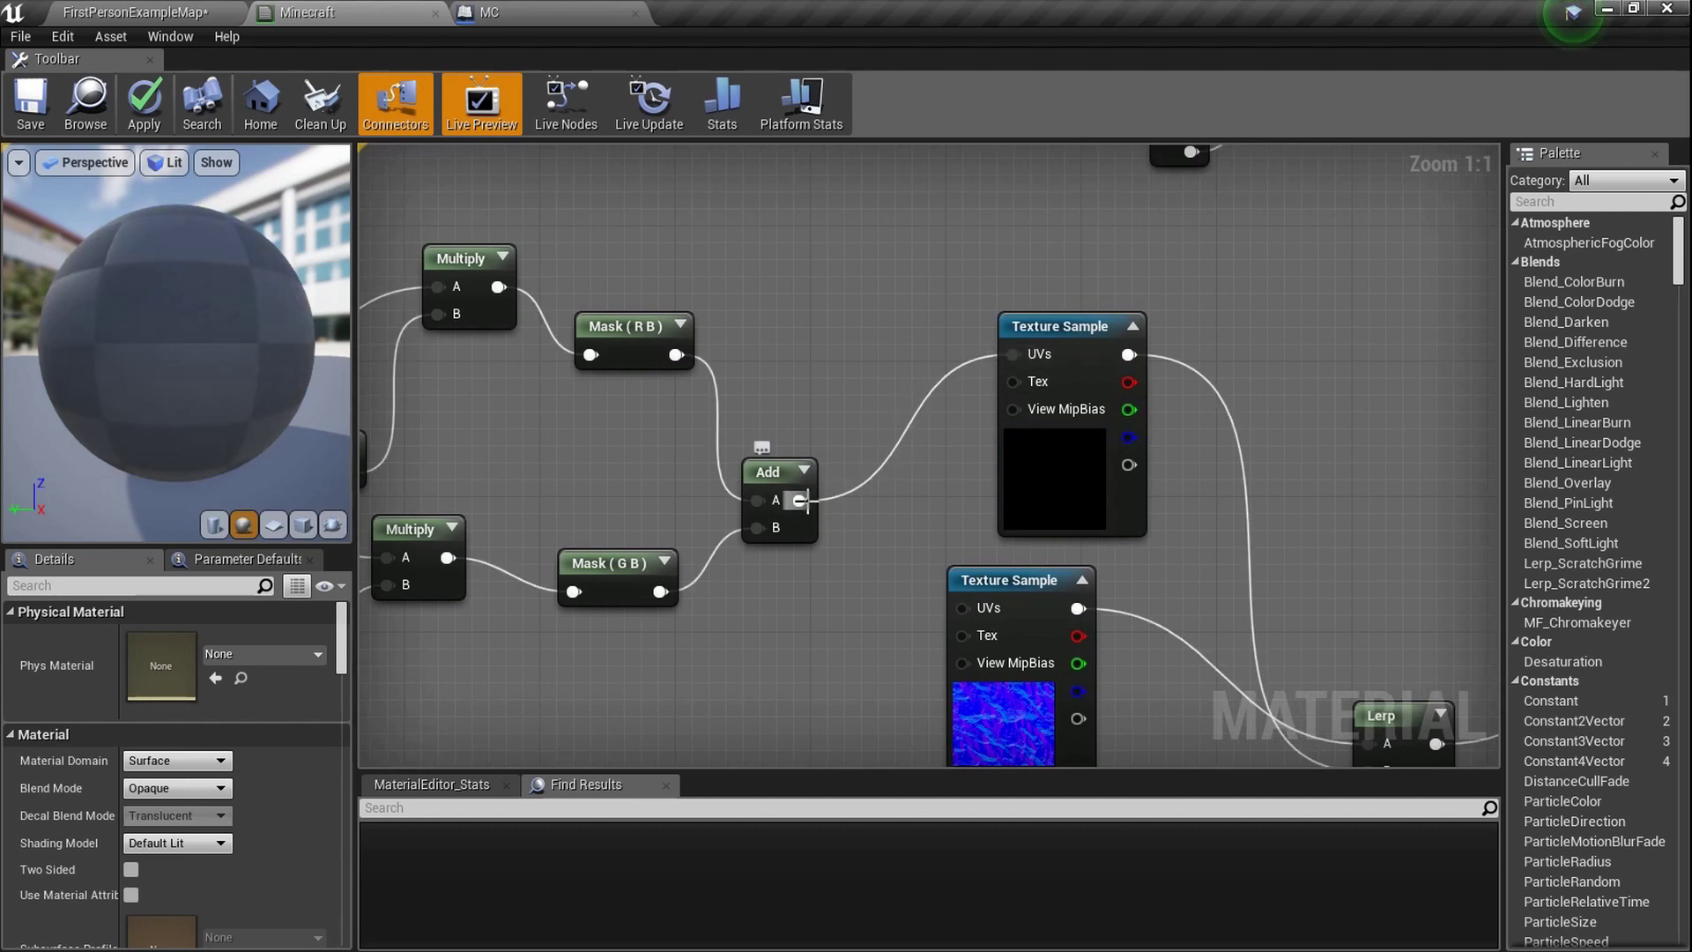
{"action": "left_click_drag", "start_coordinate": [800, 500], "coordinate": [975, 609]}
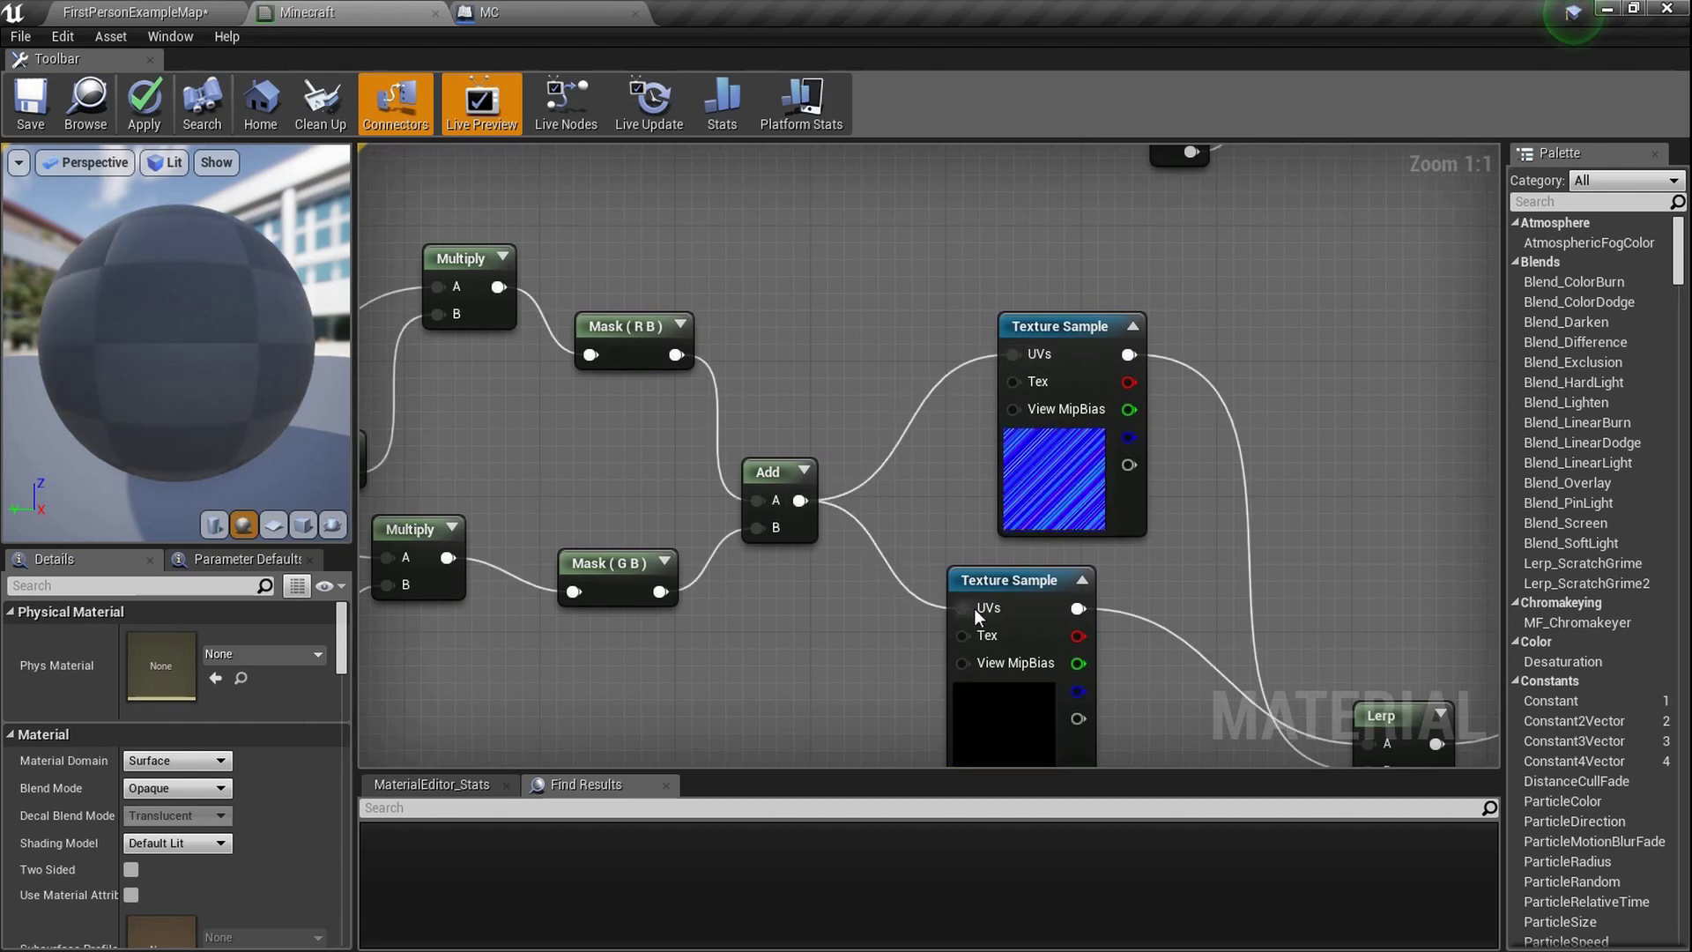
Copy the Normal section's Absolute World Position, Multiply, 0.002 constant, Mask and Add nodes for the lower samples into the Diffuse section.
{"action": "scroll", "coordinate": [975, 608], "scroll_direction": "down", "scroll_amount": 6}
{"action": "right_click_drag", "start_coordinate": [701, 604], "coordinate": [765, 564]}
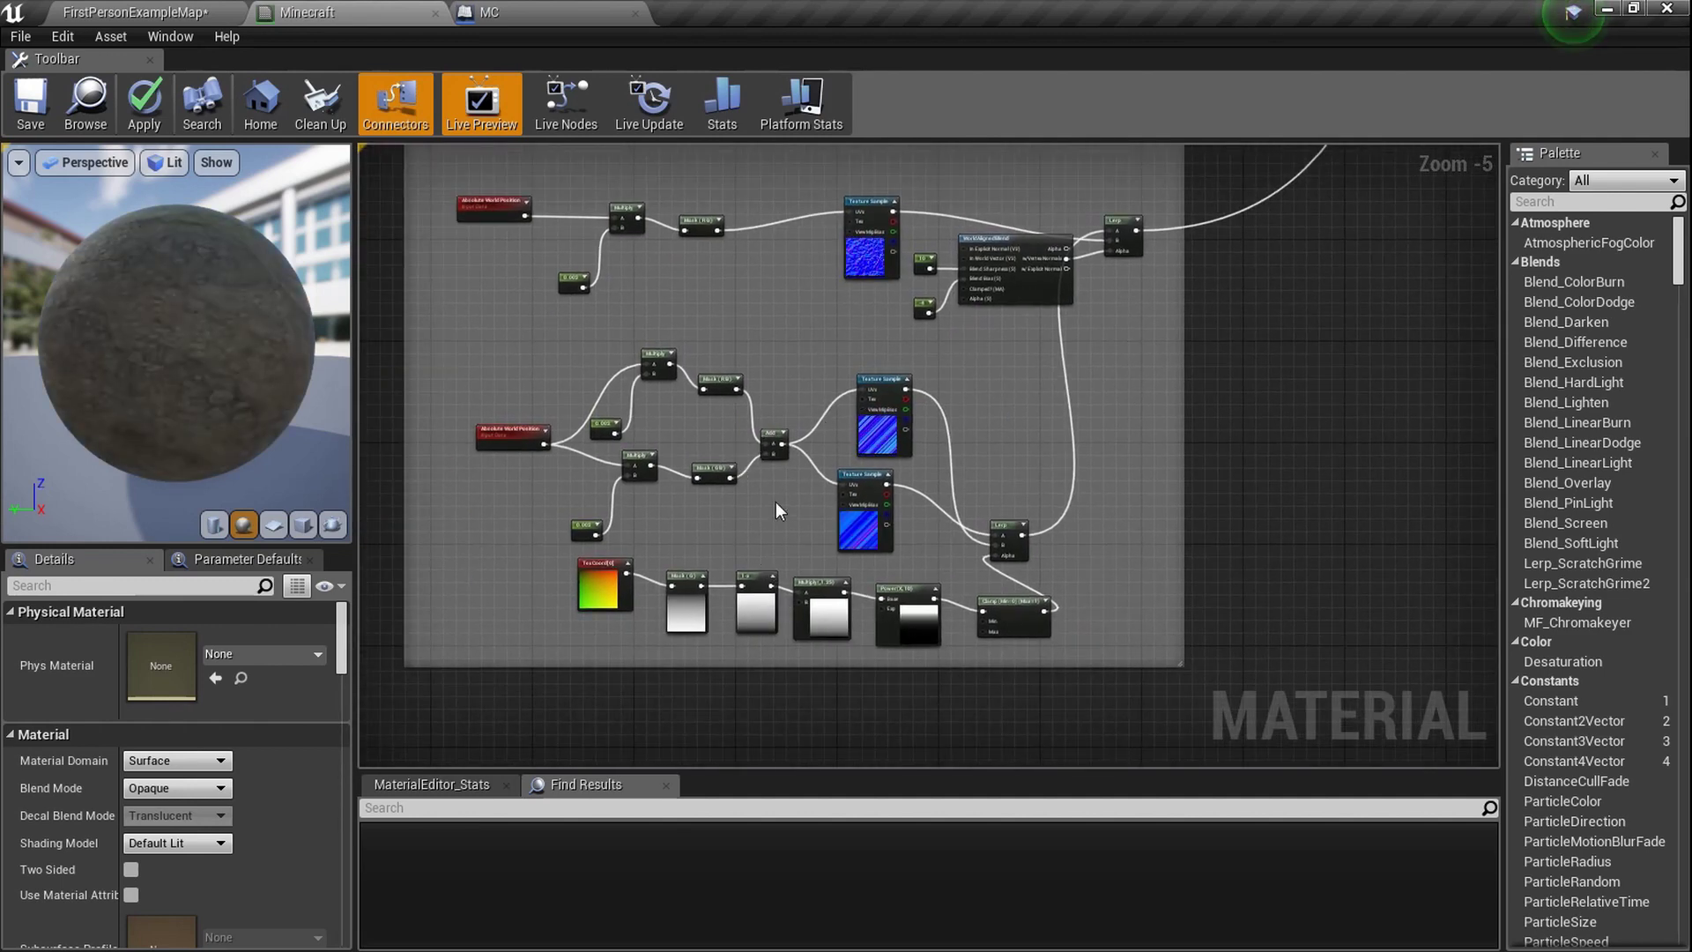
{"action": "left_click_drag", "start_coordinate": [772, 509], "coordinate": [503, 344]}
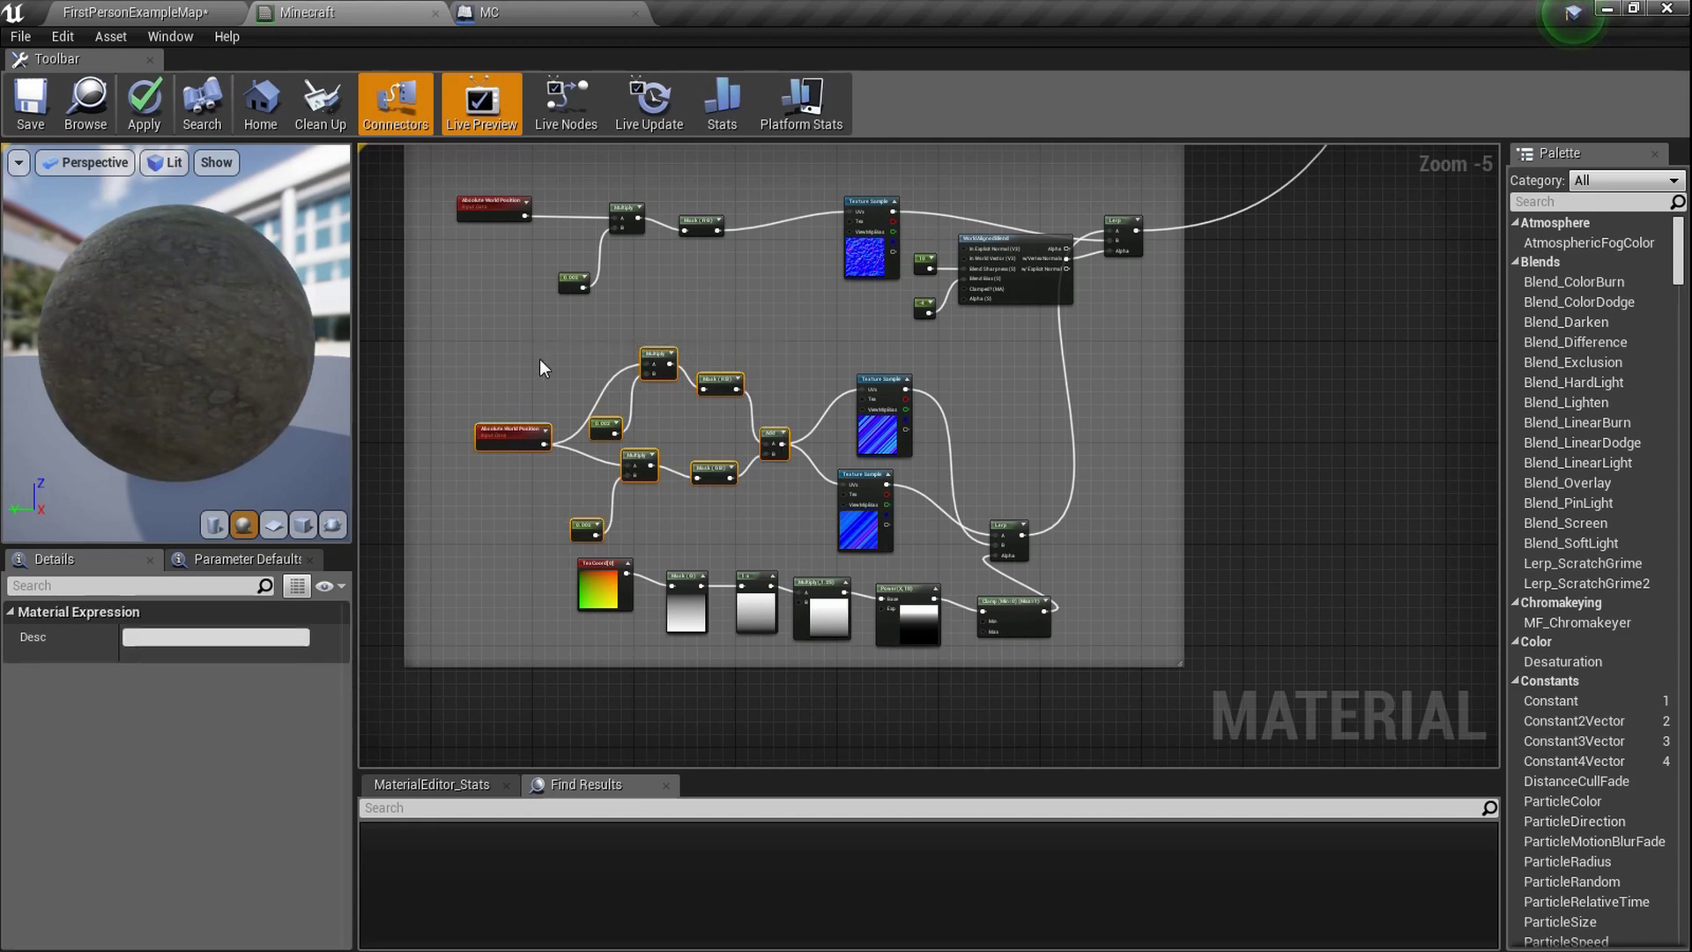
{"action": "scroll", "coordinate": [696, 555], "scroll_direction": "down", "scroll_amount": 4}
{"action": "right_click_drag", "start_coordinate": [723, 652], "coordinate": [737, 879]}
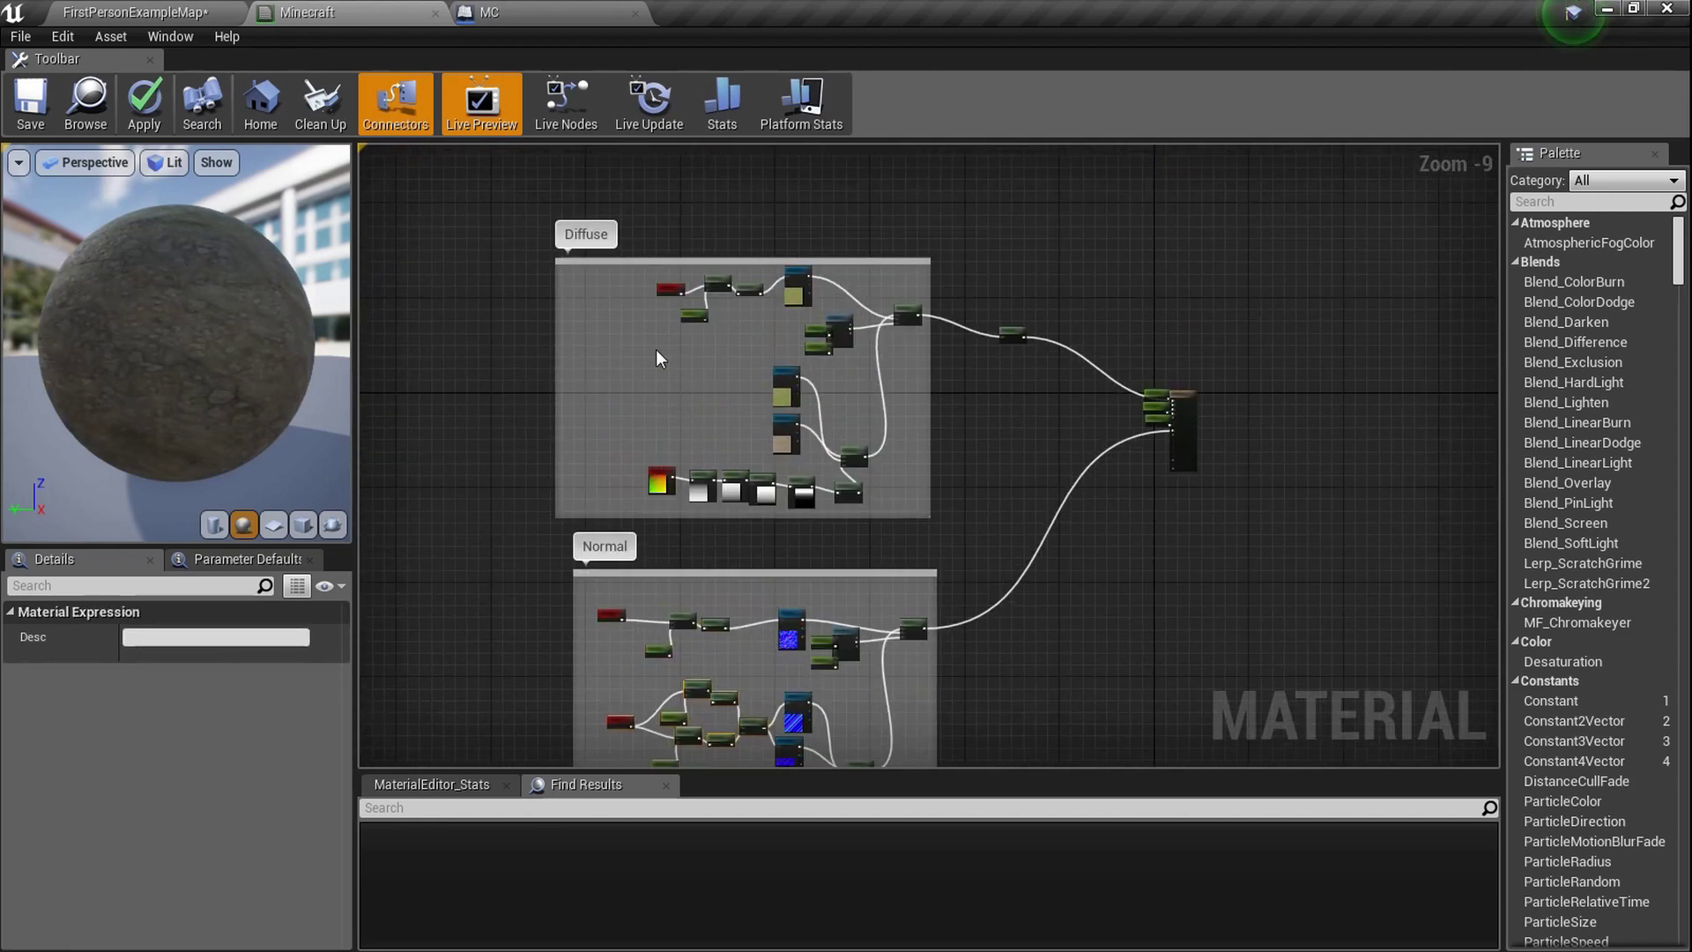
{"action": "scroll", "coordinate": [655, 349], "scroll_direction": "up", "scroll_amount": 3}
{"action": "right_click_drag", "start_coordinate": [747, 476], "coordinate": [892, 443]}
{"action": "scroll", "coordinate": [708, 321], "scroll_direction": "up", "scroll_amount": 3}
{"action": "key", "text": "ctrl+v"}
Connect the pasted Add node's output to the UVs of the two lower diffuse Texture Samples.
{"action": "scroll", "coordinate": [837, 490], "scroll_direction": "up", "scroll_amount": 3}
{"action": "left_click_drag", "start_coordinate": [777, 497], "coordinate": [1158, 278]}
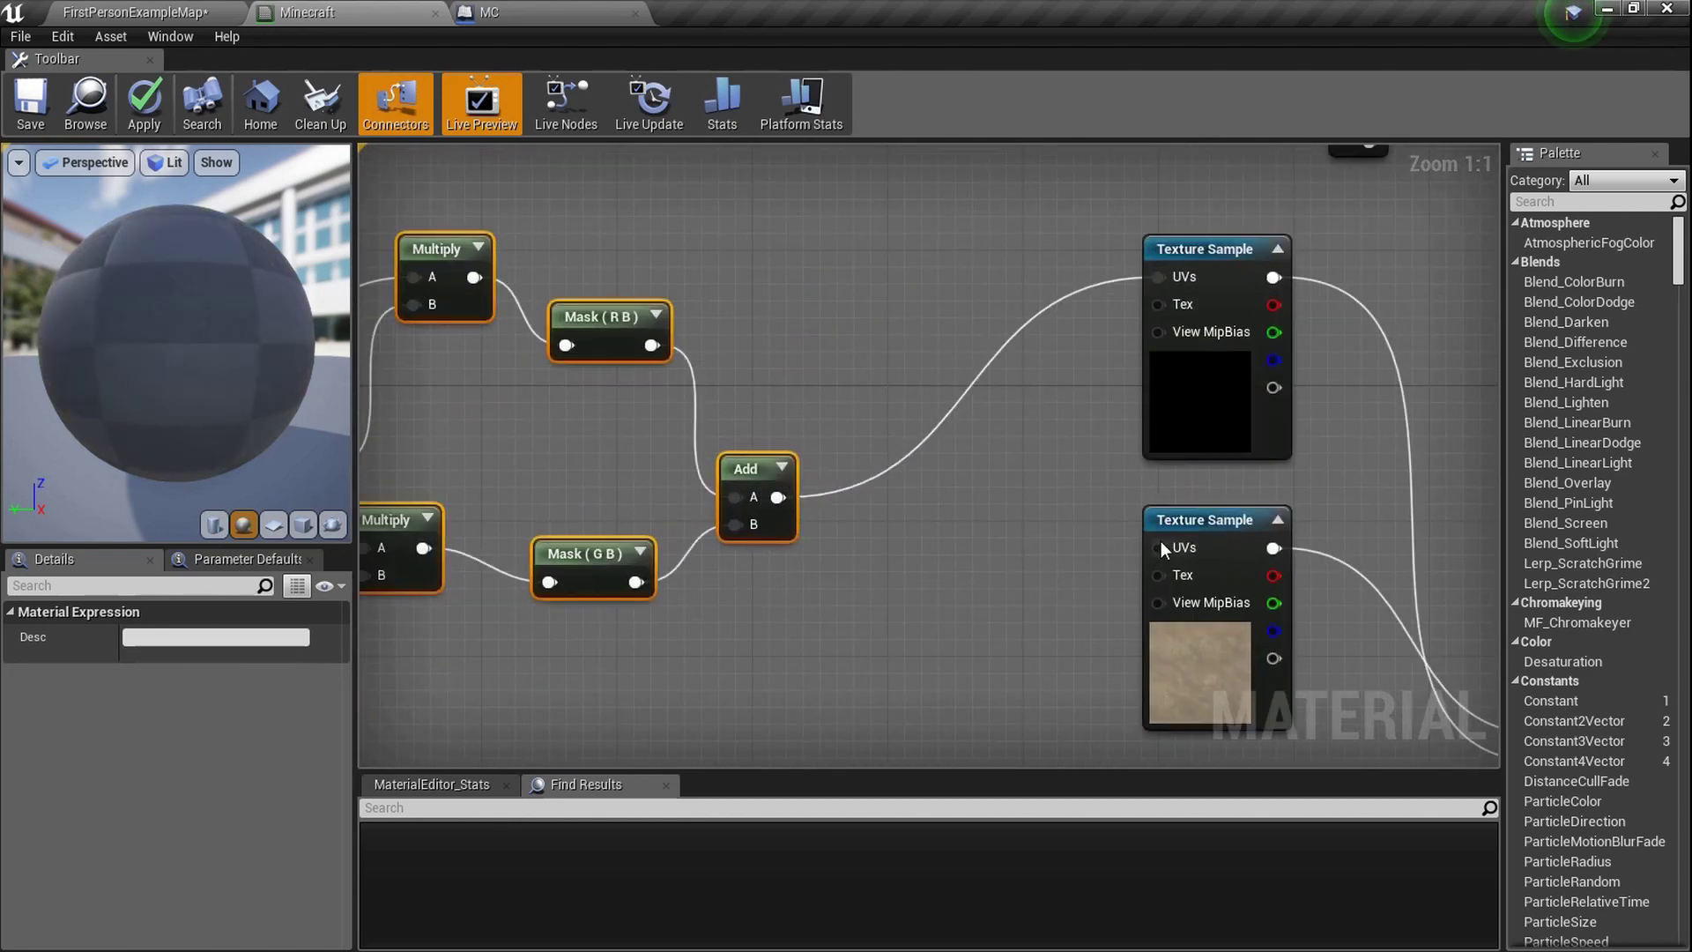
{"action": "left_click_drag", "start_coordinate": [1158, 547], "coordinate": [779, 498]}
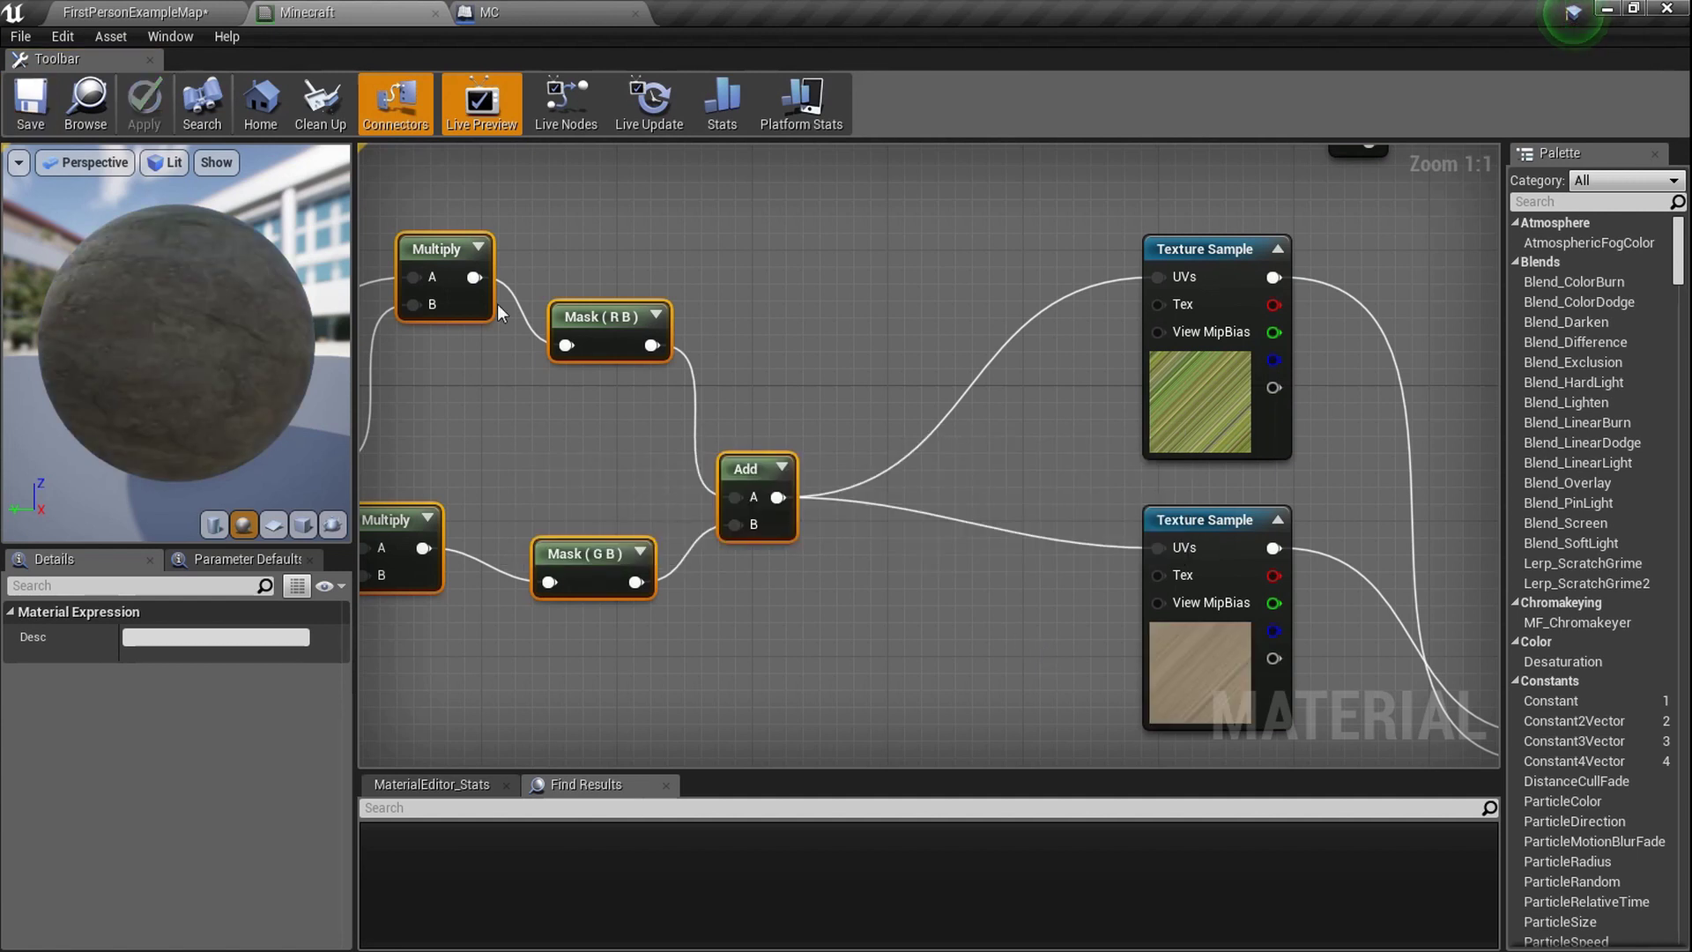
Return to the FirstPersonExampleMap level and set the MC actor's Tile Size to 100.
{"action": "left_click", "coordinate": [241, 2]}
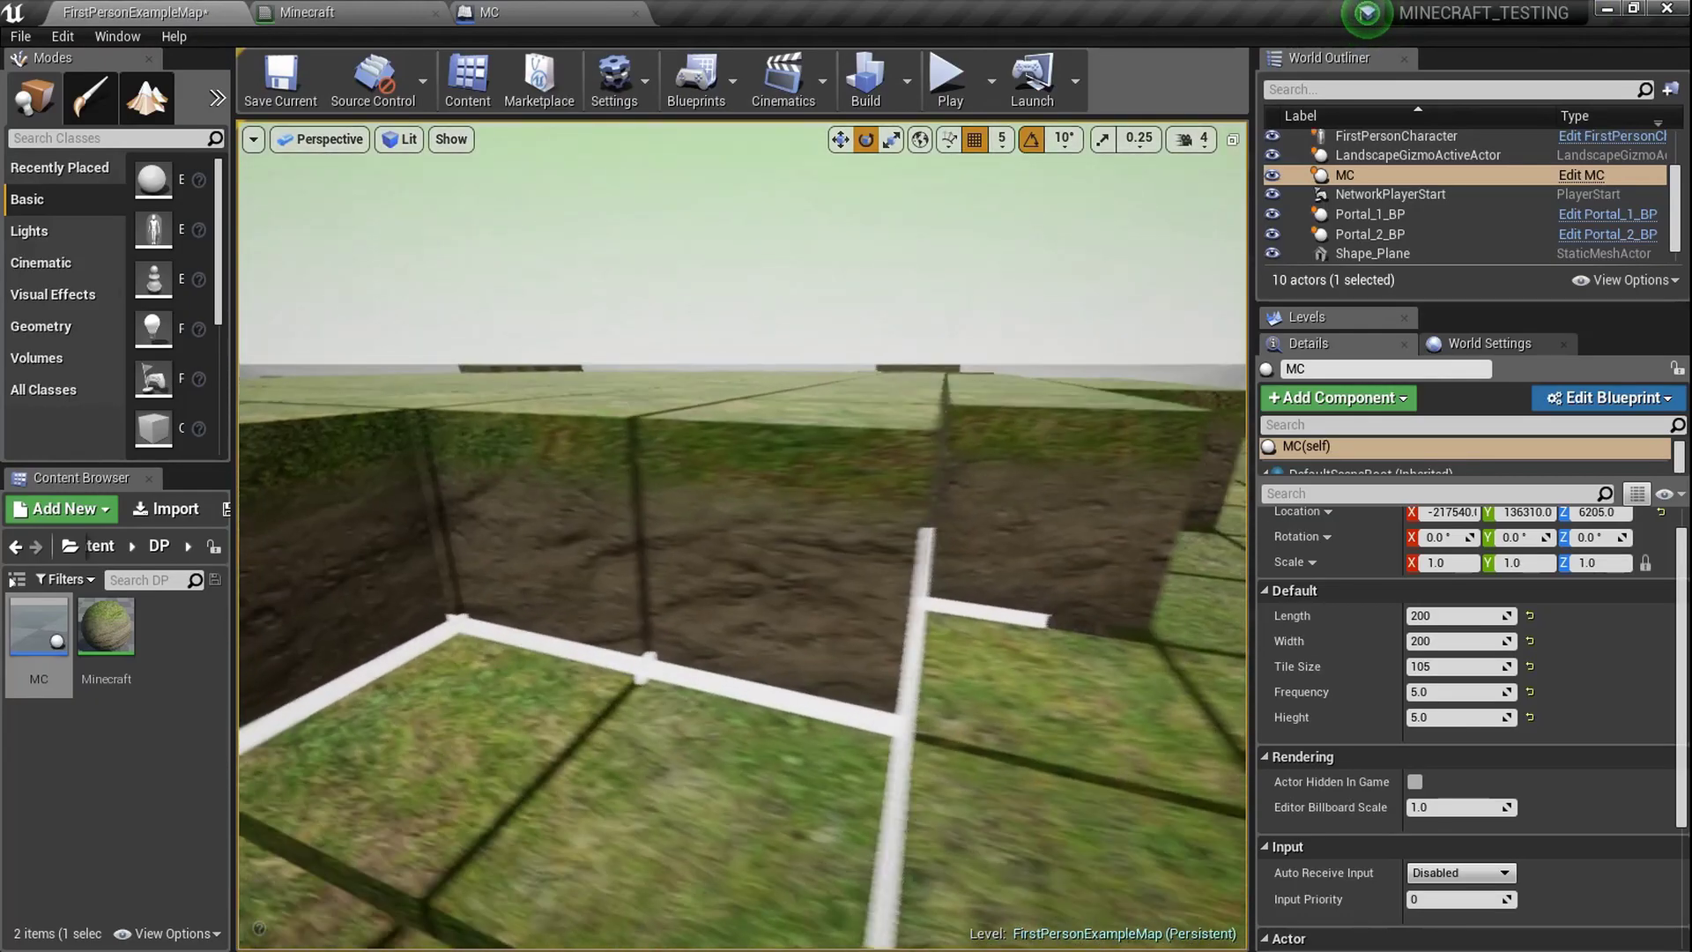
{"action": "key", "text": "a"}
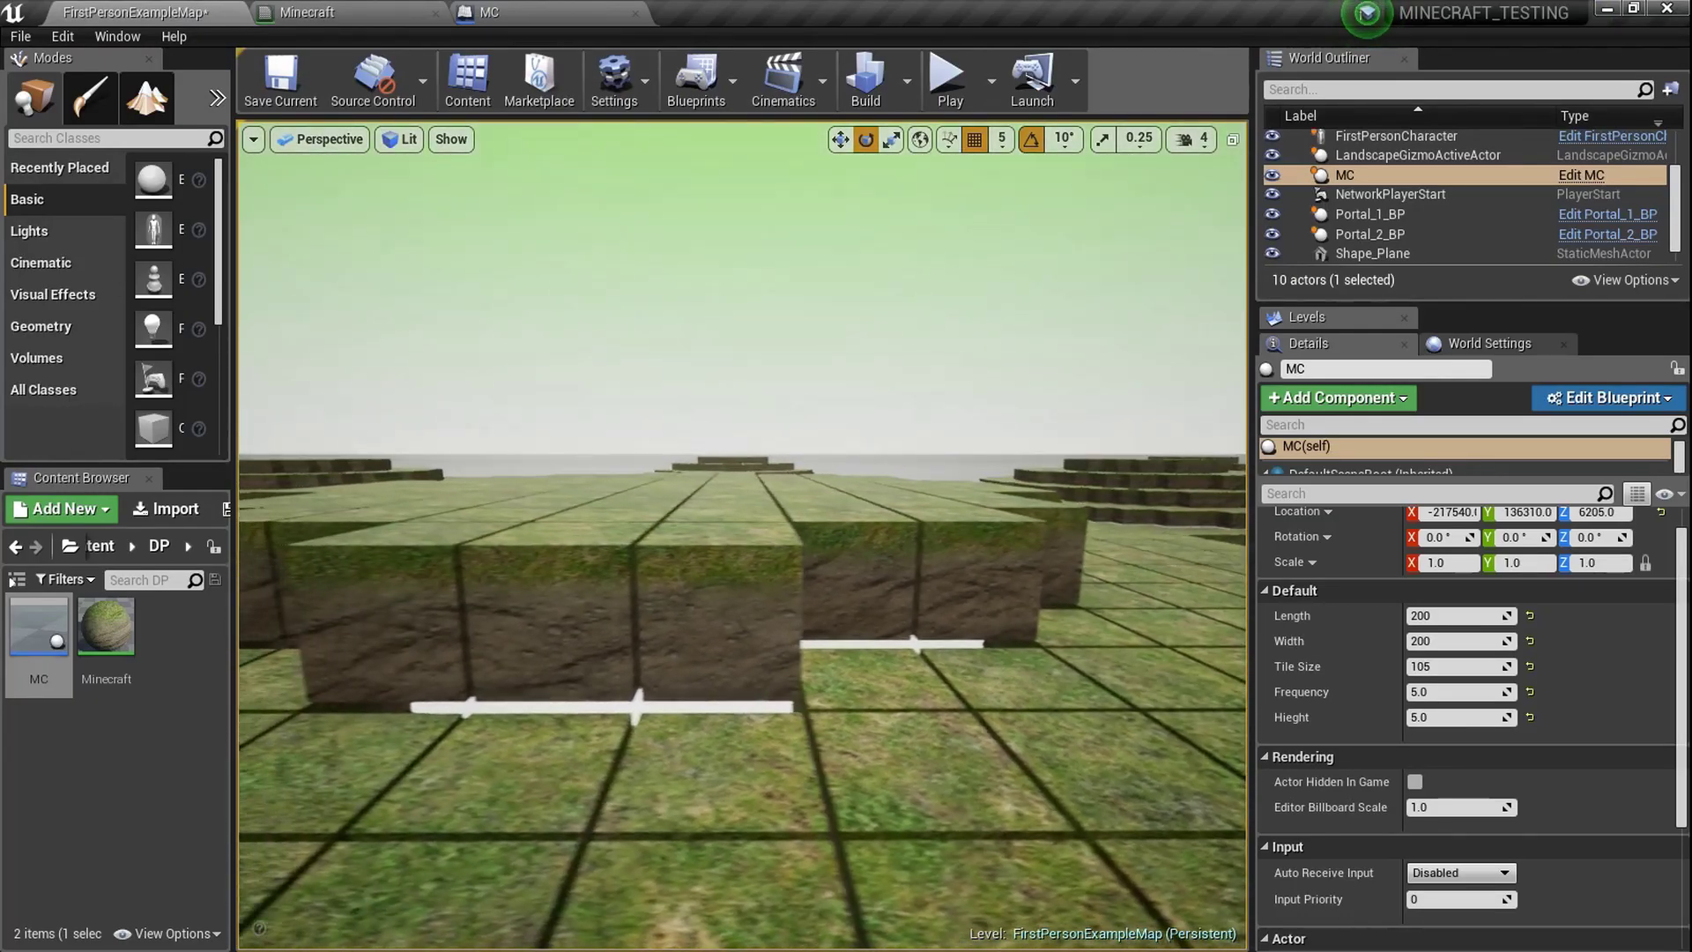
{"action": "key", "text": "a"}
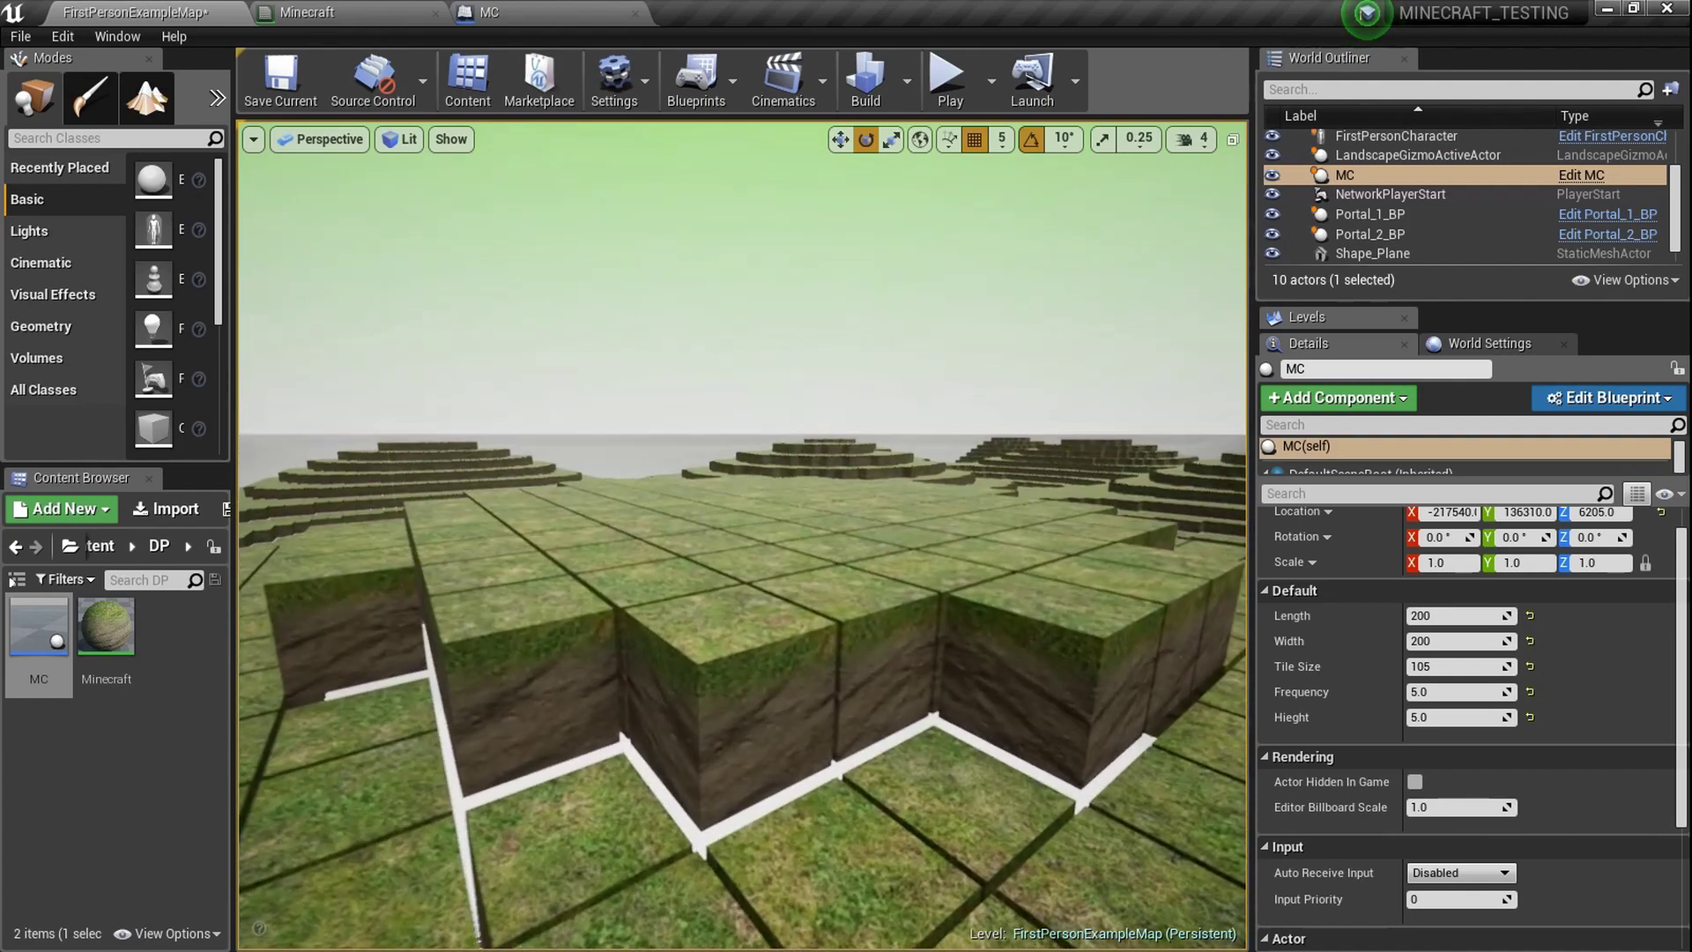
{"action": "key", "text": "w"}
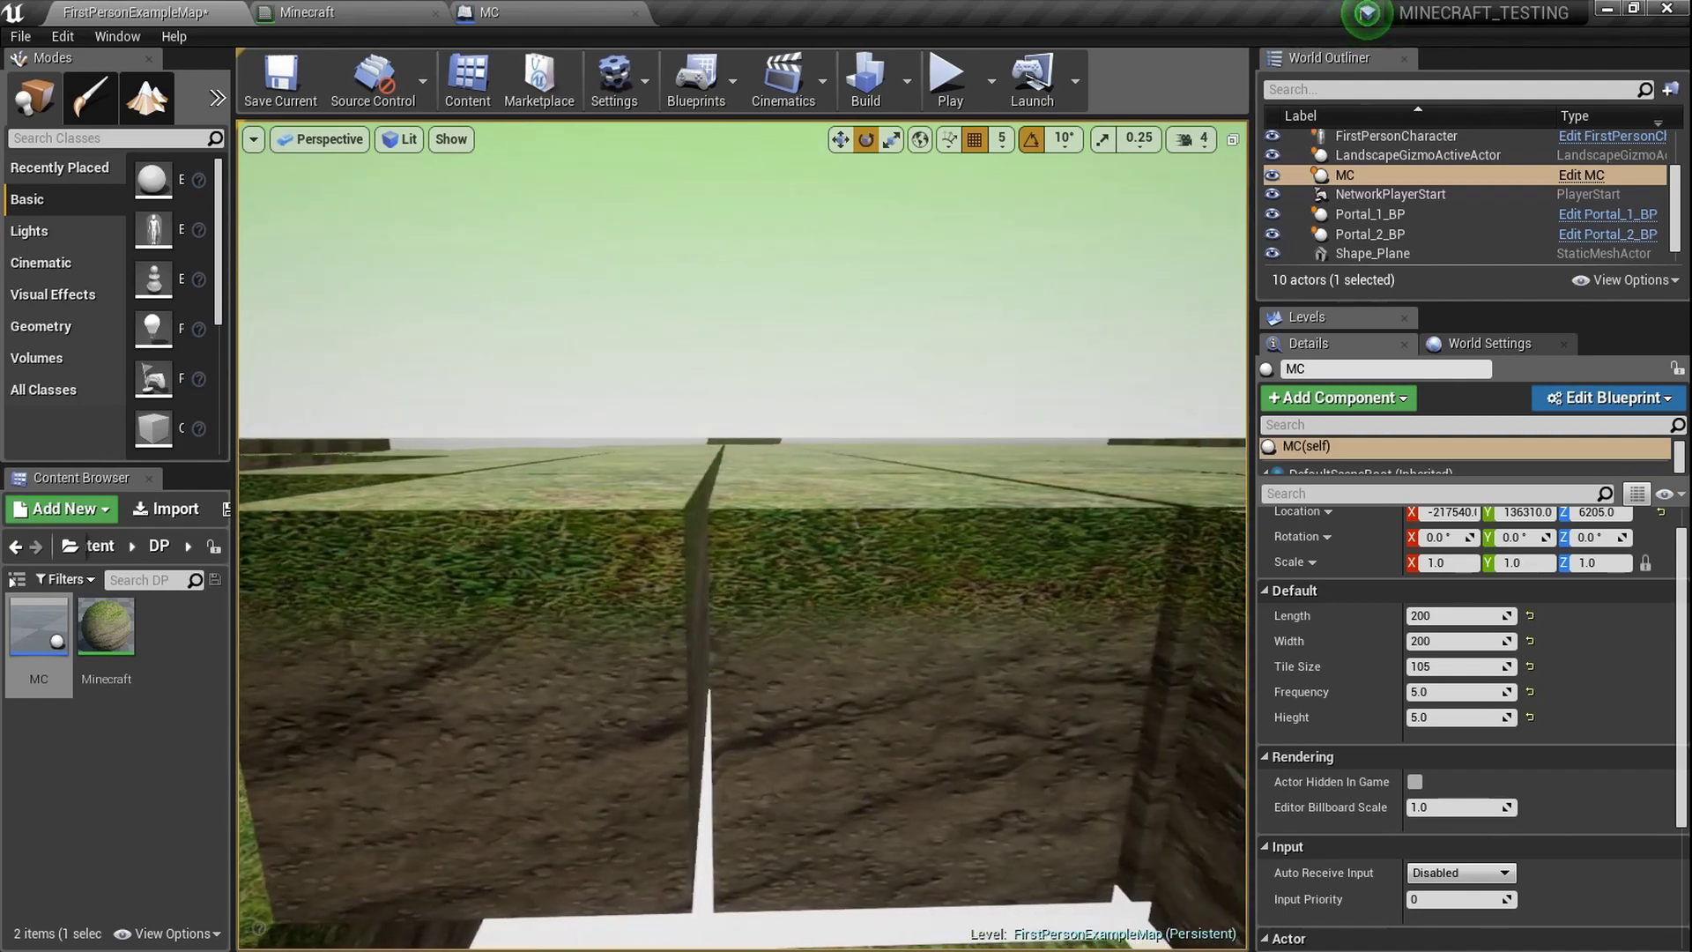
{"action": "key", "text": "a"}
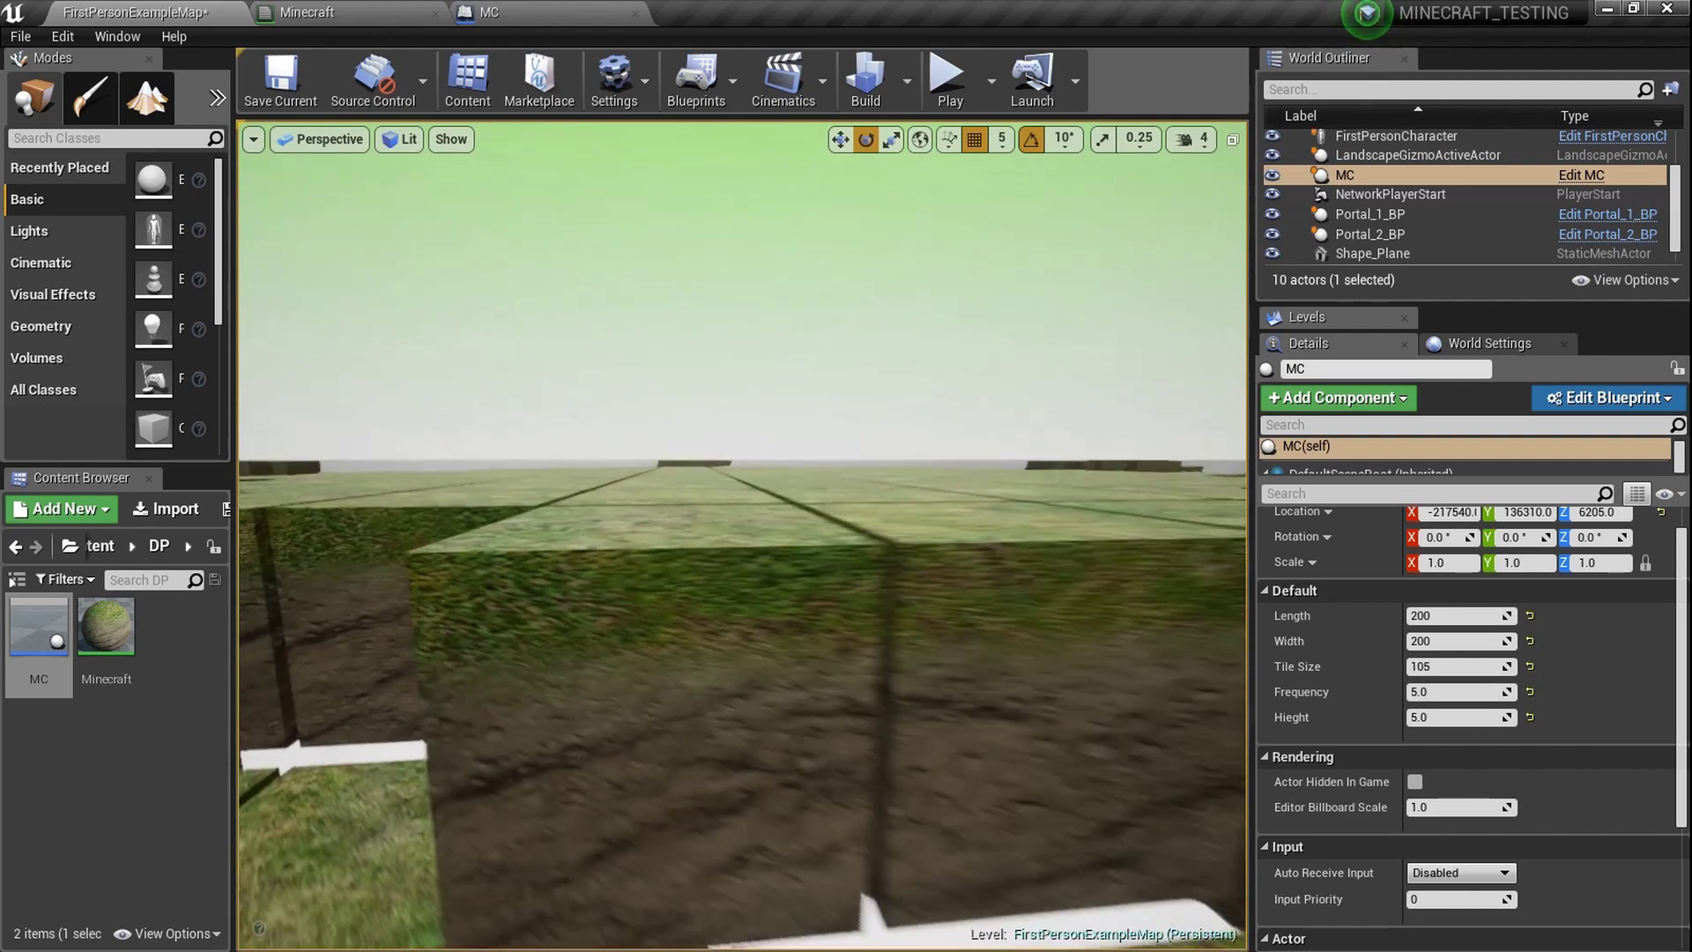
{"action": "key", "text": "s"}
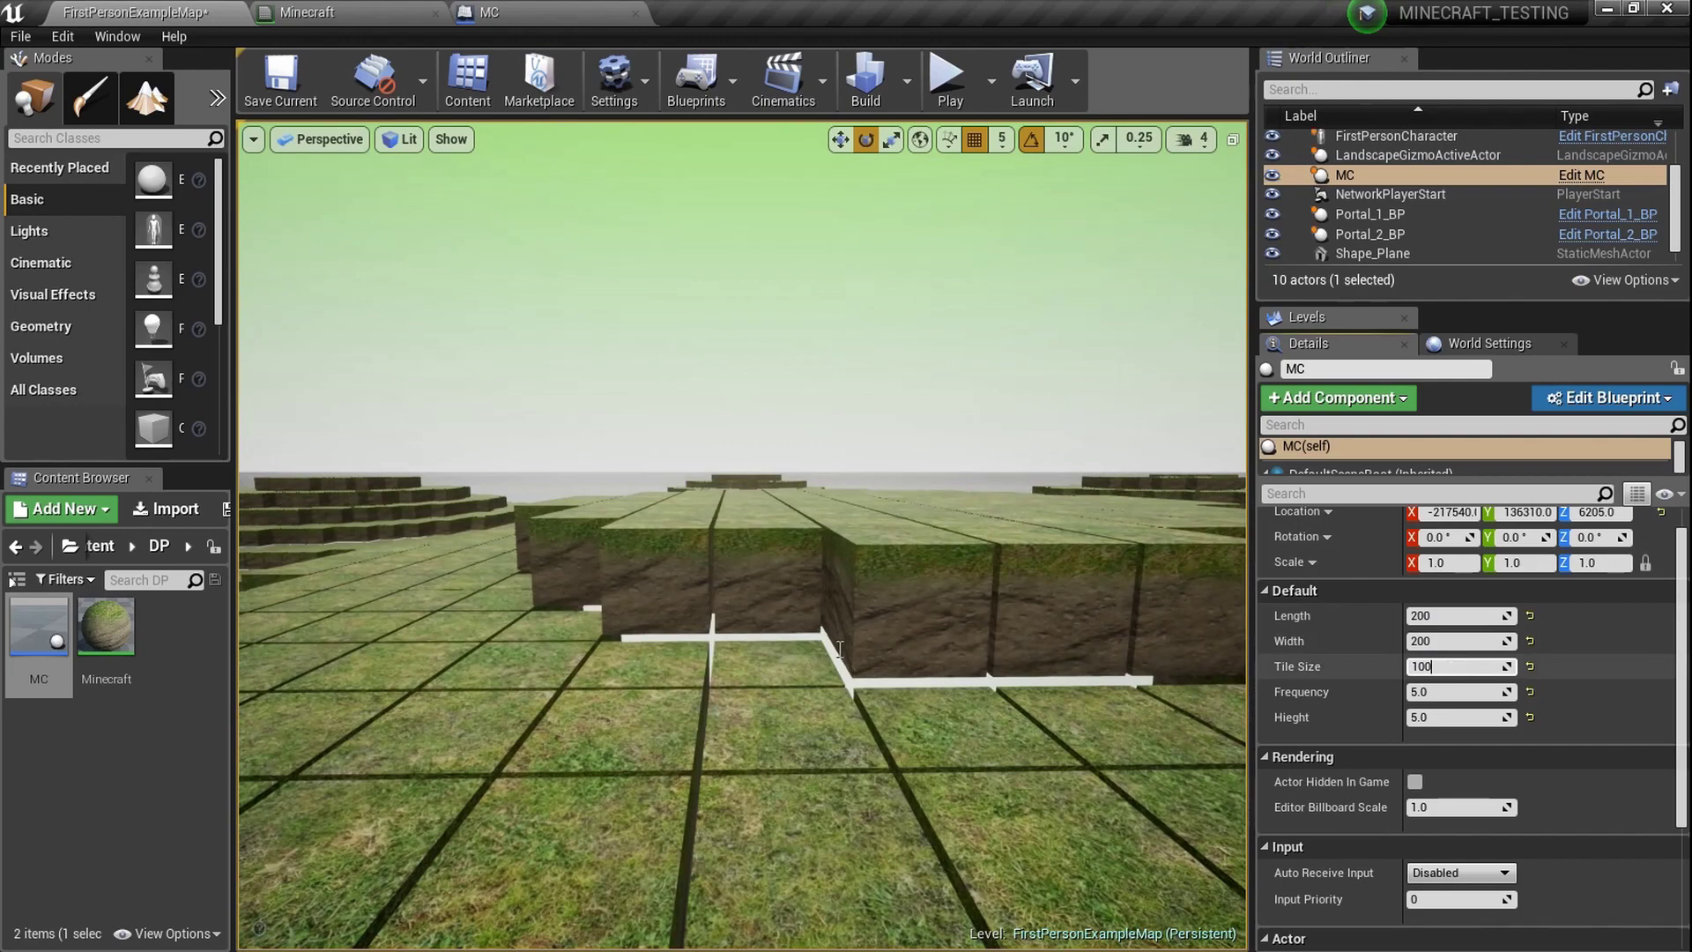
{"action": "key", "text": "Return"}
Examine the generated hills from afar and up close for texture continuity across block tops and sides.
{"action": "key", "text": "s"}
{"action": "right_click_drag", "start_coordinate": [787, 653], "coordinate": [914, 692]}
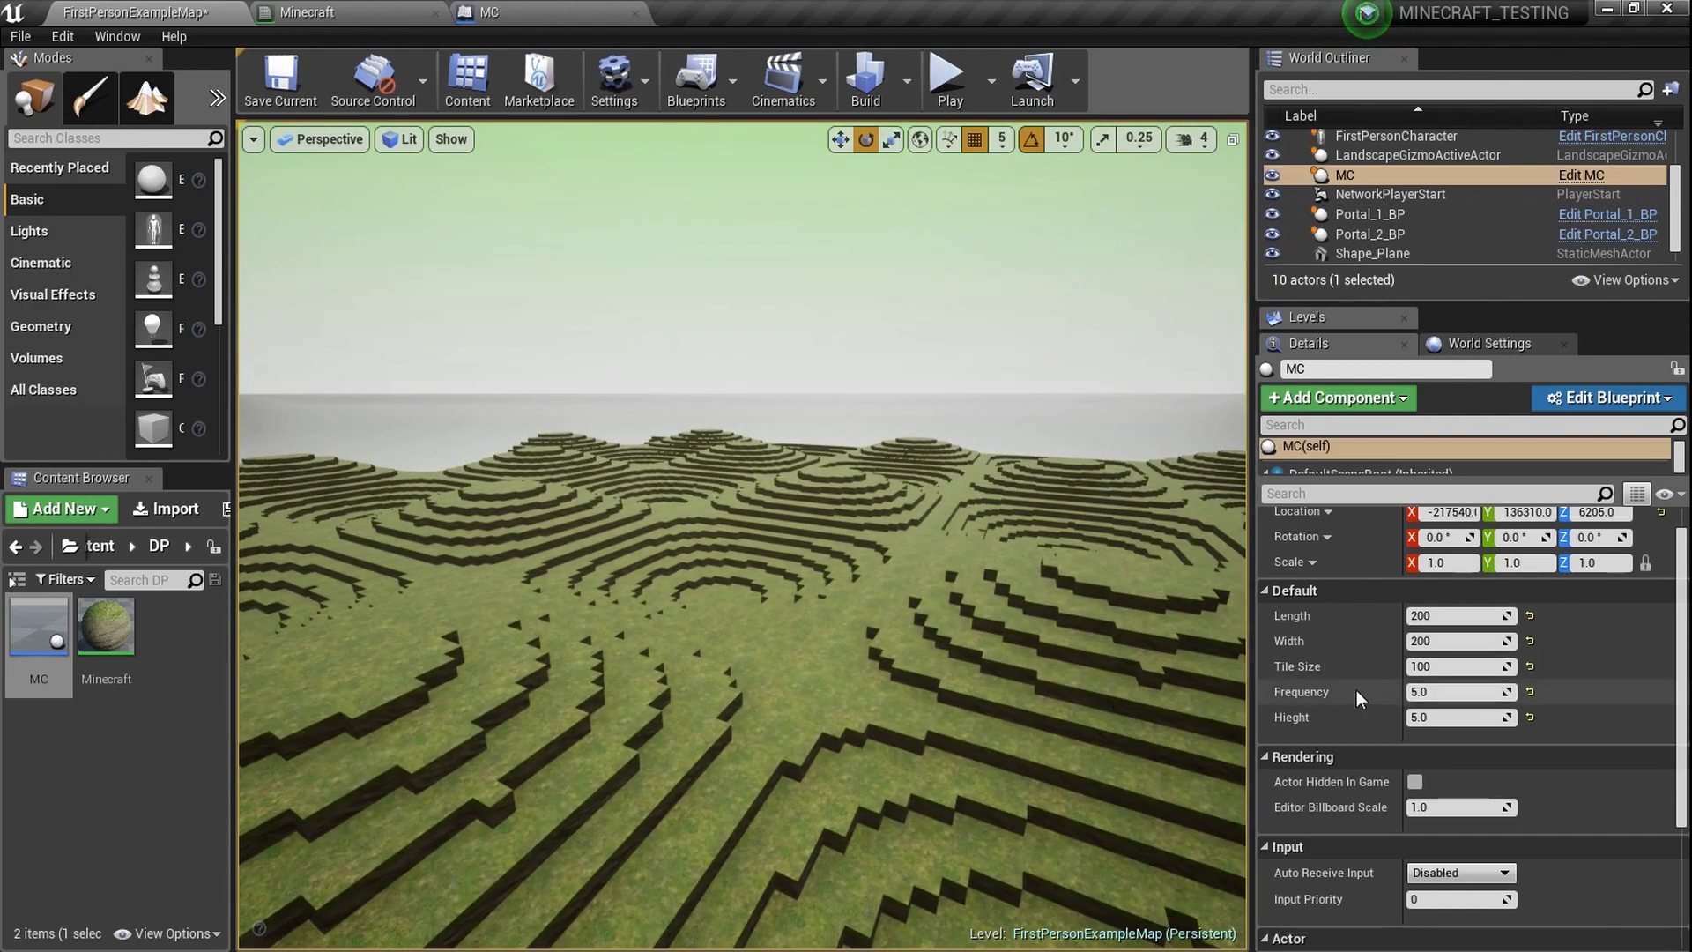
{"action": "key", "text": "w"}
{"action": "right_click_drag", "start_coordinate": [914, 693], "coordinate": [1216, 648]}
{"action": "key", "text": "w"}
{"action": "key", "text": "w"}
{"action": "key", "text": "w"}
{"action": "key", "text": "s"}
{"action": "right_click_drag", "start_coordinate": [583, 672], "coordinate": [583, 673]}
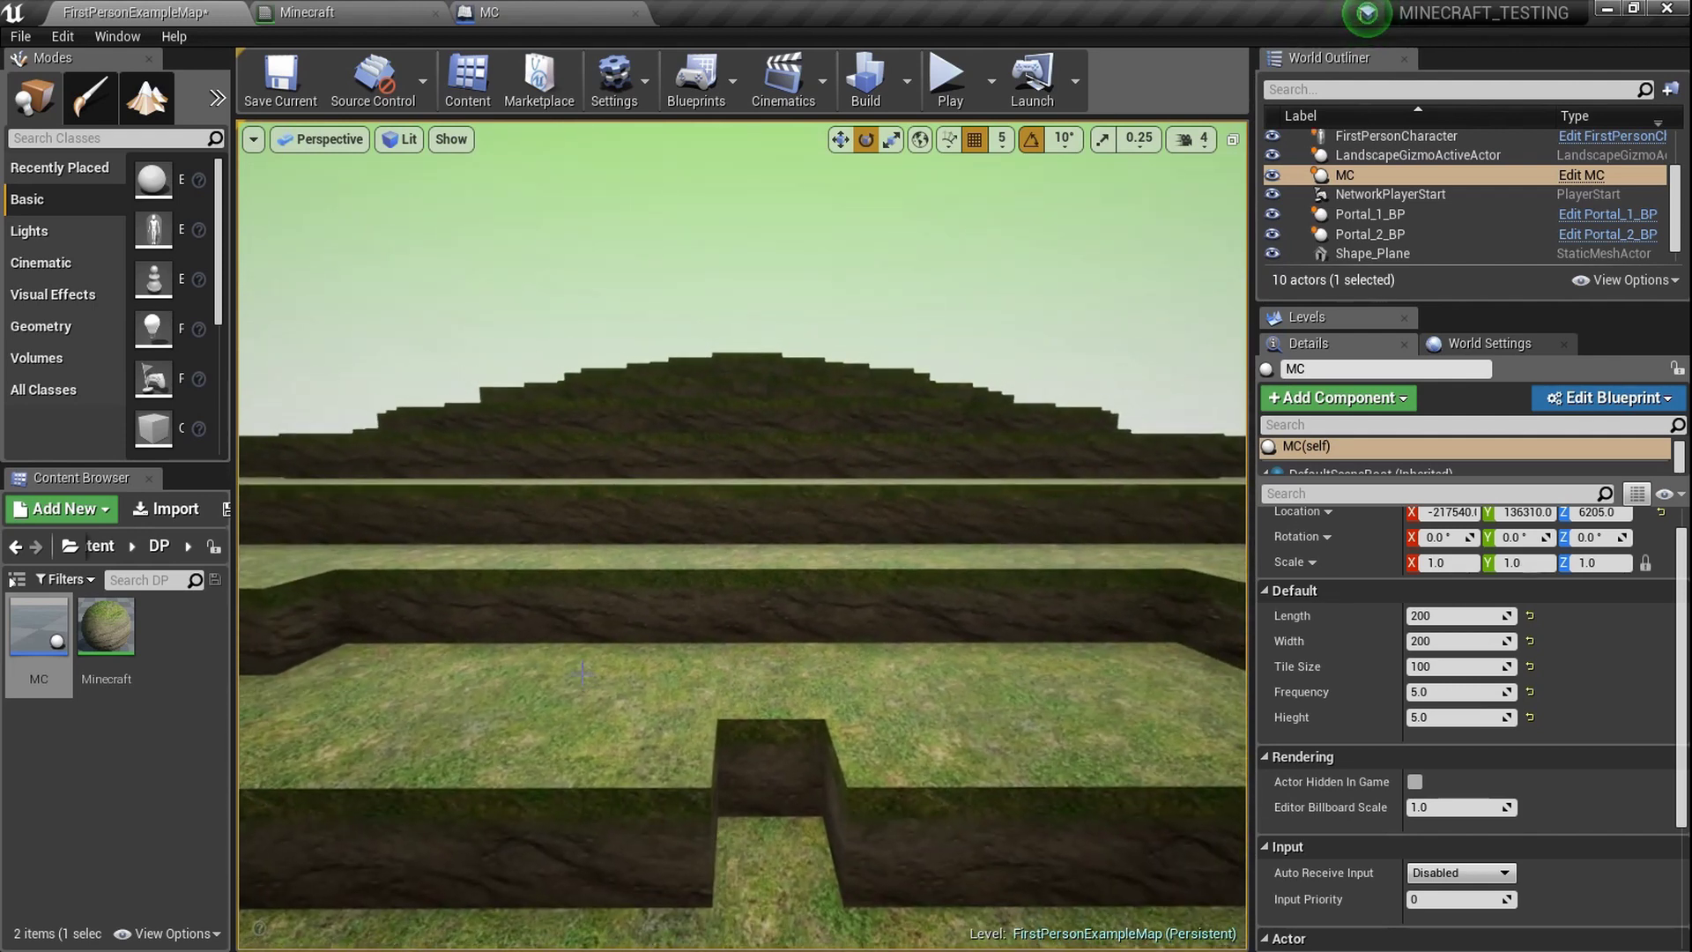
In the Minecraft material, disconnect the diffuse Add node's output from the two lower Texture Samples.
{"action": "left_click", "coordinate": [379, 9]}
{"action": "scroll", "coordinate": [704, 400], "scroll_direction": "down", "scroll_amount": 3}
{"action": "scroll", "coordinate": [806, 521], "scroll_direction": "up", "scroll_amount": 2}
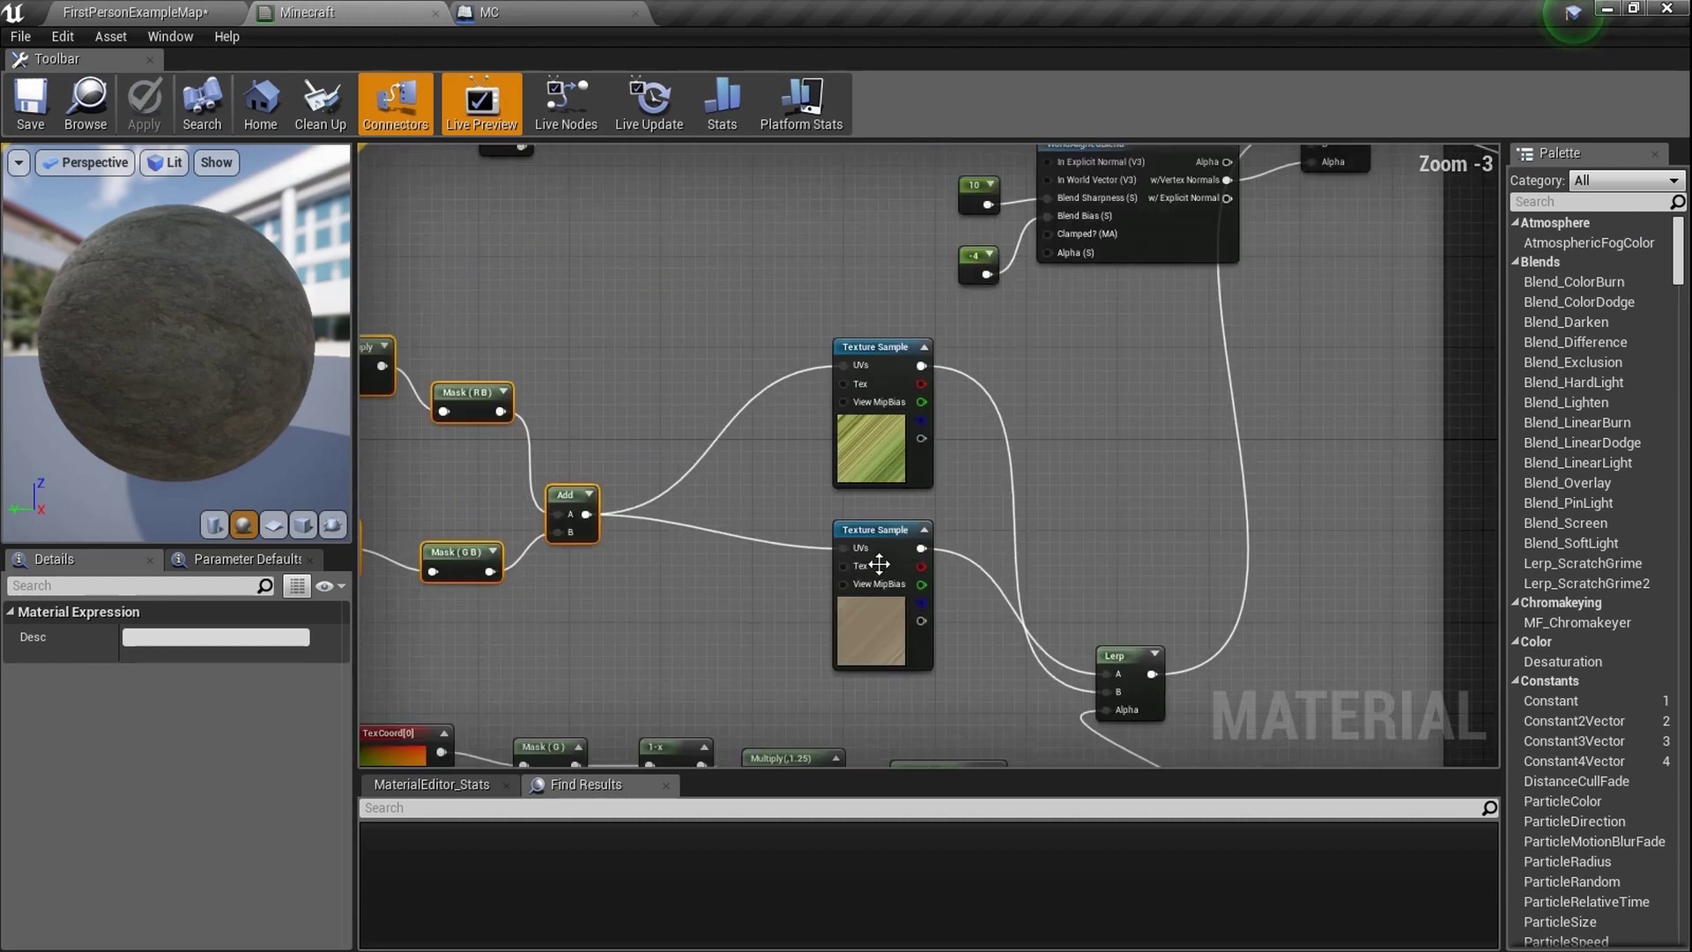
{"action": "left_click", "coordinate": [587, 514], "text": "alt"}
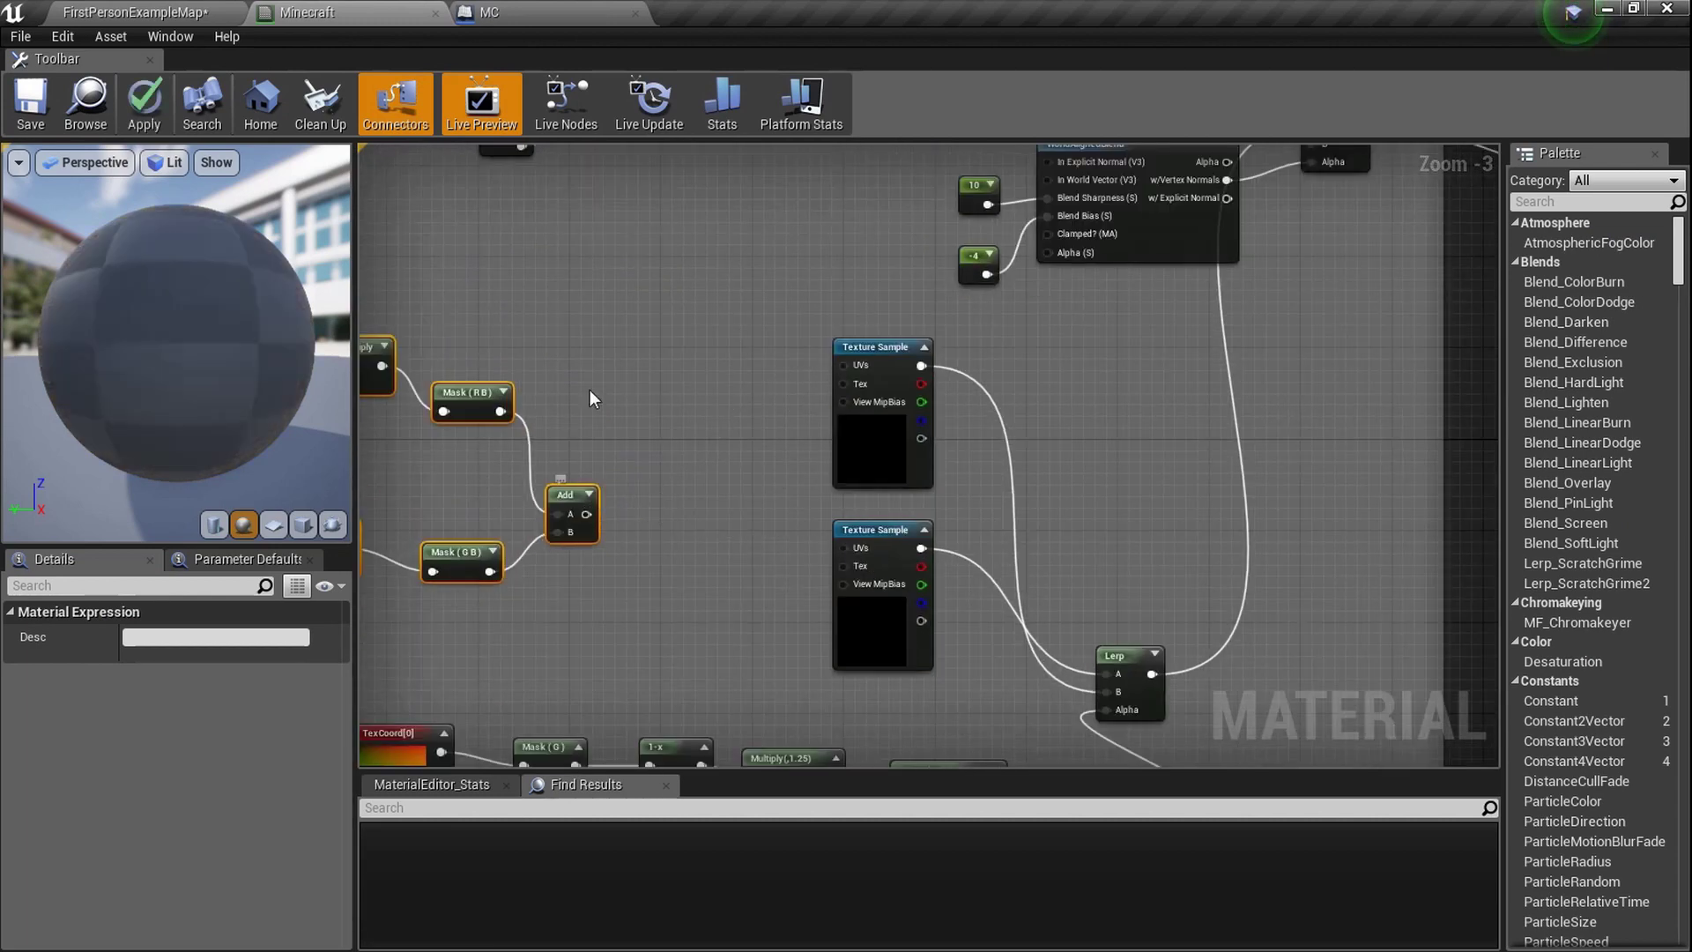
Disconnect the diffuse Mask (R G) output from the top Texture Sample's UVs.
{"action": "right_click_drag", "start_coordinate": [617, 214], "coordinate": [648, 533]}
{"action": "left_click", "coordinate": [783, 357]}
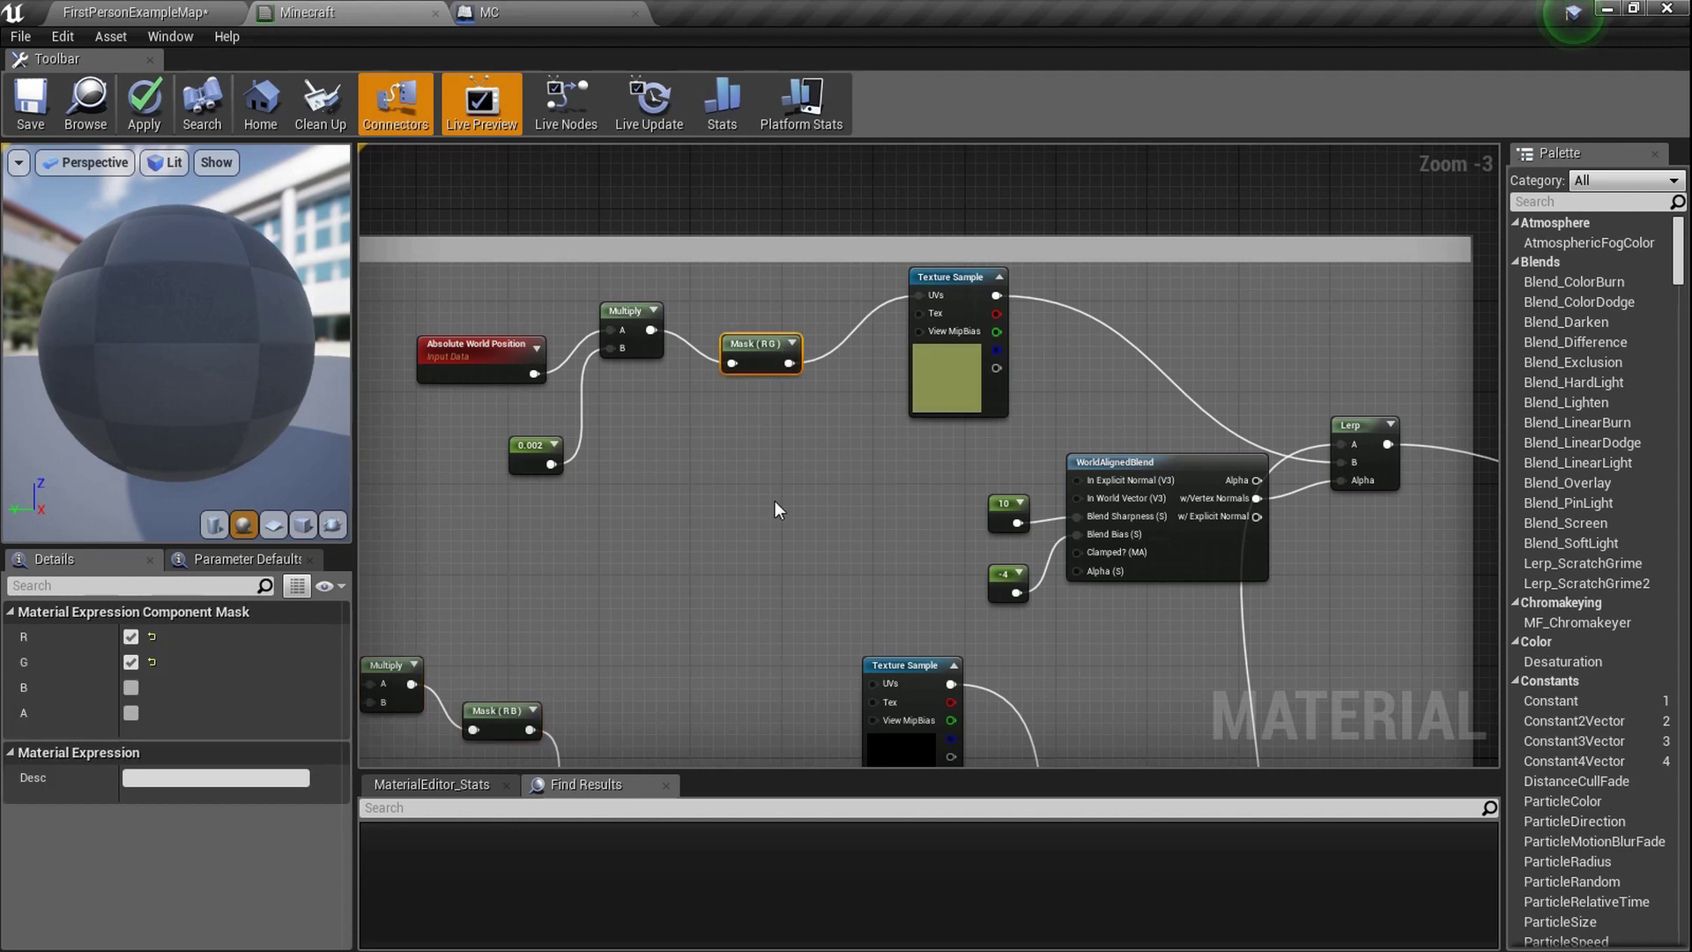
{"action": "scroll", "coordinate": [742, 553], "scroll_direction": "down", "scroll_amount": 3}
{"action": "scroll", "coordinate": [781, 374], "scroll_direction": "up", "scroll_amount": 6}
{"action": "left_click", "coordinate": [820, 322], "text": "alt"}
Disconnect the Normal section's Mask (R G) and Add outputs from their Texture Samples and save the material.
{"action": "scroll", "coordinate": [774, 475], "scroll_direction": "down", "scroll_amount": 5}
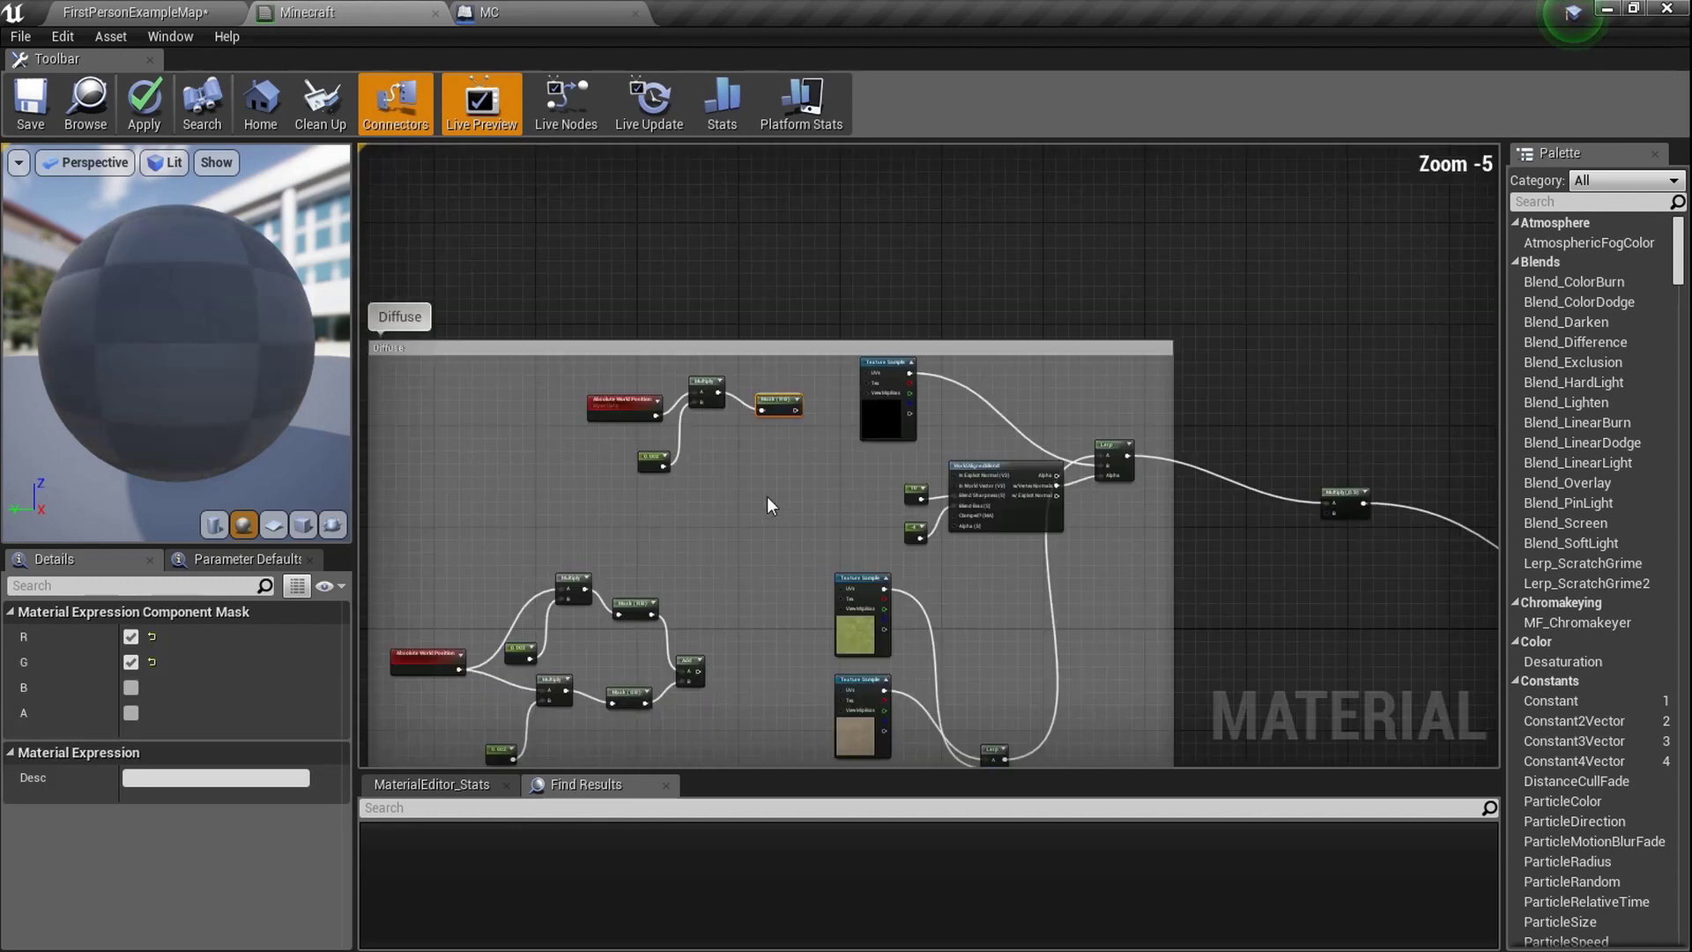
{"action": "right_click_drag", "start_coordinate": [767, 495], "coordinate": [755, 219]}
{"action": "scroll", "coordinate": [755, 457], "scroll_direction": "up", "scroll_amount": 3}
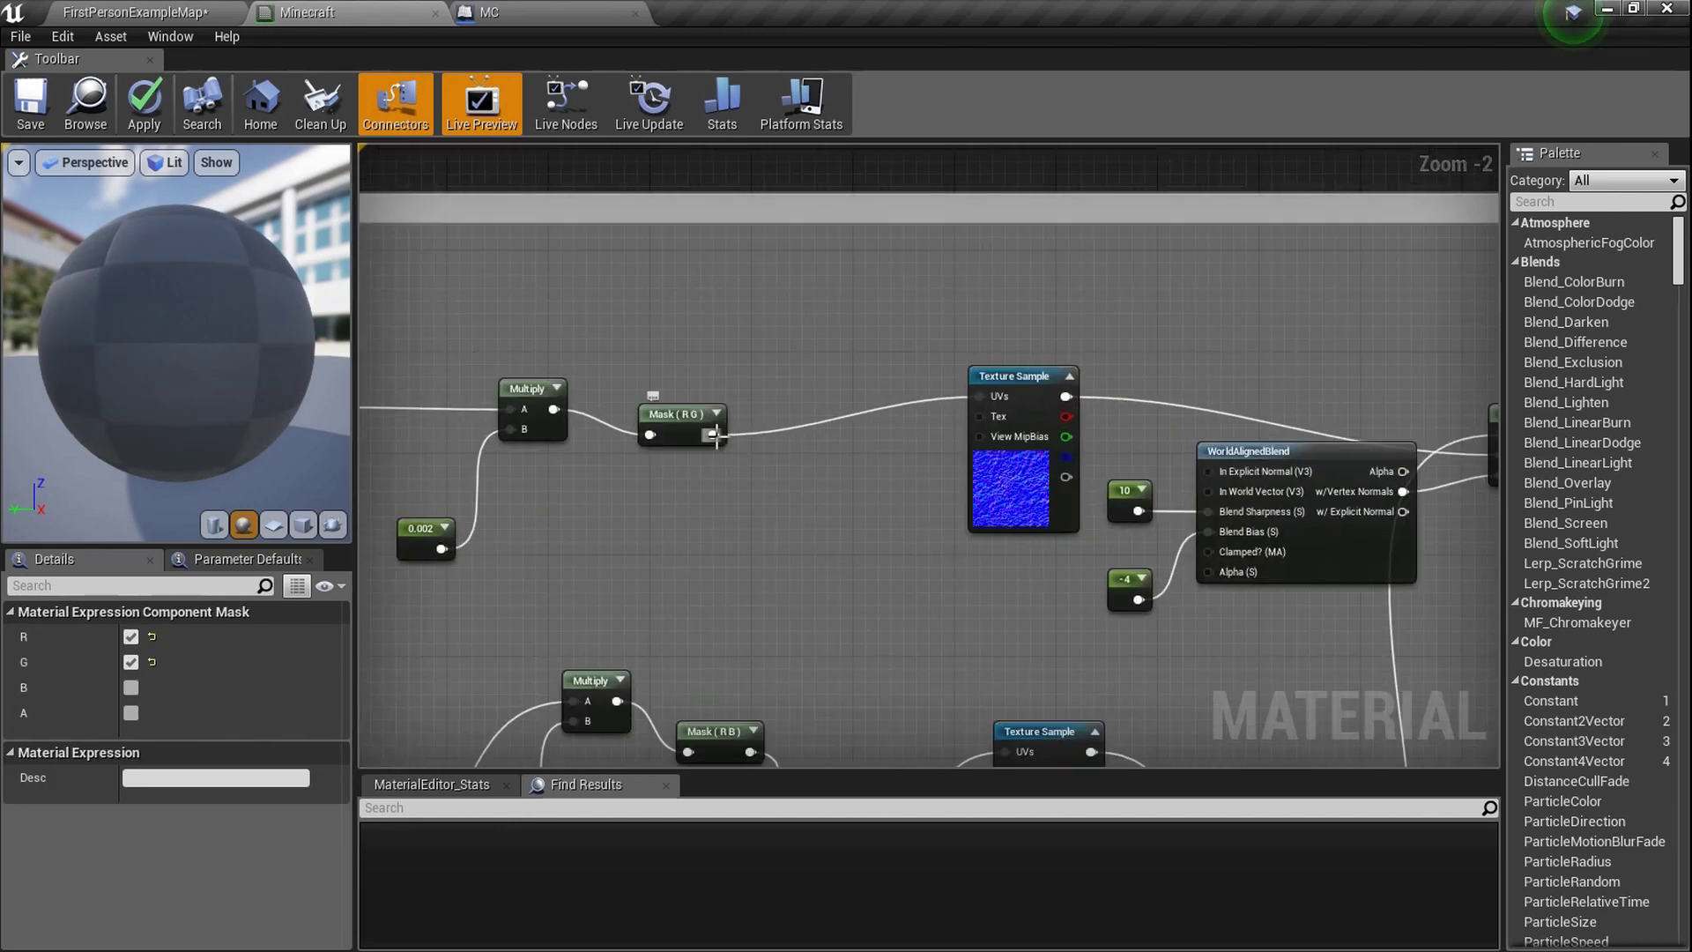
{"action": "left_click", "coordinate": [712, 435], "text": "alt"}
{"action": "right_click_drag", "start_coordinate": [770, 564], "coordinate": [779, 346]}
{"action": "left_click", "coordinate": [854, 644], "text": "alt"}
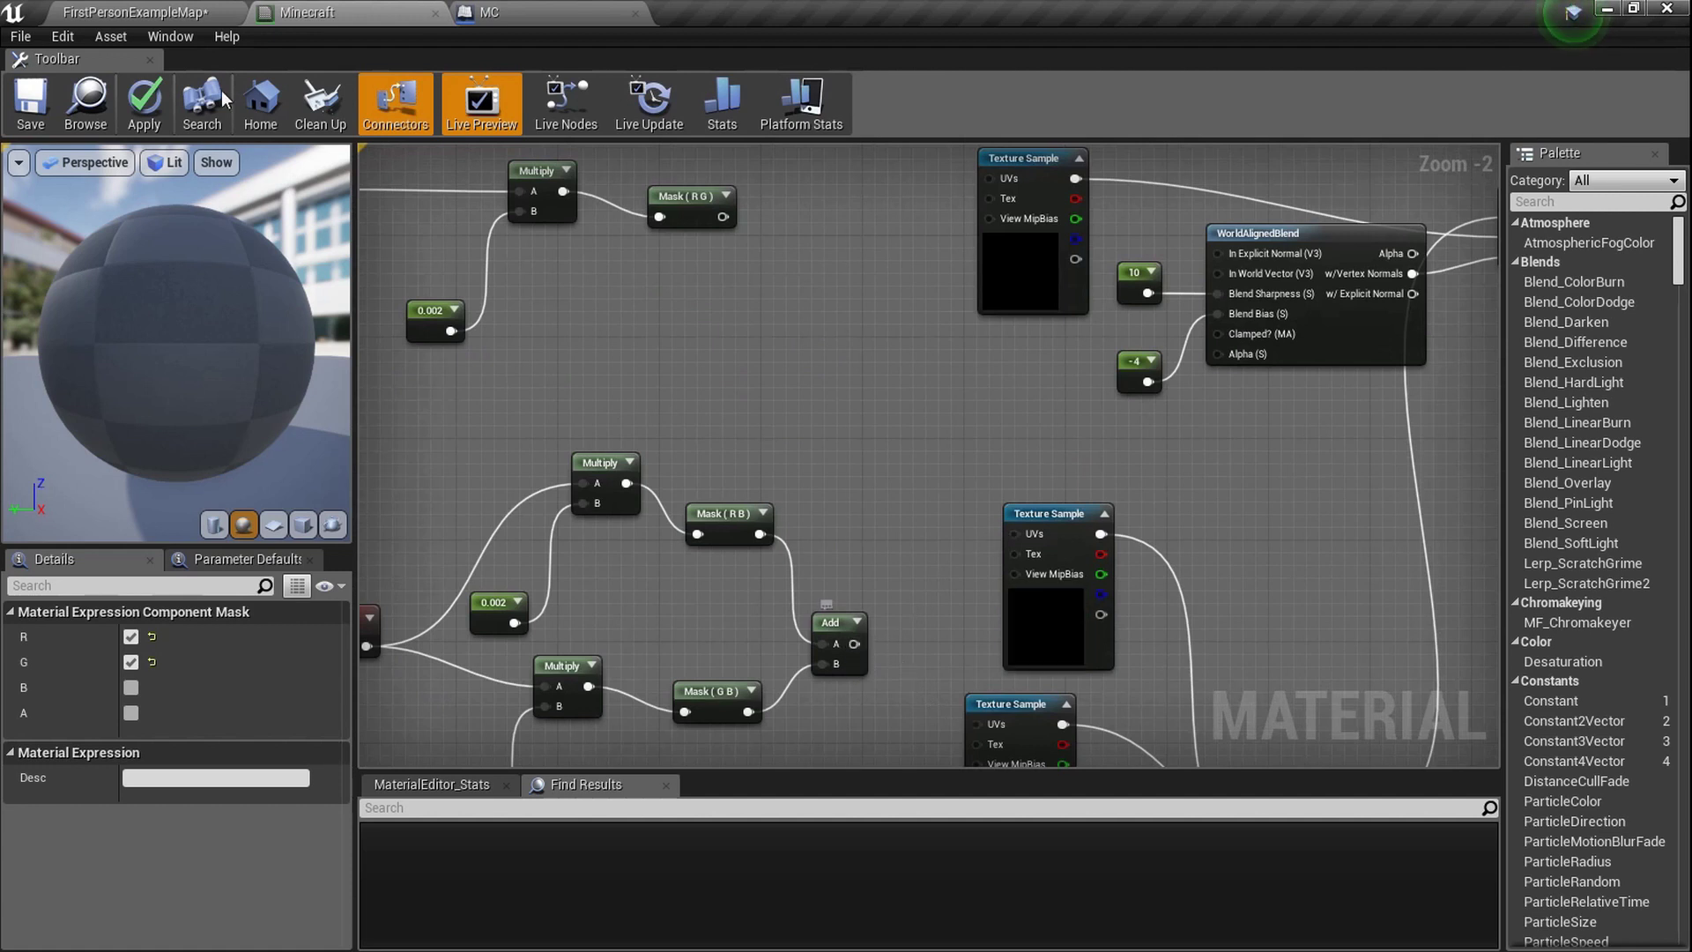
{"action": "left_click", "coordinate": [27, 129]}
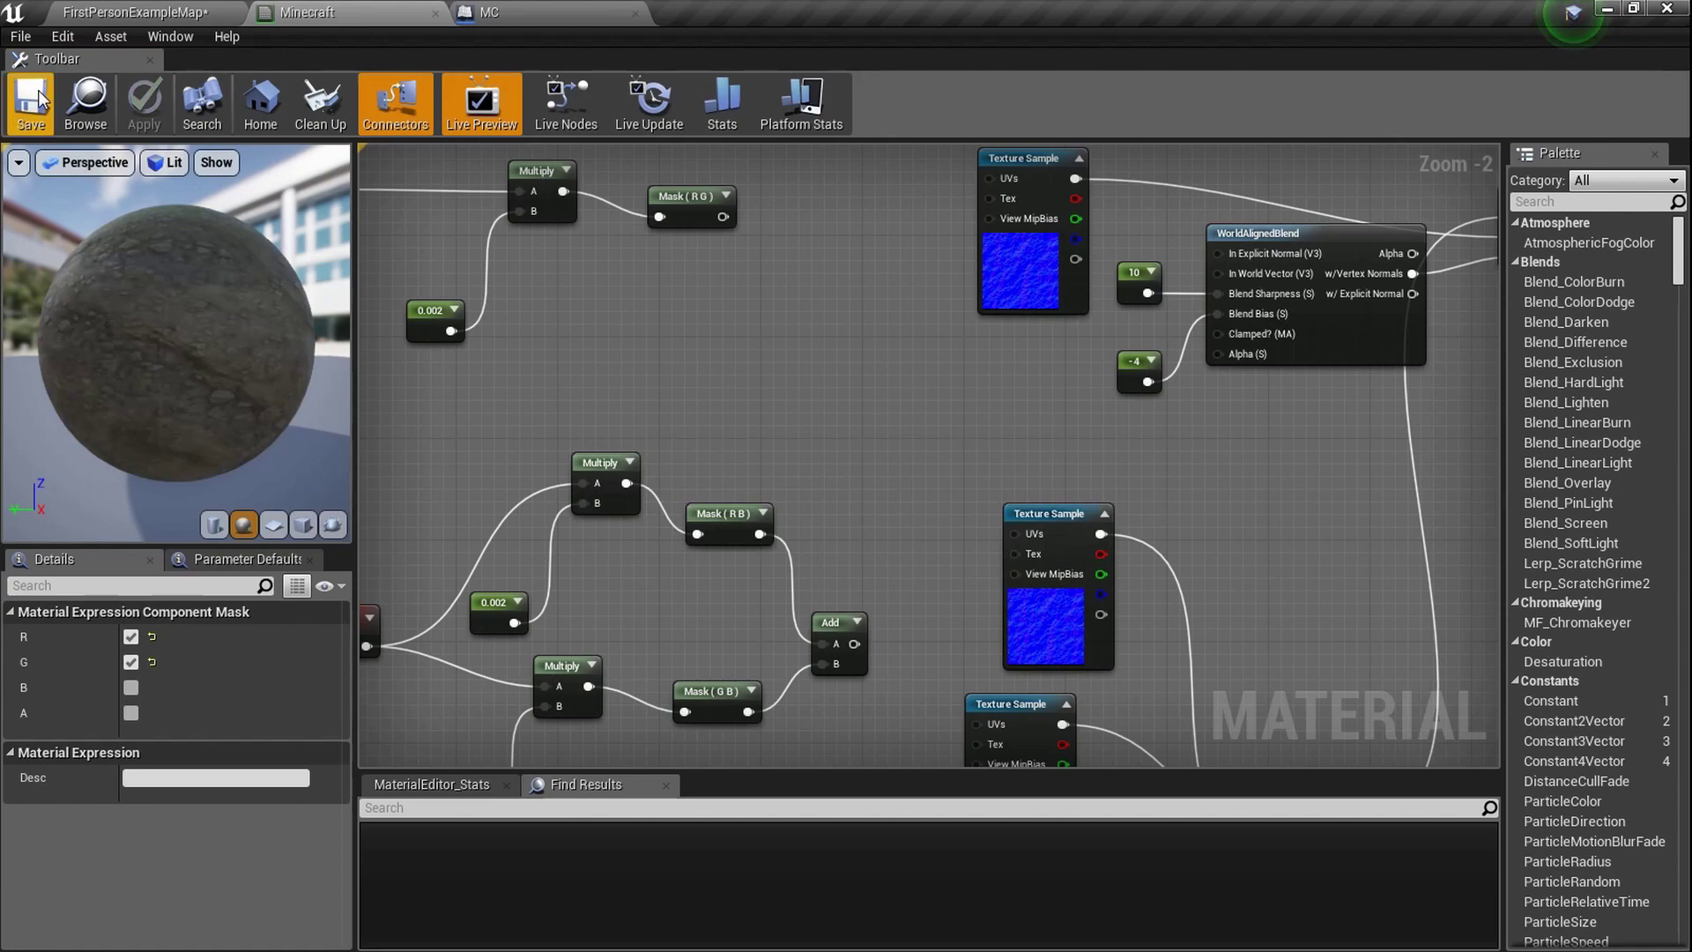
Examine the terrain blocks in the level with the world-position UVs disconnected.
{"action": "left_click", "coordinate": [181, 17]}
{"action": "key", "text": "w"}
{"action": "right_click_drag", "start_coordinate": [847, 555], "coordinate": [882, 542]}
{"action": "key", "text": "w"}
{"action": "right_click_drag", "start_coordinate": [767, 589], "coordinate": [720, 564]}
{"action": "key", "text": "d"}
{"action": "key", "text": "w"}
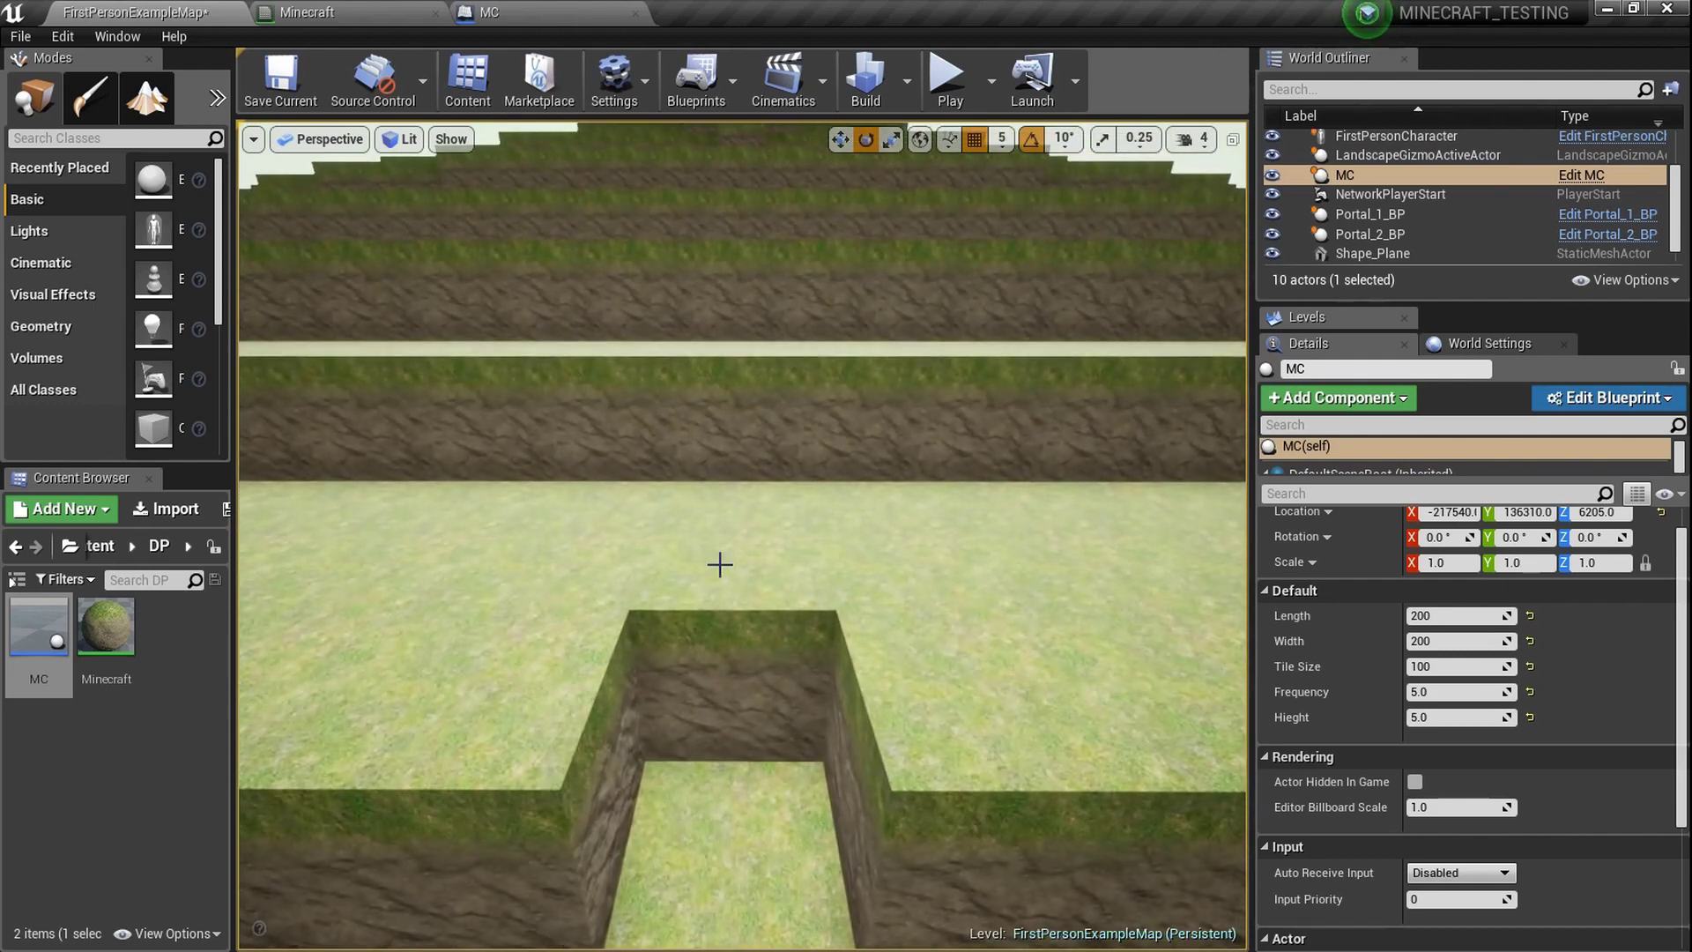
In the Normal section, reconnect Mask (R G) to the top Texture Sample's UVs and Add to the two lower samples' UVs.
{"action": "left_click", "coordinate": [548, 10]}
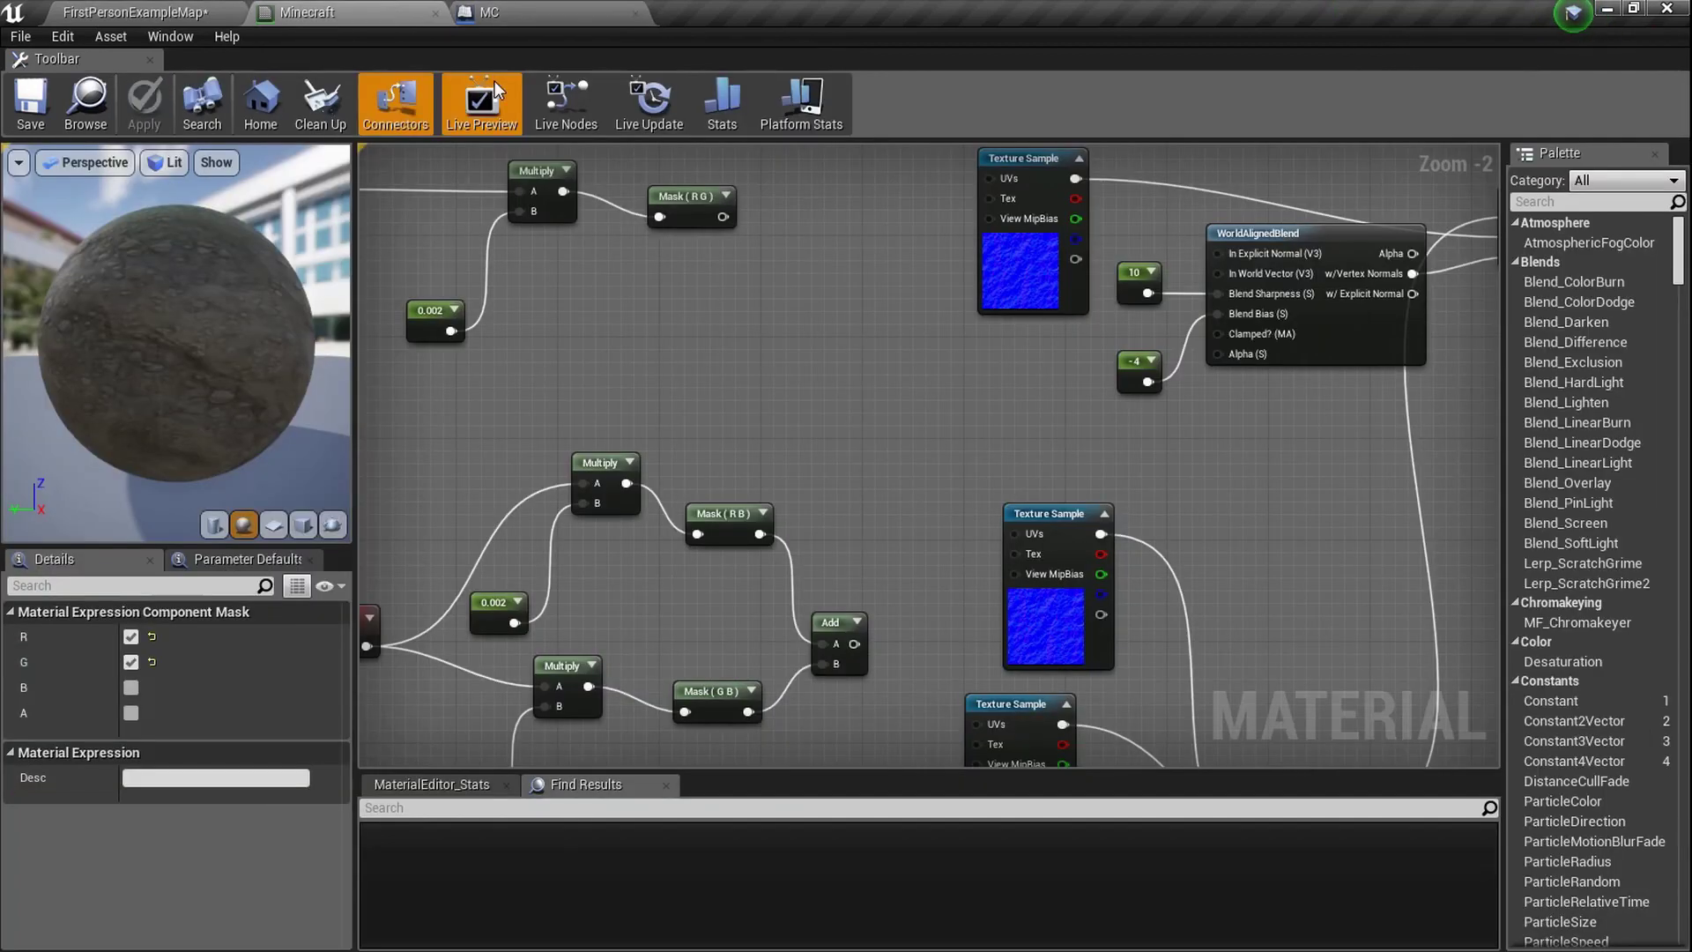
{"action": "scroll", "coordinate": [701, 354], "scroll_direction": "up", "scroll_amount": 4}
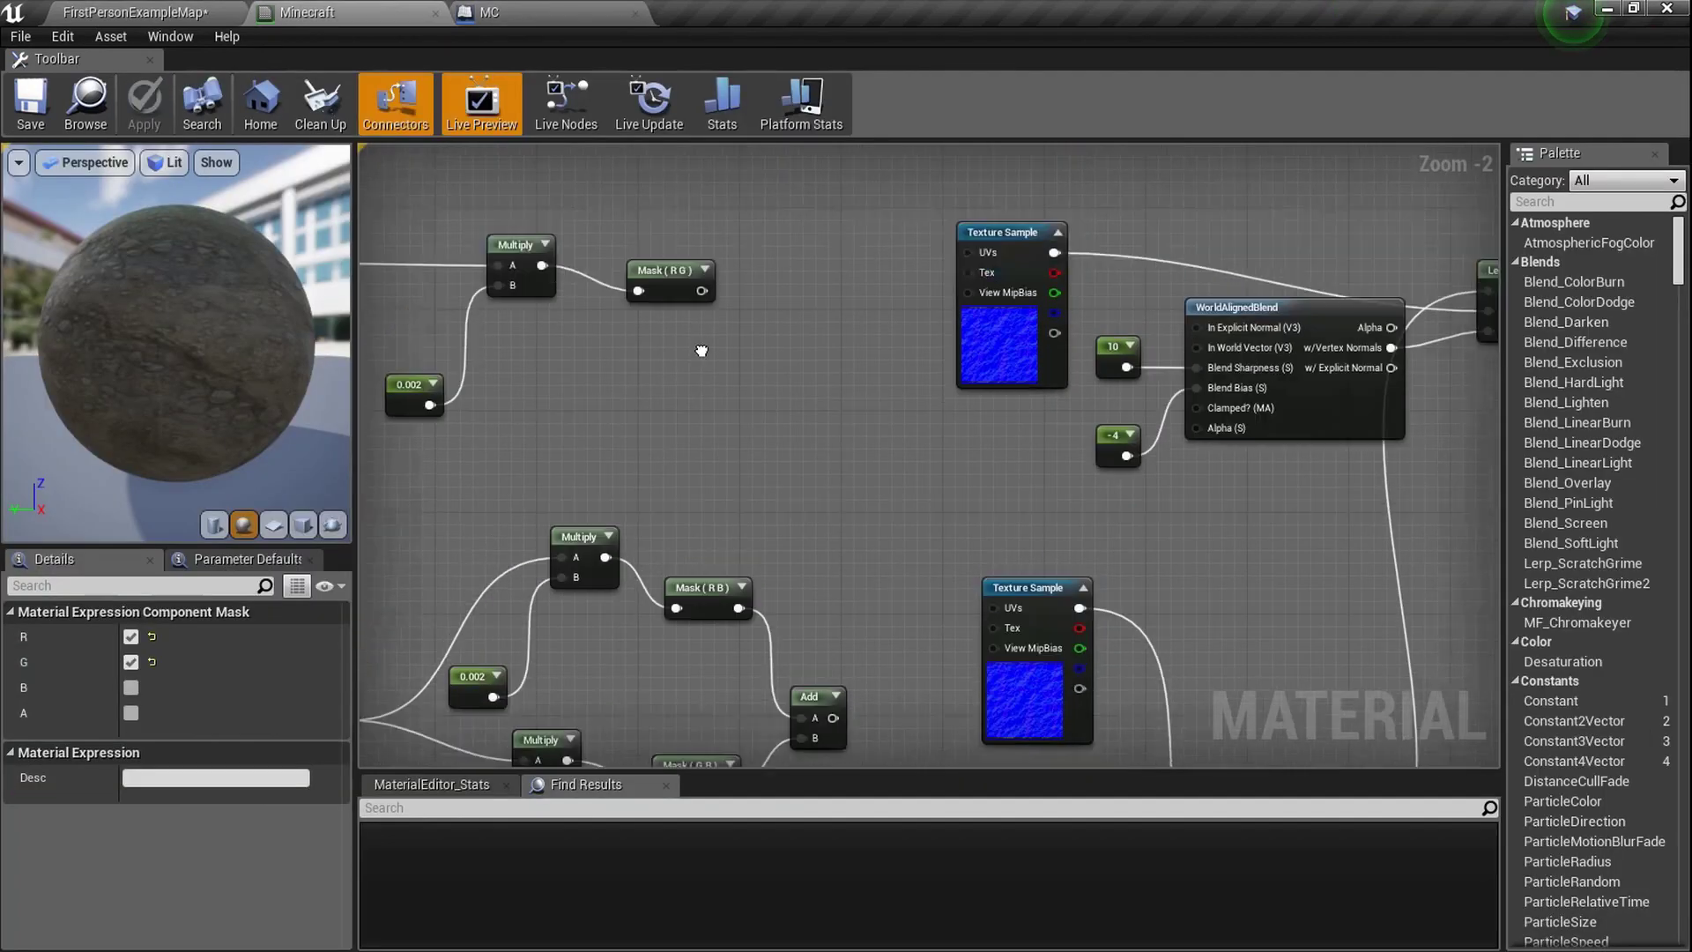
{"action": "left_click_drag", "start_coordinate": [701, 354], "coordinate": [1058, 312]}
{"action": "right_click_drag", "start_coordinate": [938, 516], "coordinate": [912, 145]}
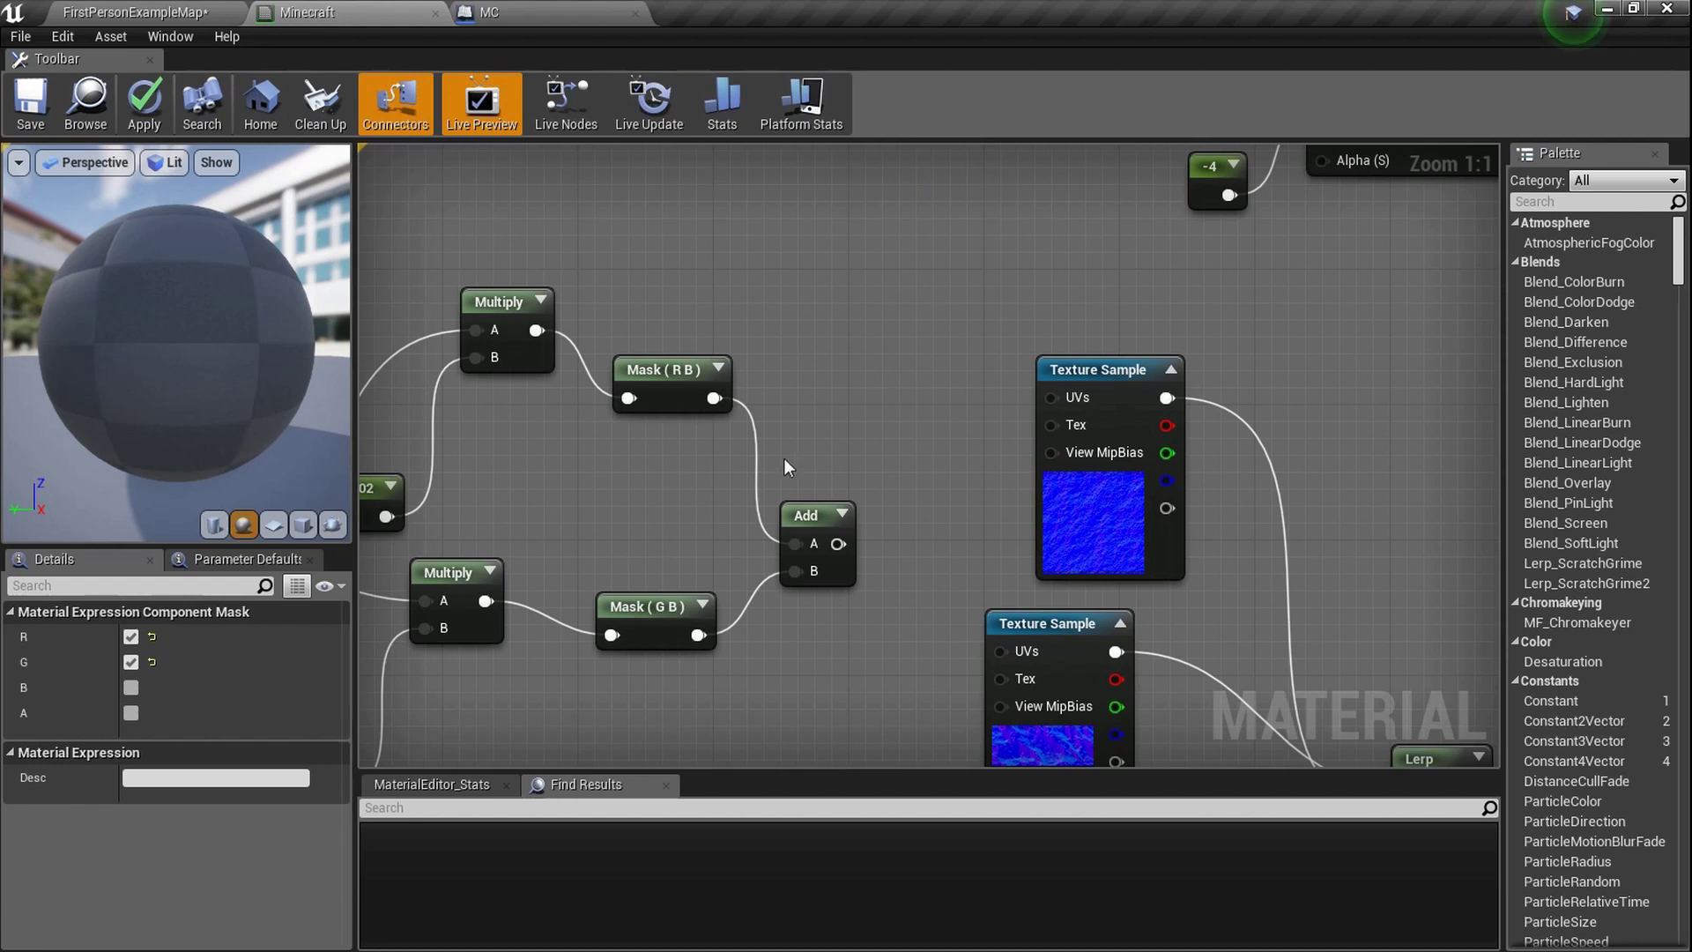
{"action": "left_click_drag", "start_coordinate": [838, 544], "coordinate": [1051, 397]}
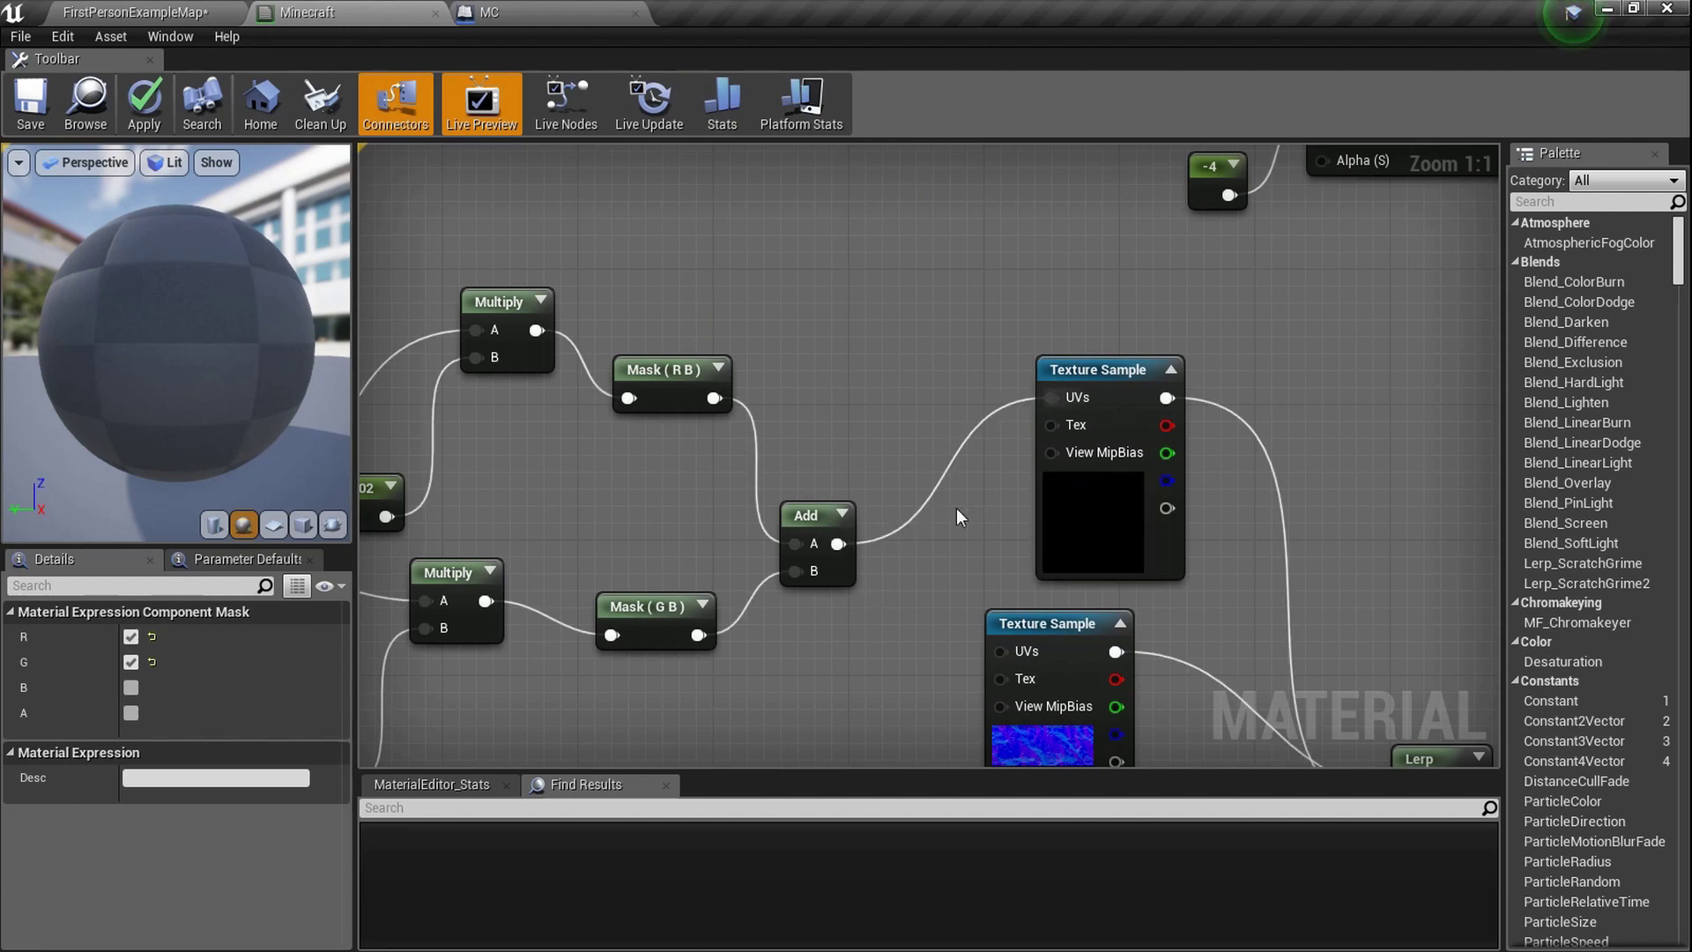
{"action": "left_click_drag", "start_coordinate": [836, 543], "coordinate": [1022, 663]}
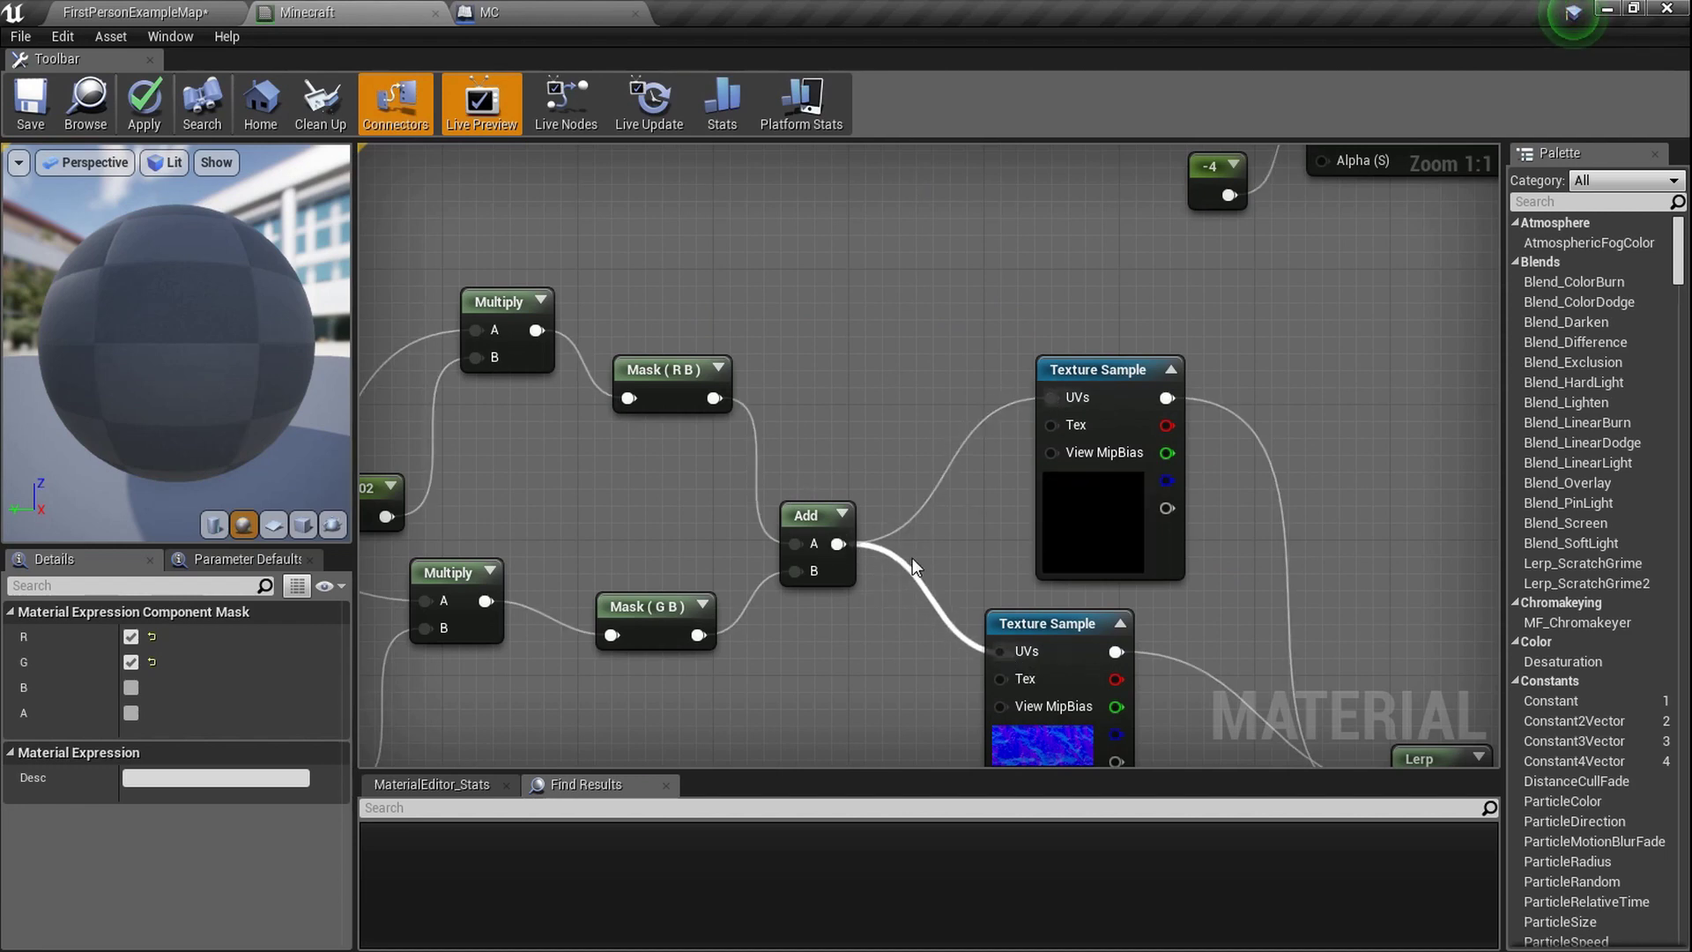
Reconnect the diffuse Mask (R G) output to the top diffuse Texture Sample's UVs.
{"action": "scroll", "coordinate": [825, 546], "scroll_direction": "down", "scroll_amount": 5}
{"action": "right_click_drag", "start_coordinate": [812, 491], "coordinate": [843, 919]}
{"action": "right_click_drag", "start_coordinate": [794, 464], "coordinate": [744, 701]}
{"action": "right_click_drag", "start_coordinate": [721, 307], "coordinate": [747, 420]}
{"action": "scroll", "coordinate": [747, 419], "scroll_direction": "up", "scroll_amount": 5}
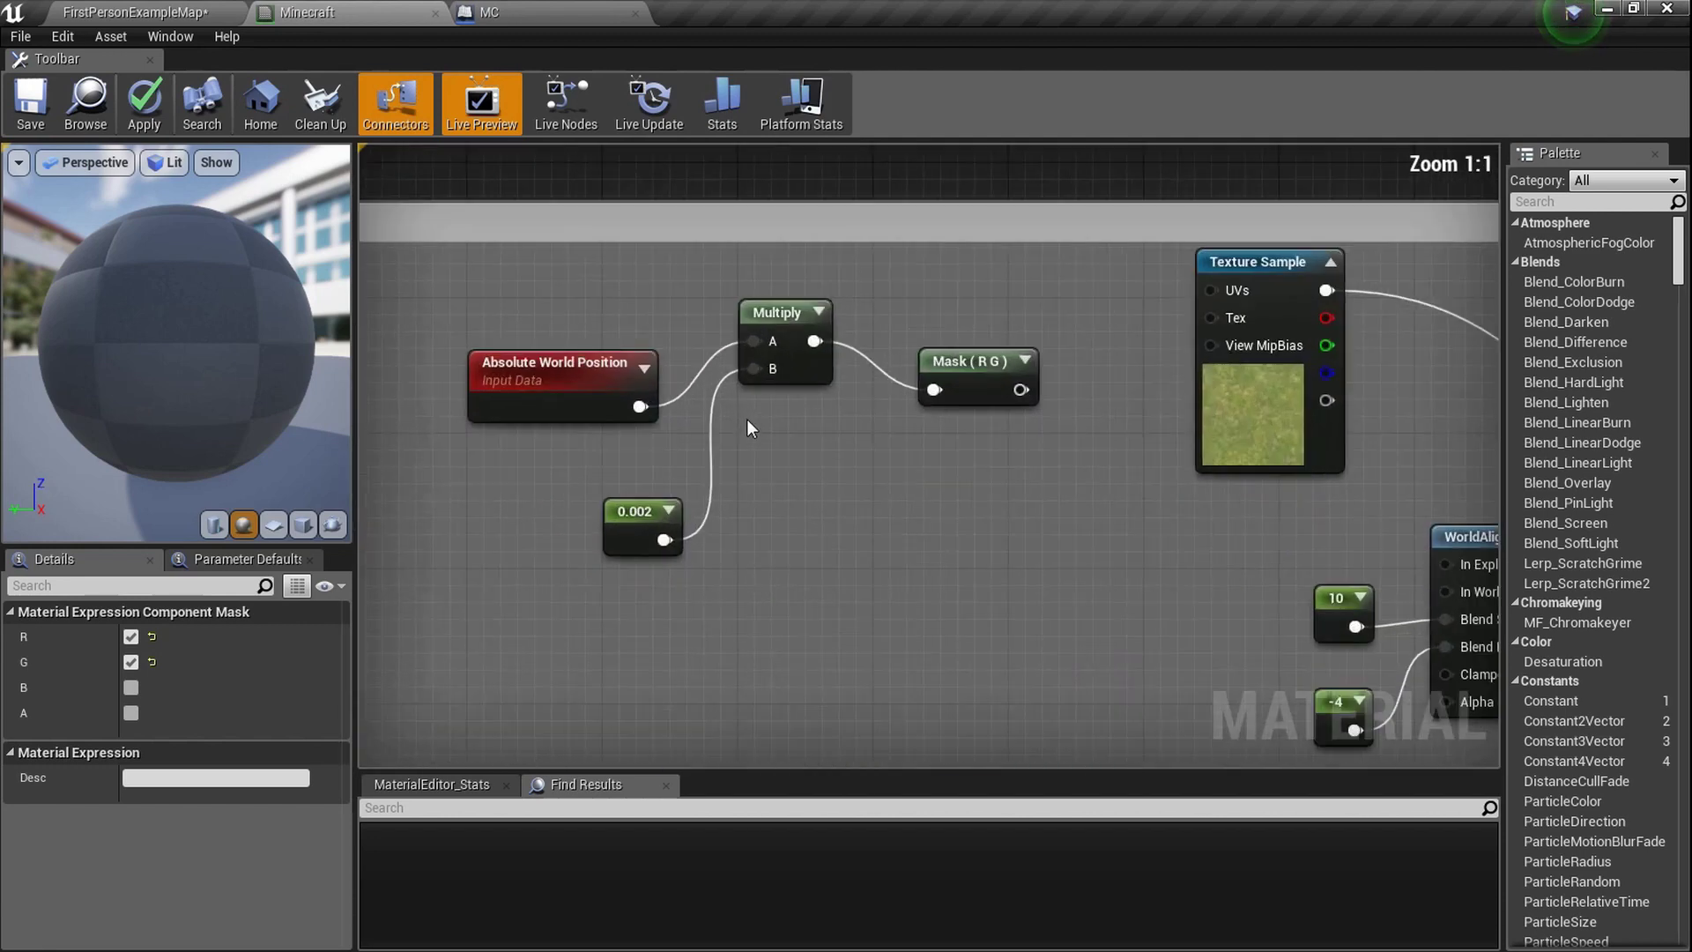
{"action": "right_click_drag", "start_coordinate": [961, 391], "coordinate": [777, 405]}
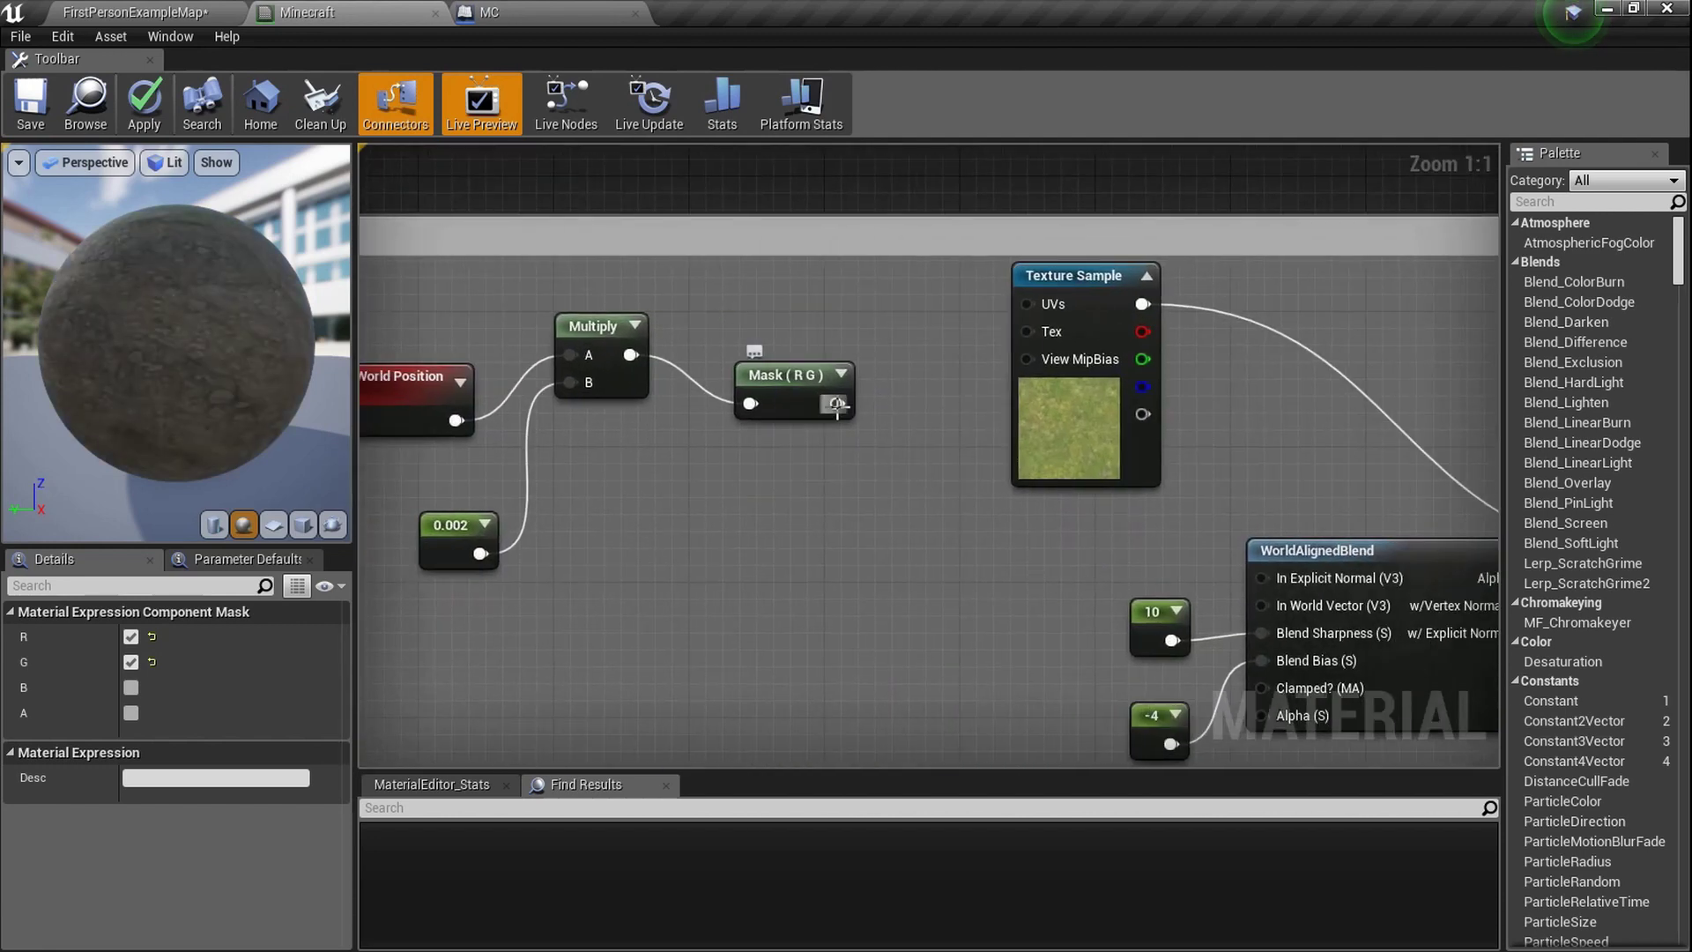
{"action": "left_click_drag", "start_coordinate": [836, 404], "coordinate": [1028, 304]}
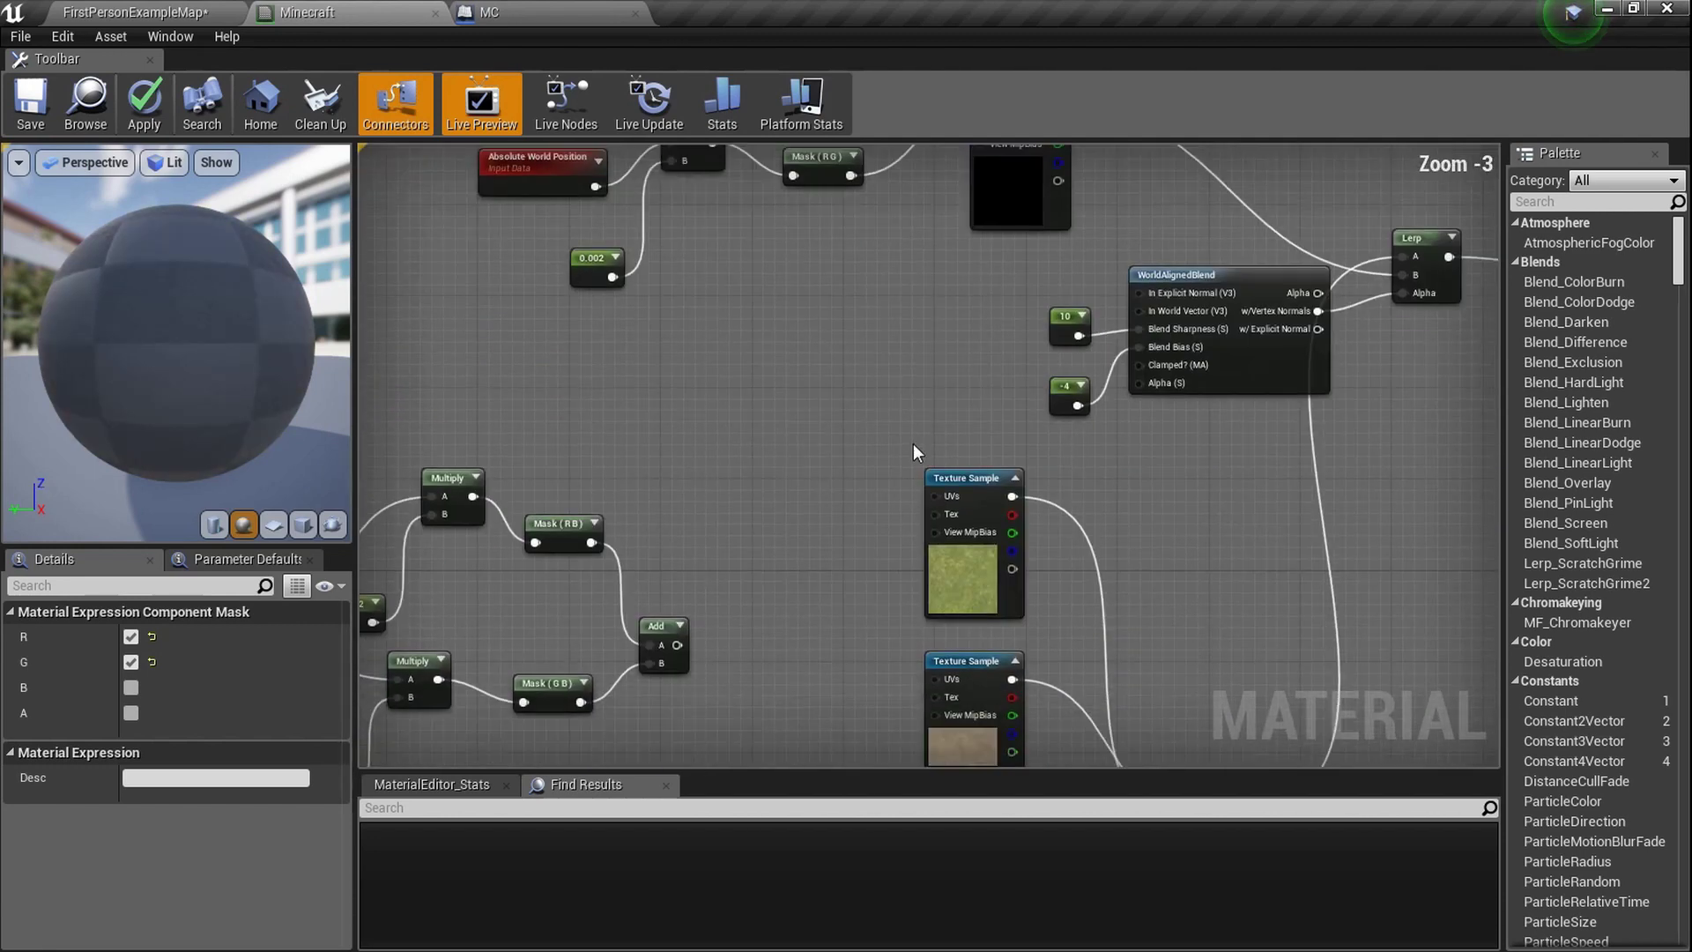
Reconnect the diffuse Add output to the UVs of the two lower Texture Samples and save the material.
{"action": "right_click_drag", "start_coordinate": [642, 628], "coordinate": [642, 513]}
{"action": "scroll", "coordinate": [642, 513], "scroll_direction": "up", "scroll_amount": 2}
{"action": "right_click_drag", "start_coordinate": [546, 572], "coordinate": [644, 577]}
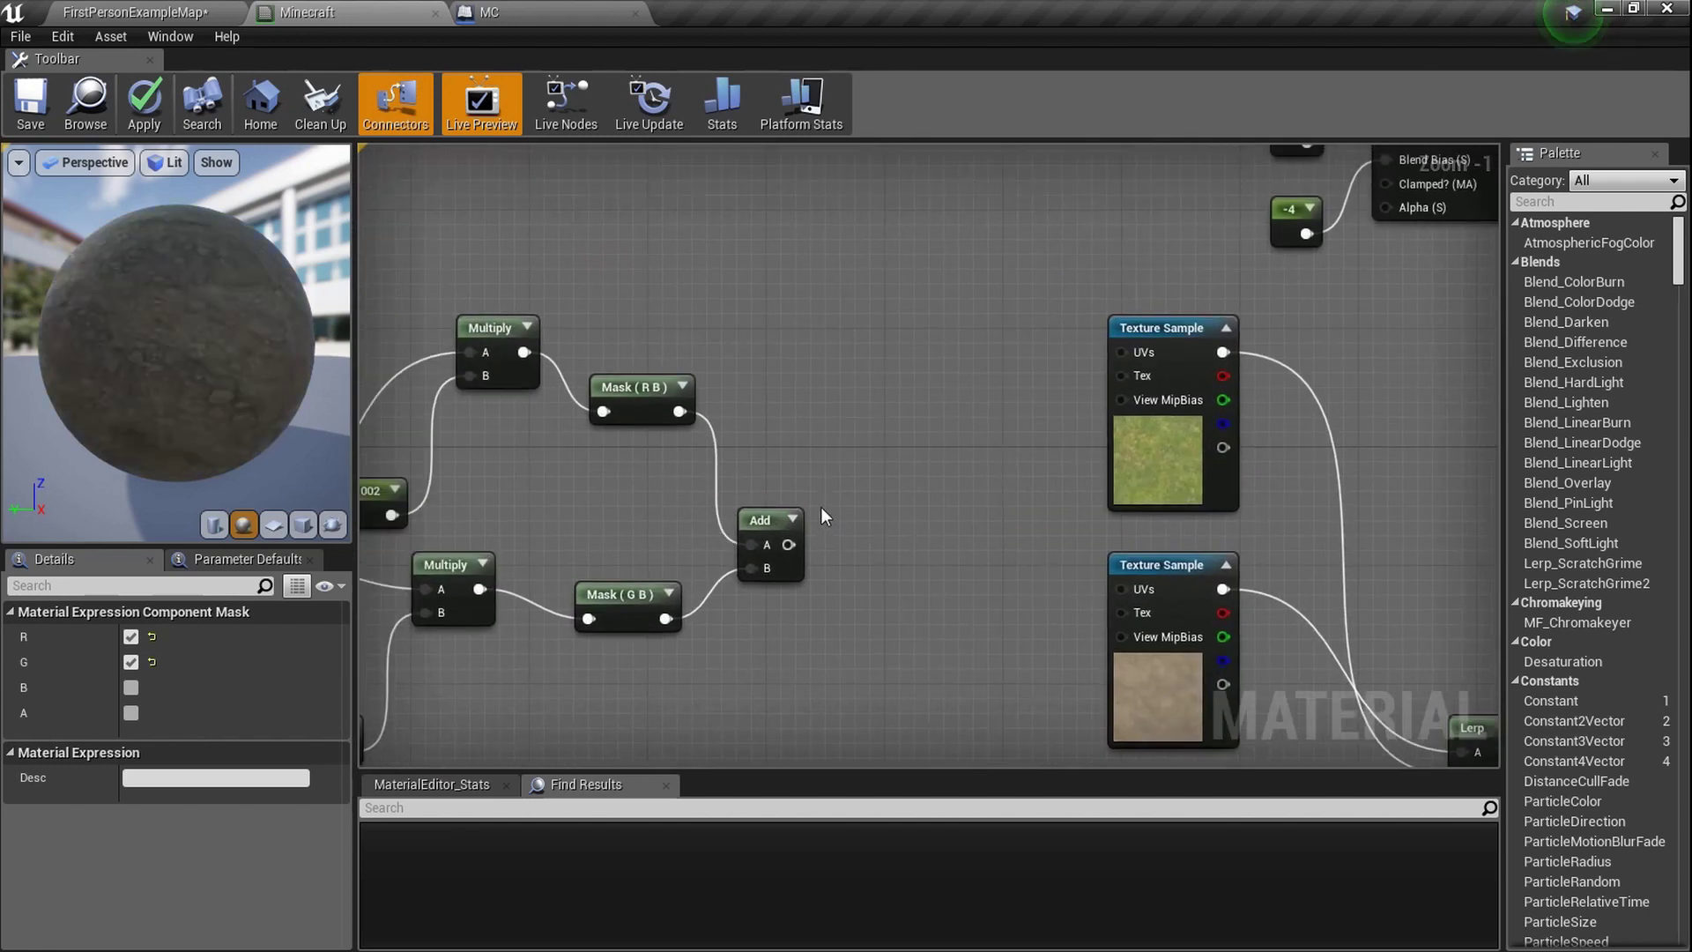
{"action": "mouse_move", "coordinate": [824, 479]}
{"action": "right_mouse_down"}
{"action": "mouse_move", "coordinate": [843, 612]}
{"action": "mouse_move", "coordinate": [833, 489]}
{"action": "right_mouse_up"}
{"action": "right_click_drag", "start_coordinate": [693, 588], "coordinate": [684, 580]}
{"action": "right_click_drag", "start_coordinate": [771, 546], "coordinate": [769, 535]}
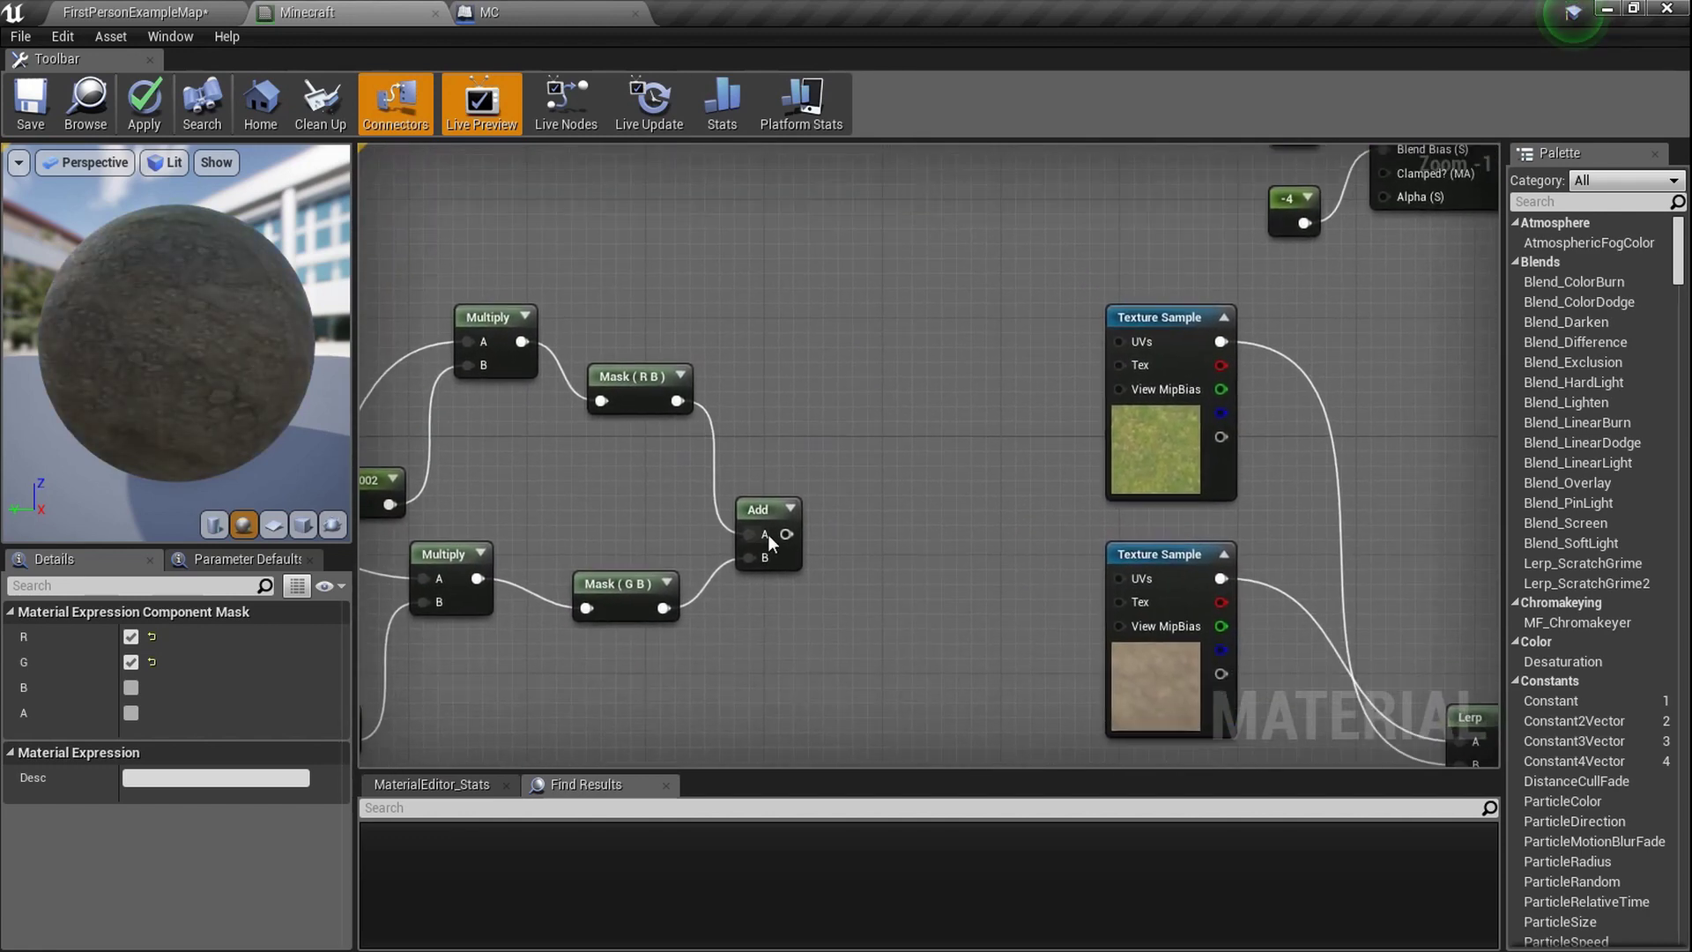
{"action": "left_click_drag", "start_coordinate": [786, 535], "coordinate": [1120, 342]}
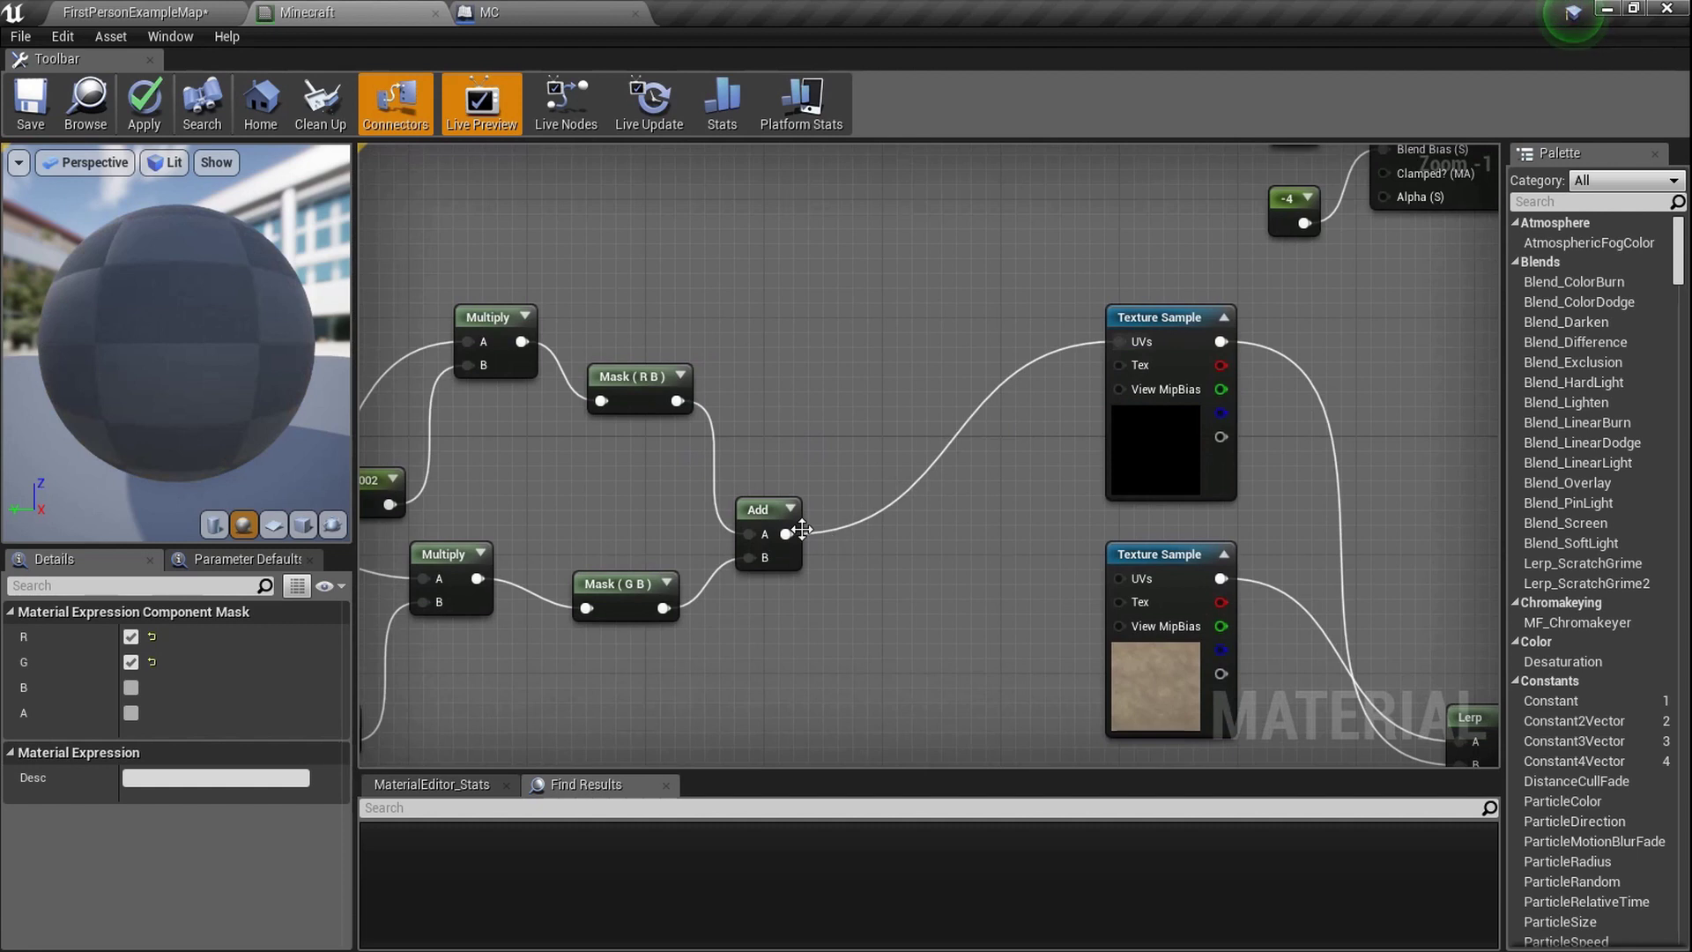
{"action": "left_click_drag", "start_coordinate": [785, 534], "coordinate": [1120, 579]}
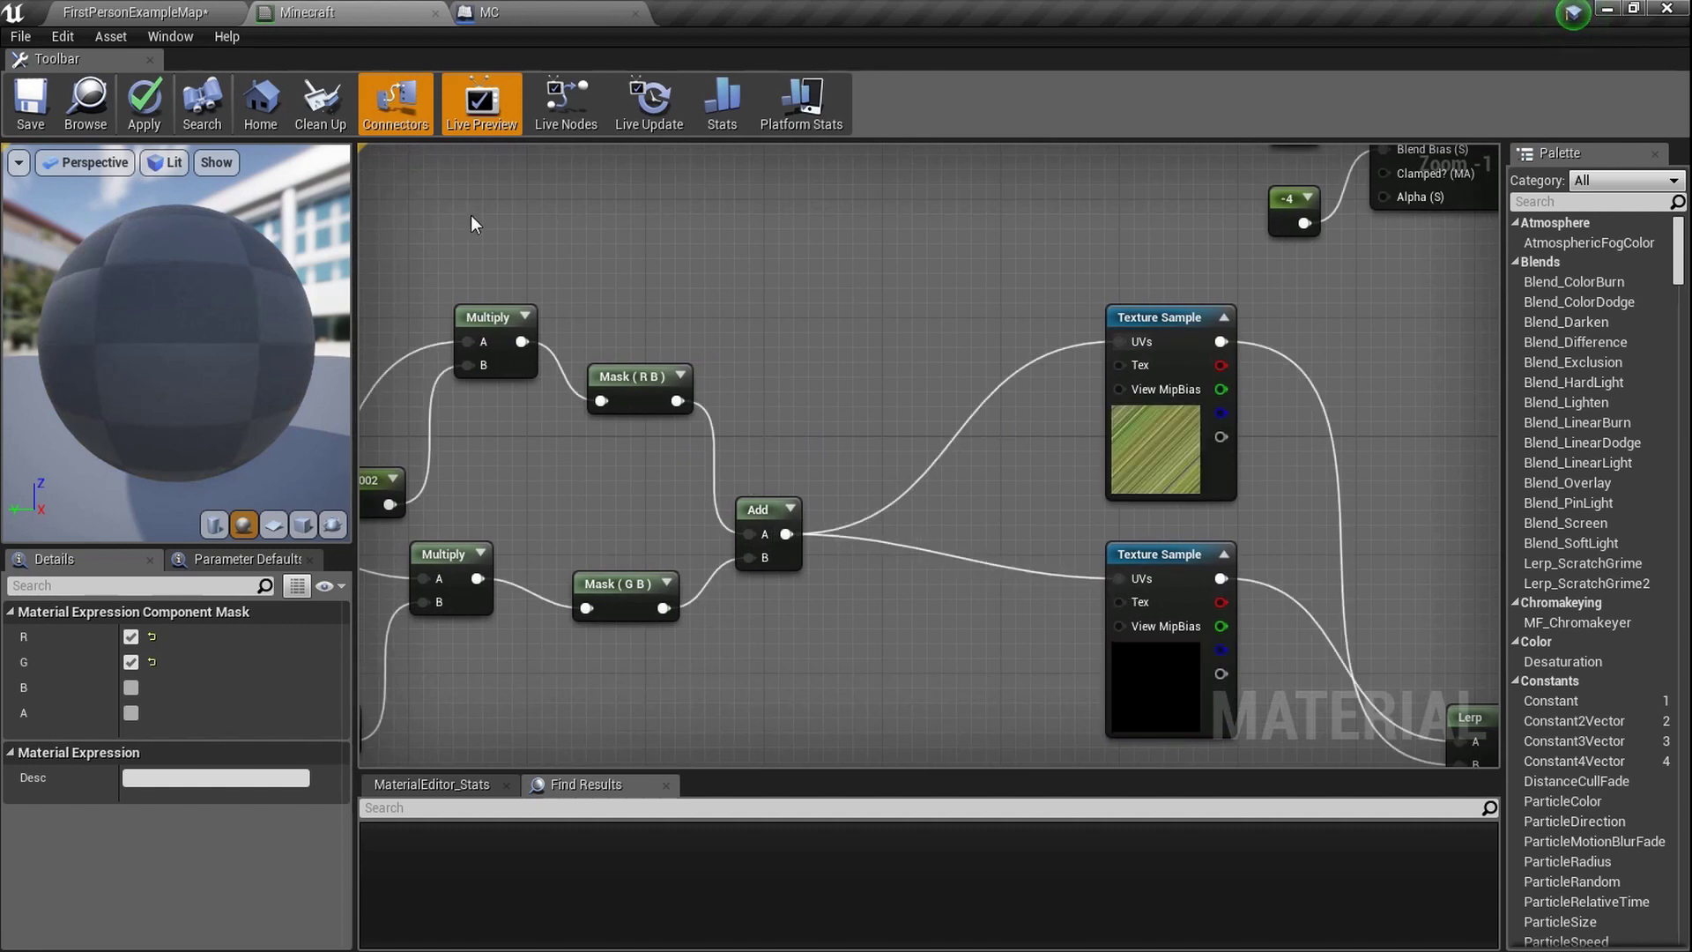
{"action": "left_click", "coordinate": [29, 128]}
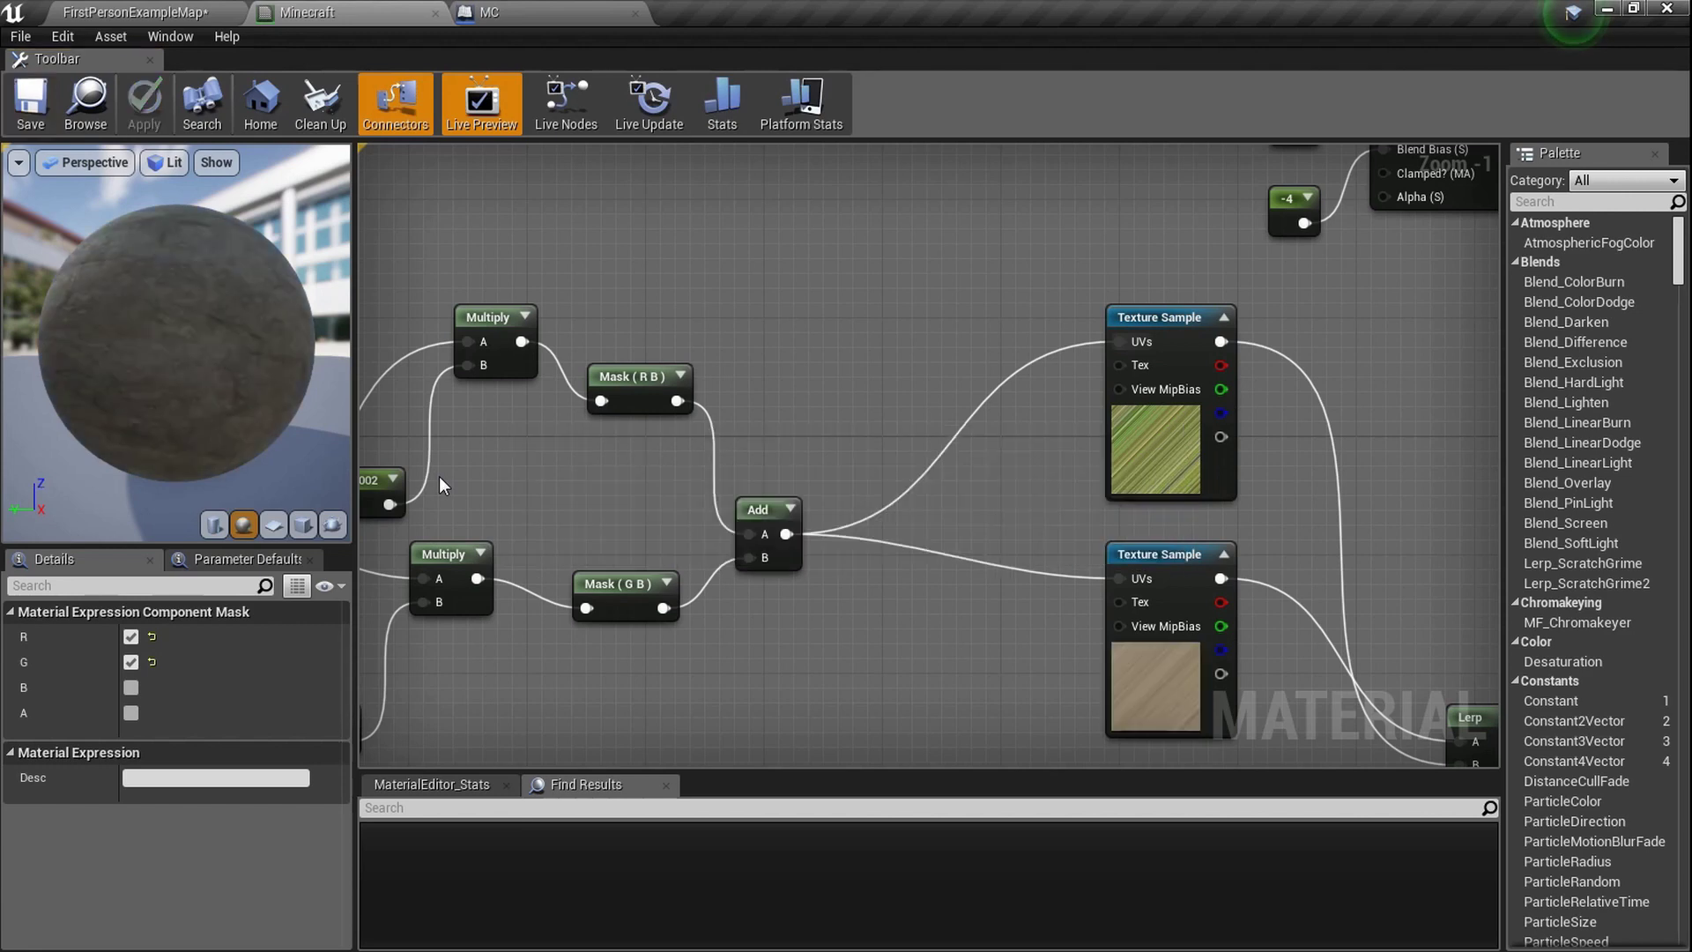
{"action": "right_click_drag", "start_coordinate": [438, 477], "coordinate": [734, 502]}
{"action": "scroll", "coordinate": [682, 499], "scroll_direction": "up", "scroll_amount": 5, "text": "ctrl"}
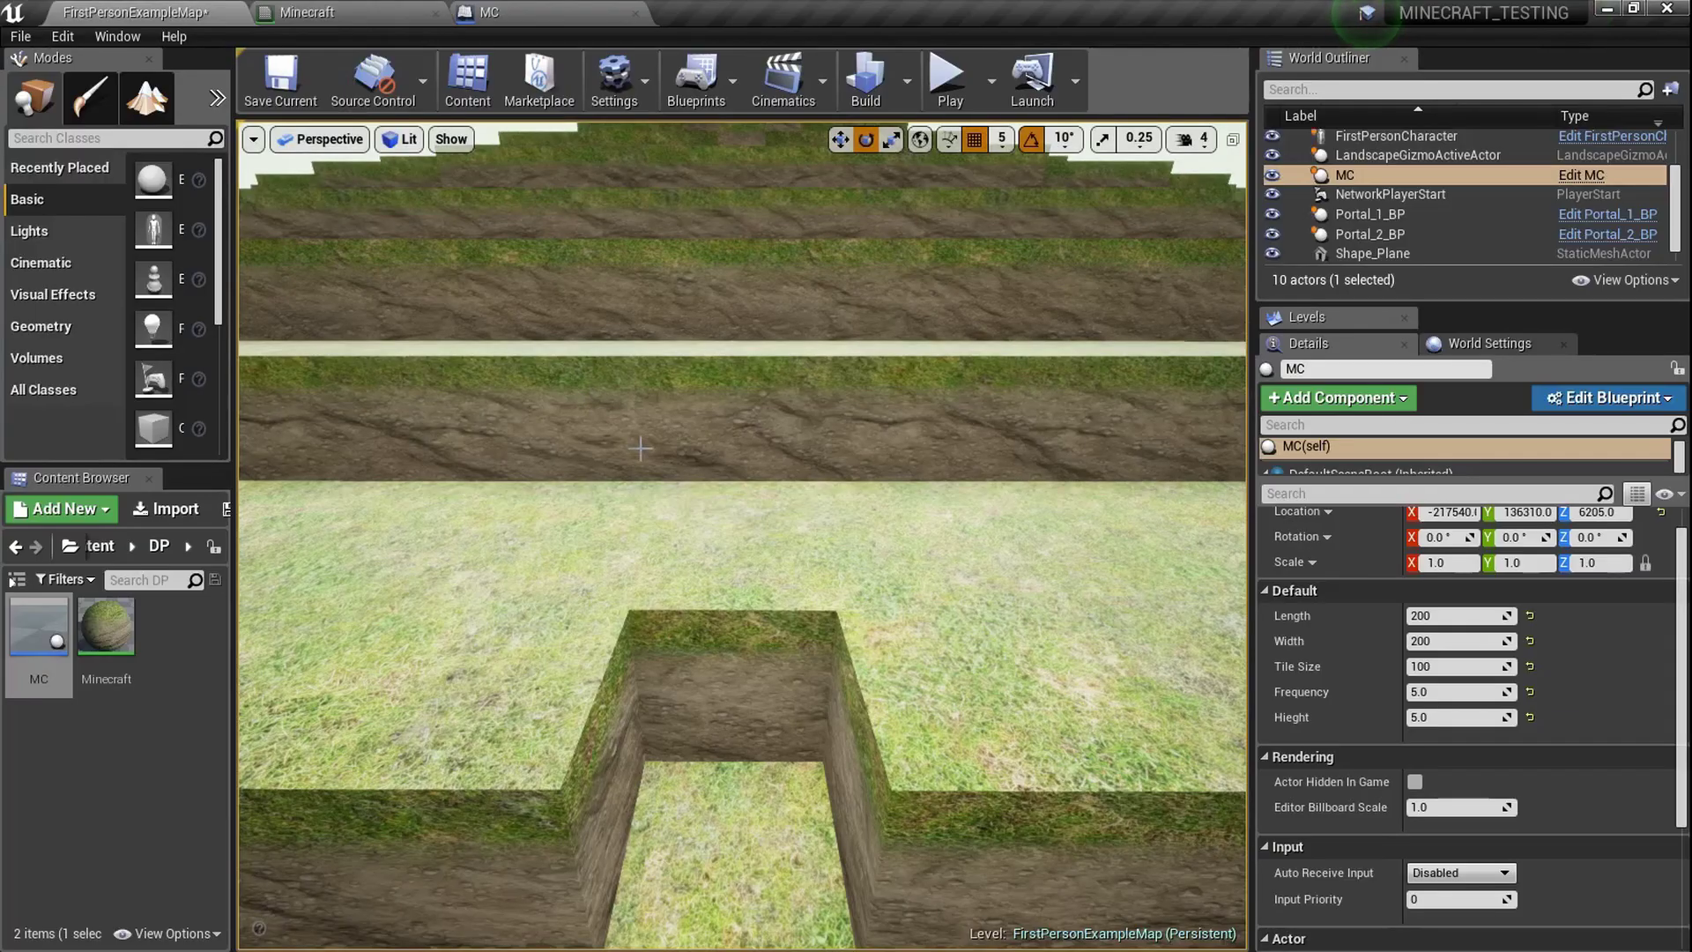
Set the MC terrain actor's Tile Size to 105 to separate the blocks with small gaps.
{"action": "right_click_drag", "start_coordinate": [742, 528], "coordinate": [793, 520]}
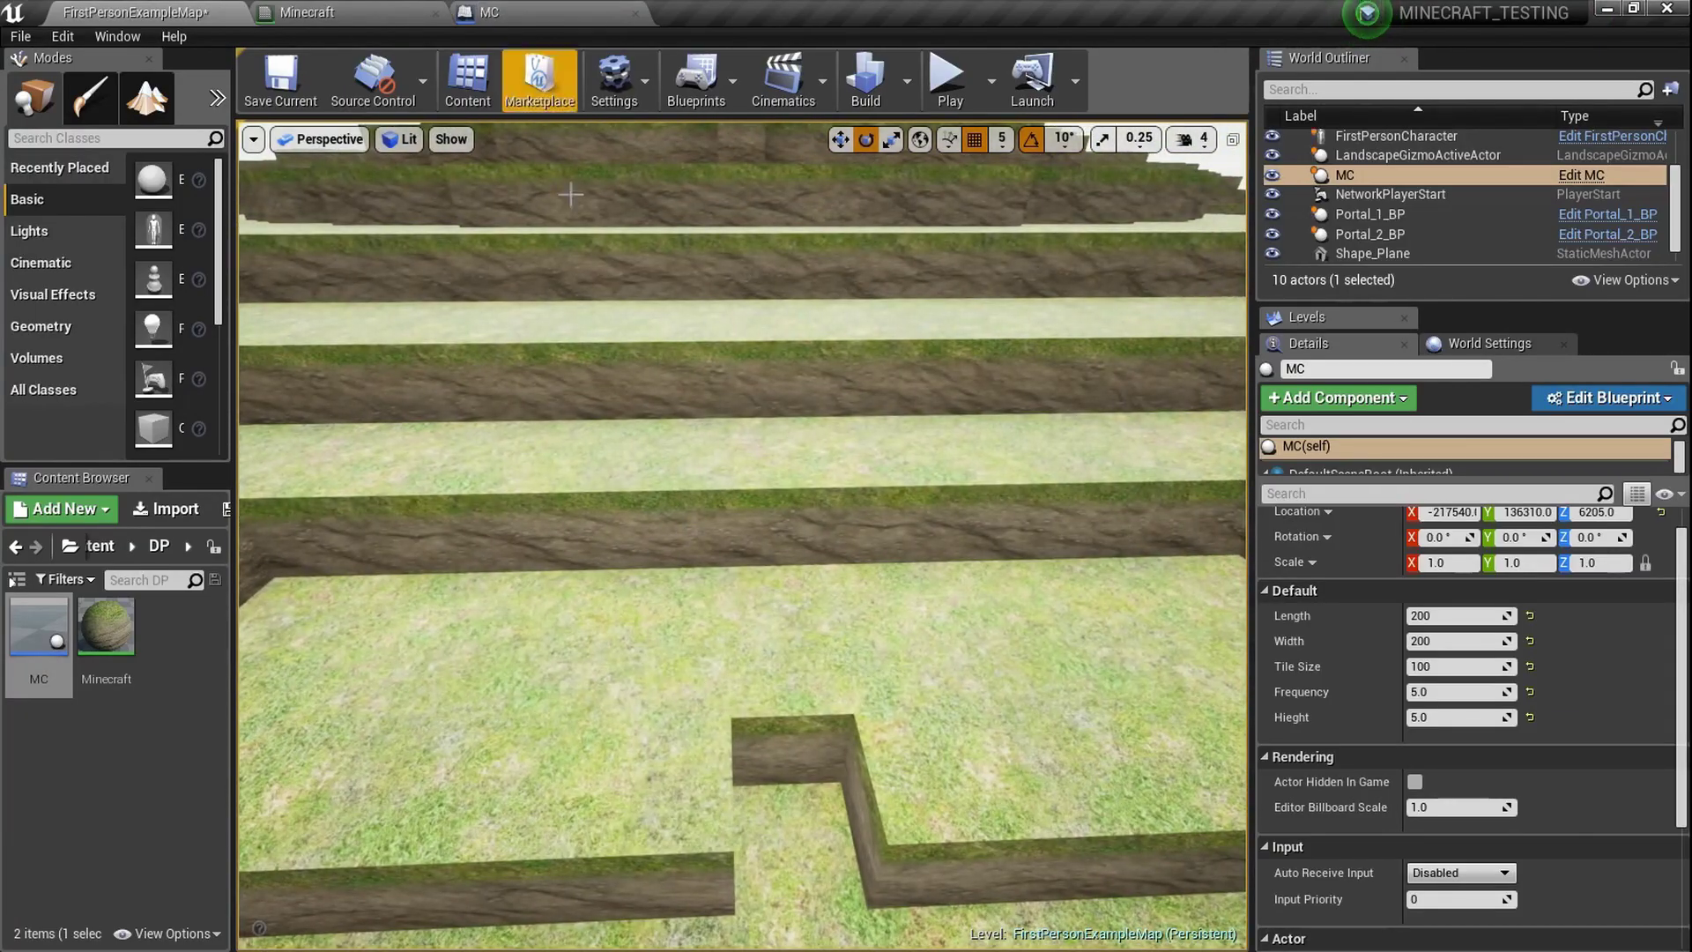
{"action": "right_click_drag", "start_coordinate": [569, 193], "coordinate": [335, 172]}
{"action": "mouse_move", "coordinate": [742, 529]}
{"action": "right_mouse_down"}
{"action": "mouse_move", "coordinate": [793, 520]}
{"action": "mouse_move", "coordinate": [740, 502]}
{"action": "mouse_move", "coordinate": [705, 538]}
{"action": "mouse_move", "coordinate": [723, 503]}
{"action": "mouse_move", "coordinate": [811, 529]}
{"action": "mouse_move", "coordinate": [811, 572]}
{"action": "mouse_move", "coordinate": [740, 503]}
{"action": "right_mouse_up"}
{"action": "right_click_drag", "start_coordinate": [538, 203], "coordinate": [551, 204]}
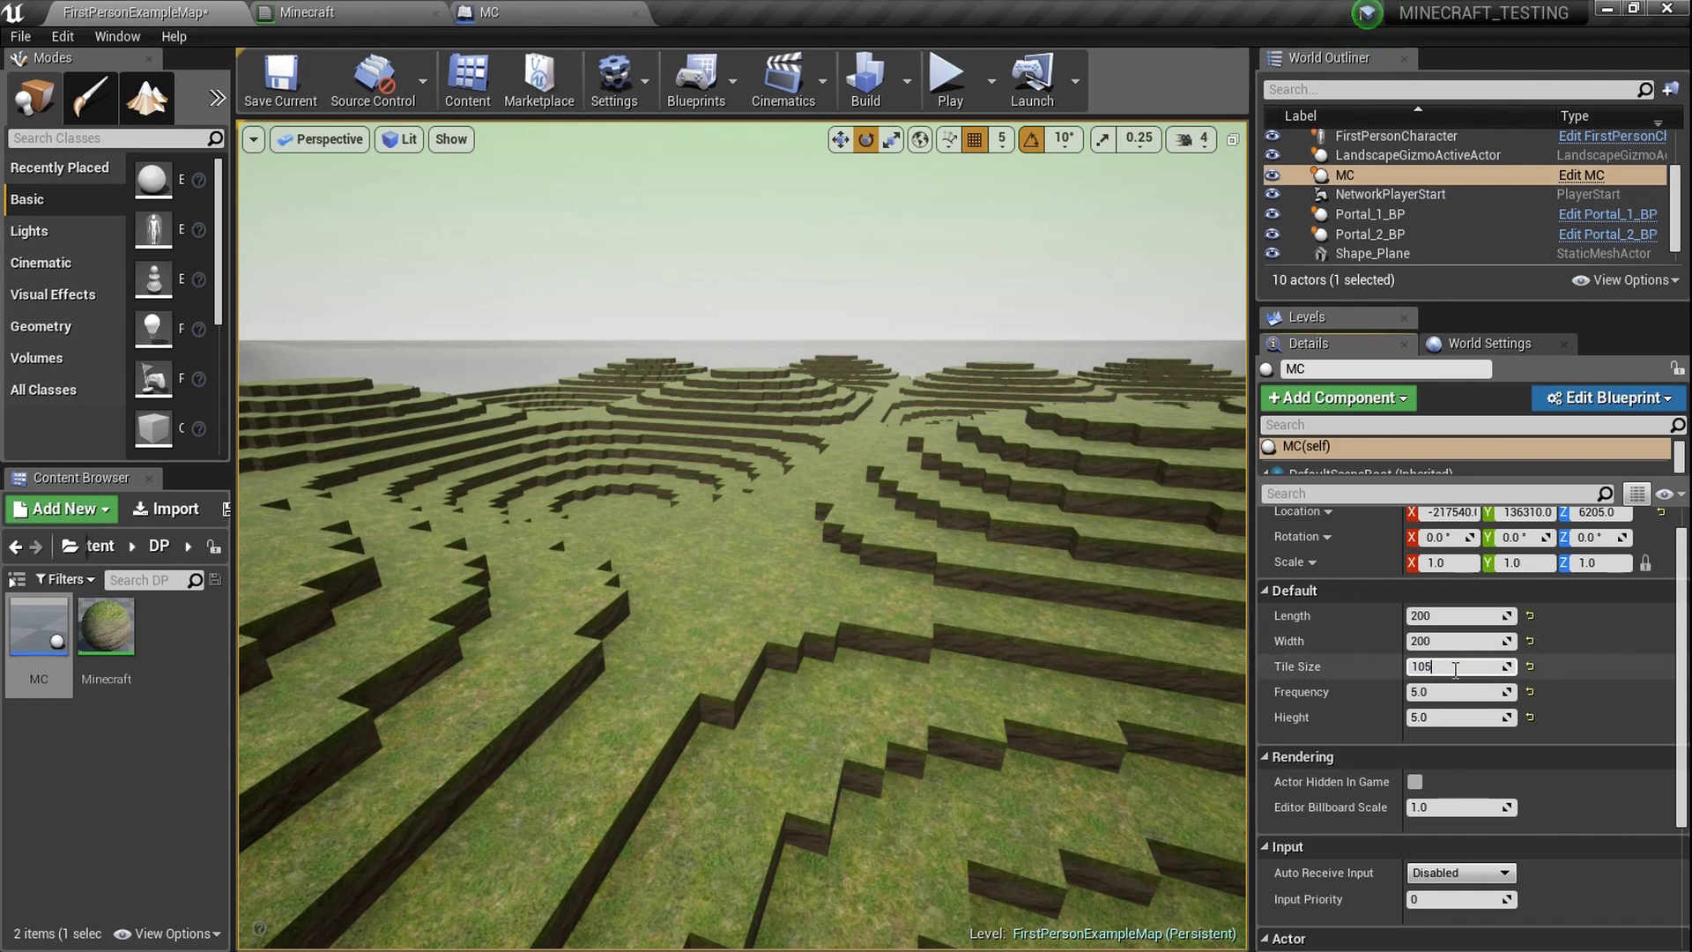
{"action": "key", "text": "Return"}
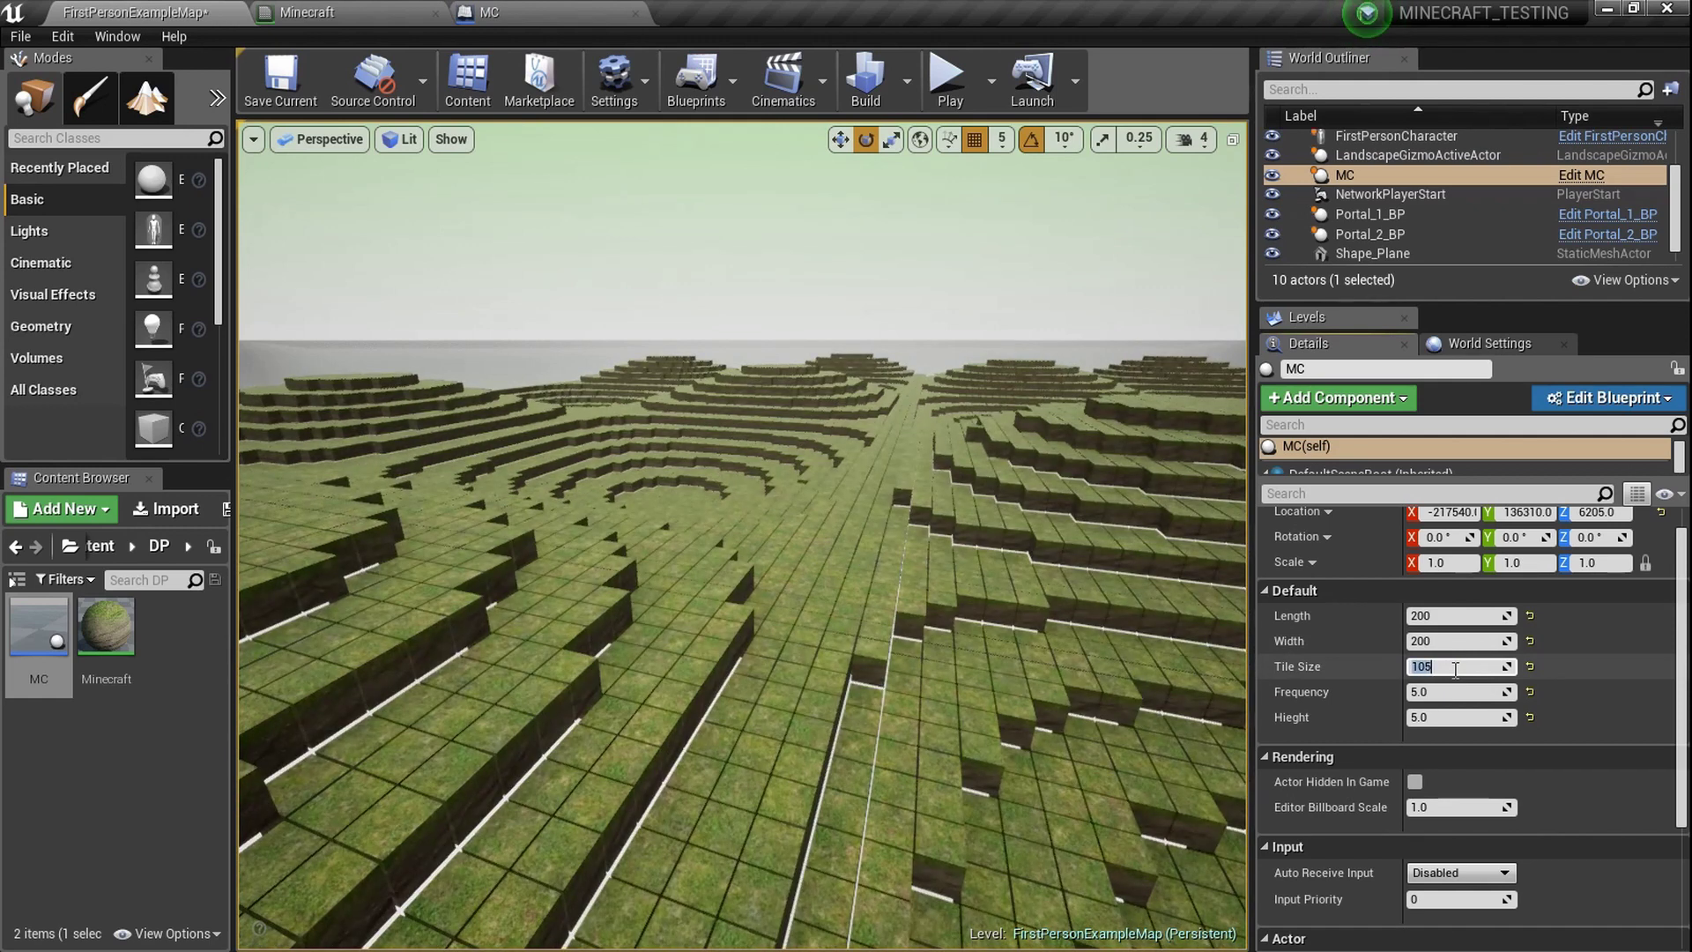
Examine the spaced terrain blocks up close and from afar, checking how the textures run across neighbouring blocks and the whole terrain.
{"action": "right_click_drag", "start_coordinate": [1082, 705], "coordinate": [1230, 732]}
{"action": "key", "text": "w"}
{"action": "key", "text": "s"}
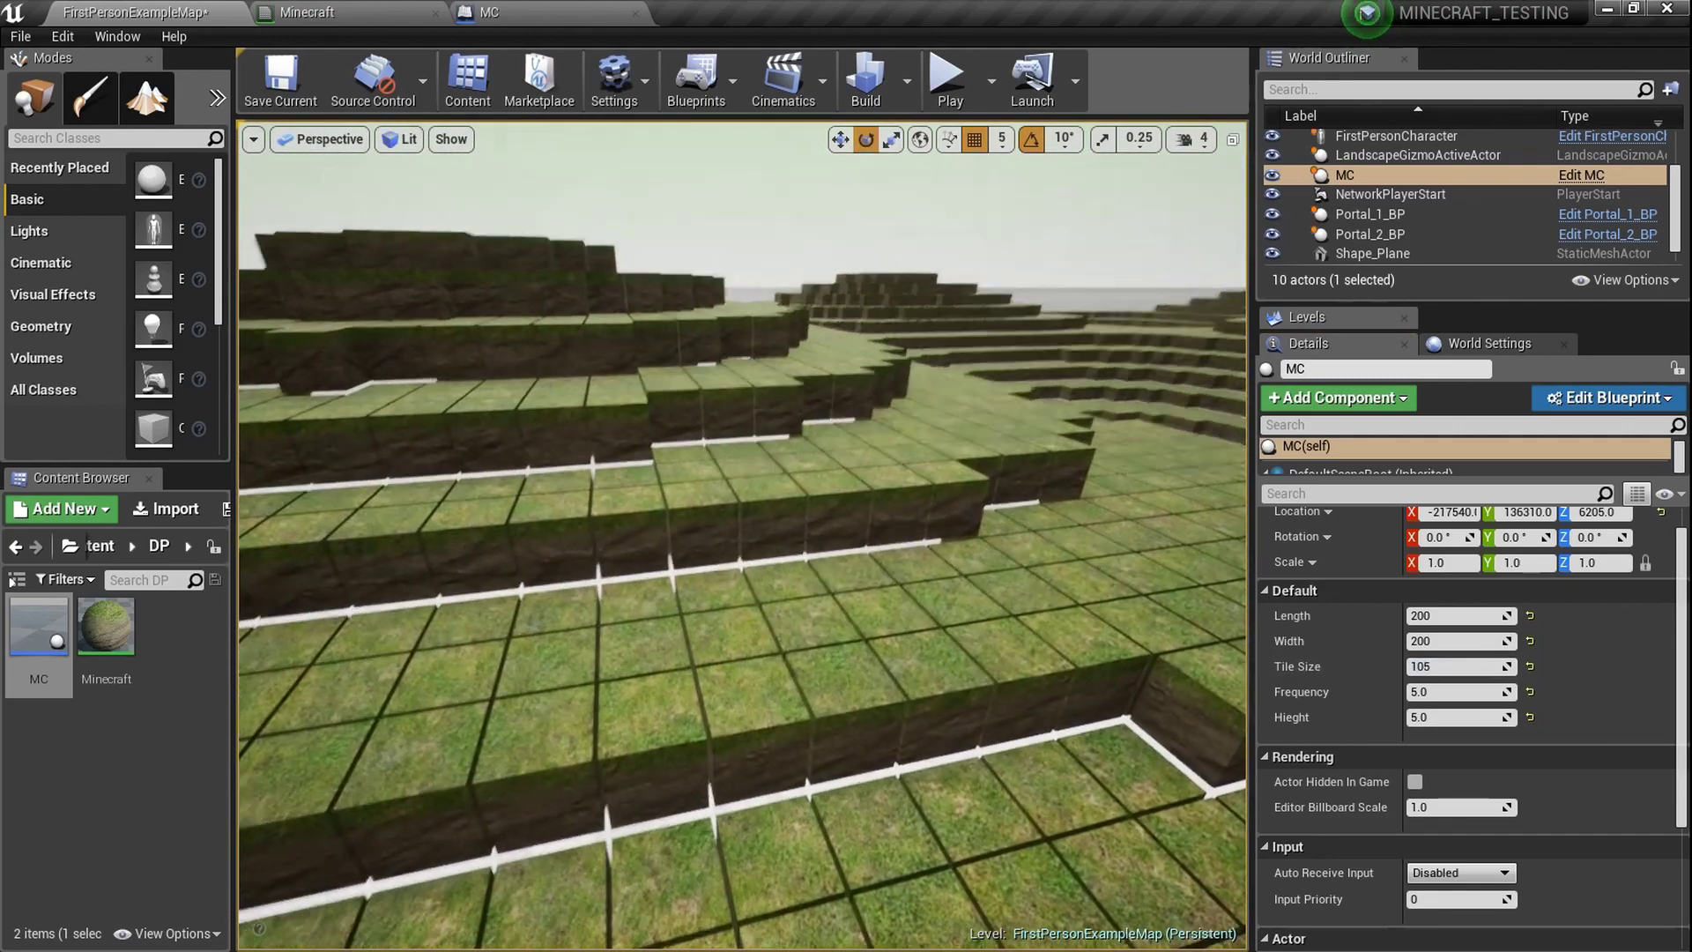
{"action": "right_click_drag", "start_coordinate": [1008, 725], "coordinate": [922, 697]}
{"action": "key", "text": "s"}
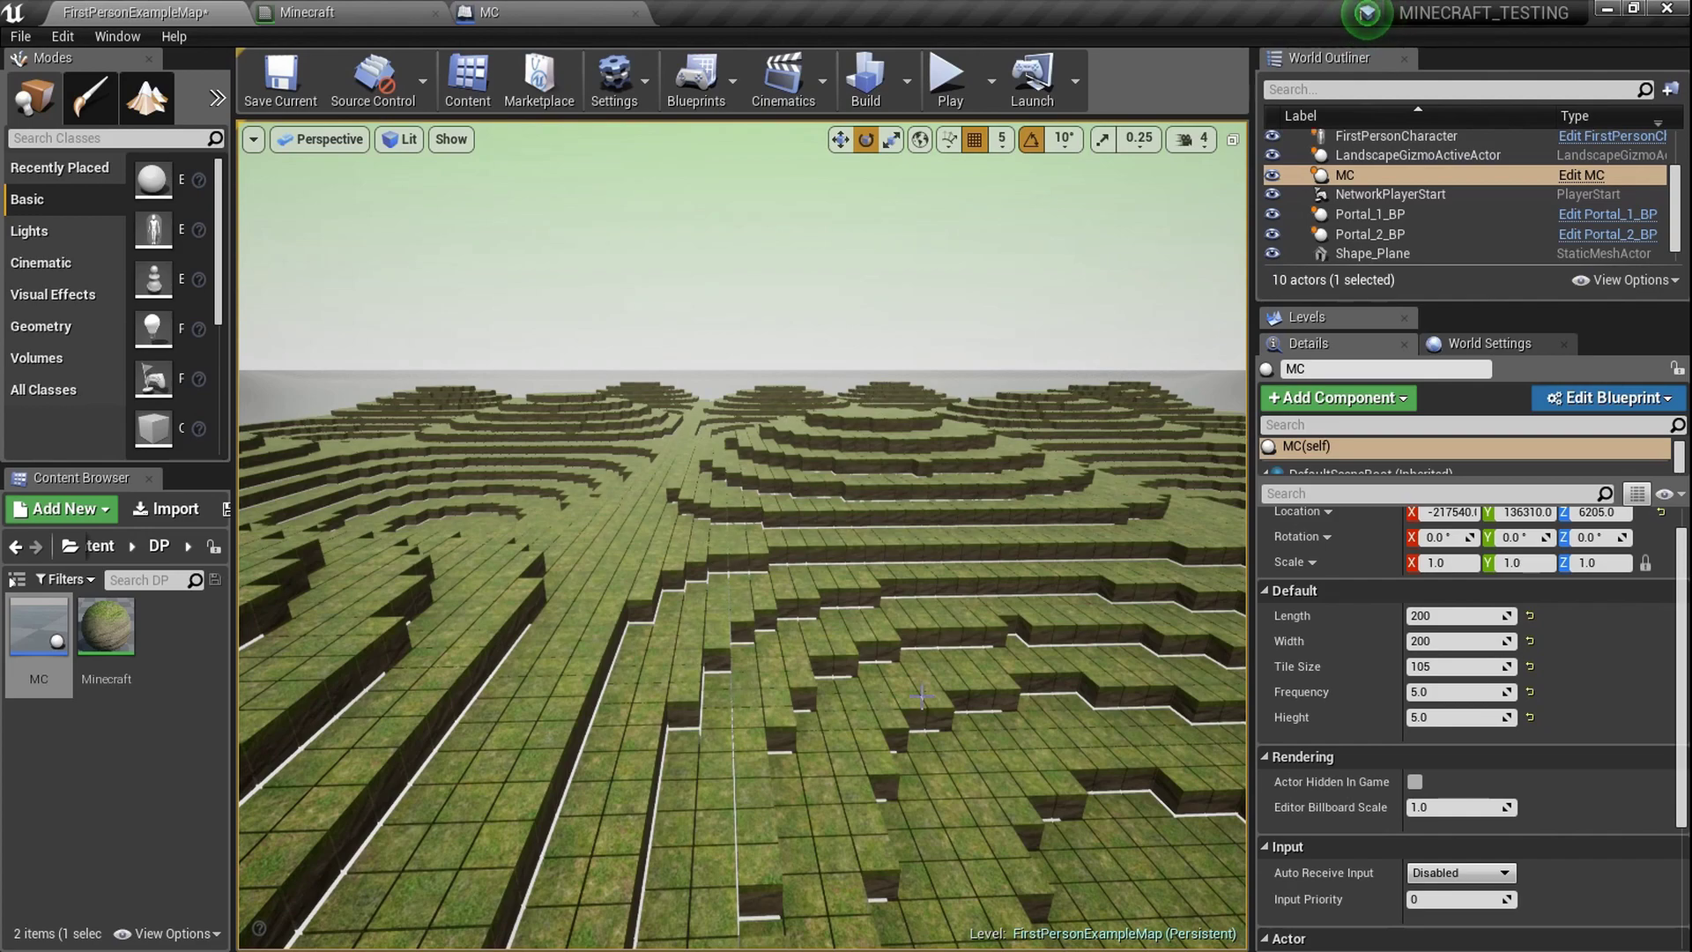
{"action": "mouse_move", "coordinate": [922, 696]}
{"action": "right_mouse_down"}
{"action": "mouse_move", "coordinate": [917, 599]}
{"action": "mouse_move", "coordinate": [916, 623]}
{"action": "mouse_move", "coordinate": [1075, 610]}
{"action": "mouse_move", "coordinate": [922, 680]}
{"action": "right_mouse_up"}
{"action": "key", "text": "a"}
{"action": "key", "text": "w"}
{"action": "key", "text": "a"}
{"action": "key", "text": "e"}
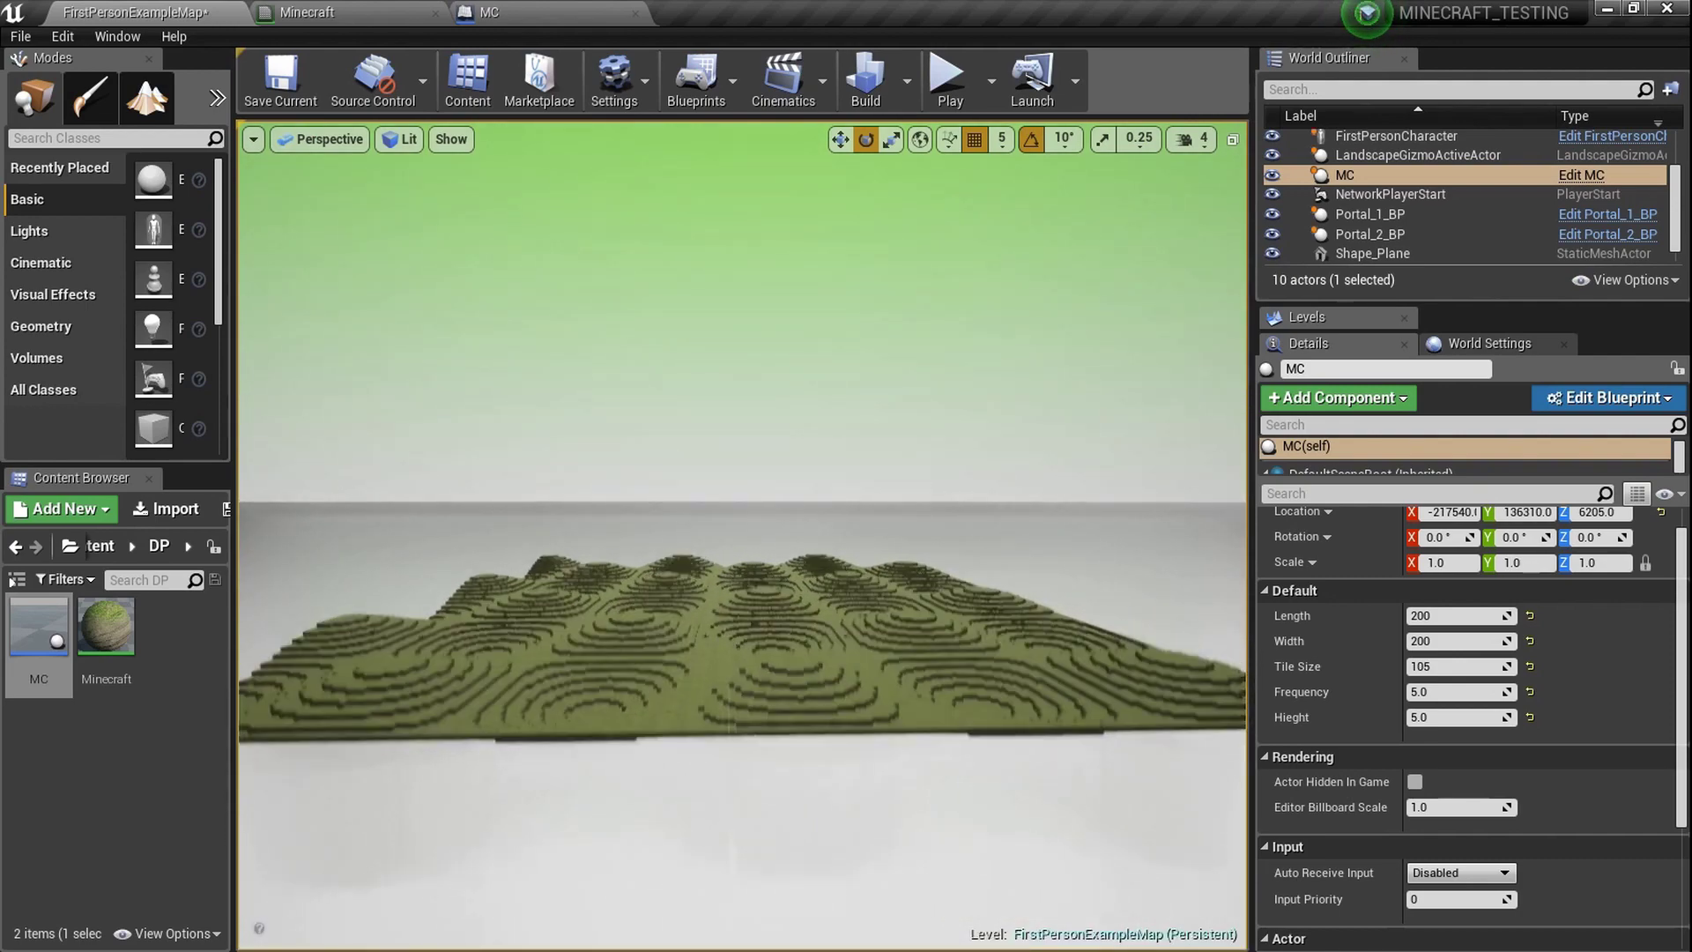
{"action": "right_click_drag", "start_coordinate": [922, 680], "coordinate": [923, 697]}
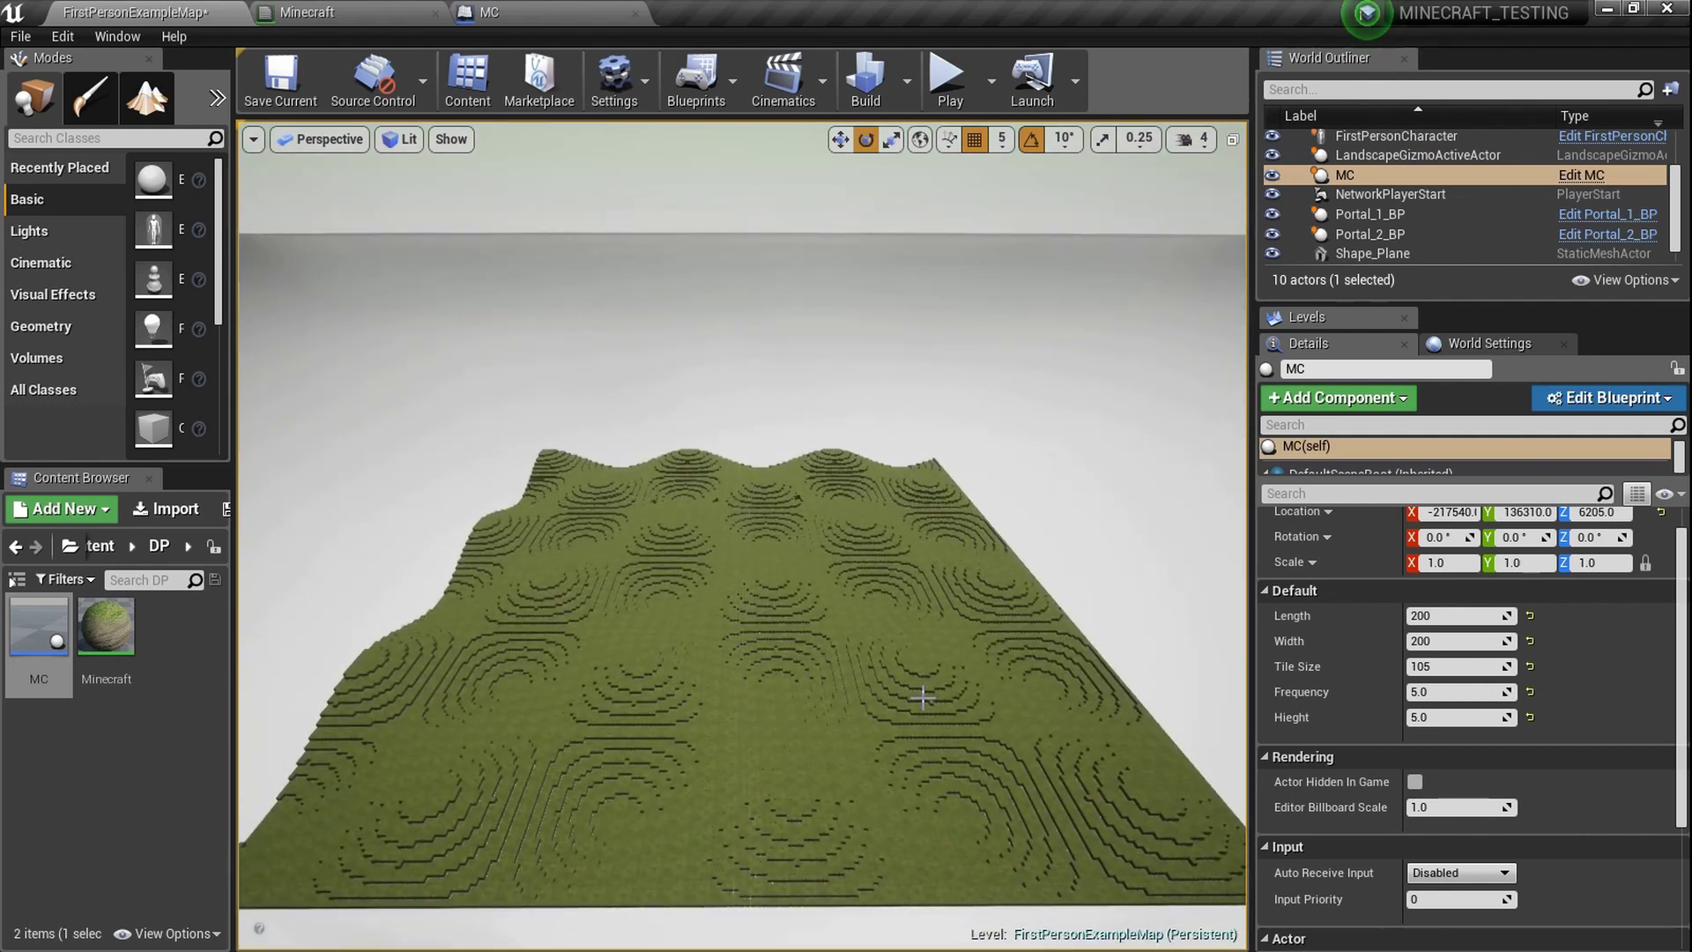
{"action": "right_click_drag", "start_coordinate": [922, 697], "coordinate": [922, 697]}
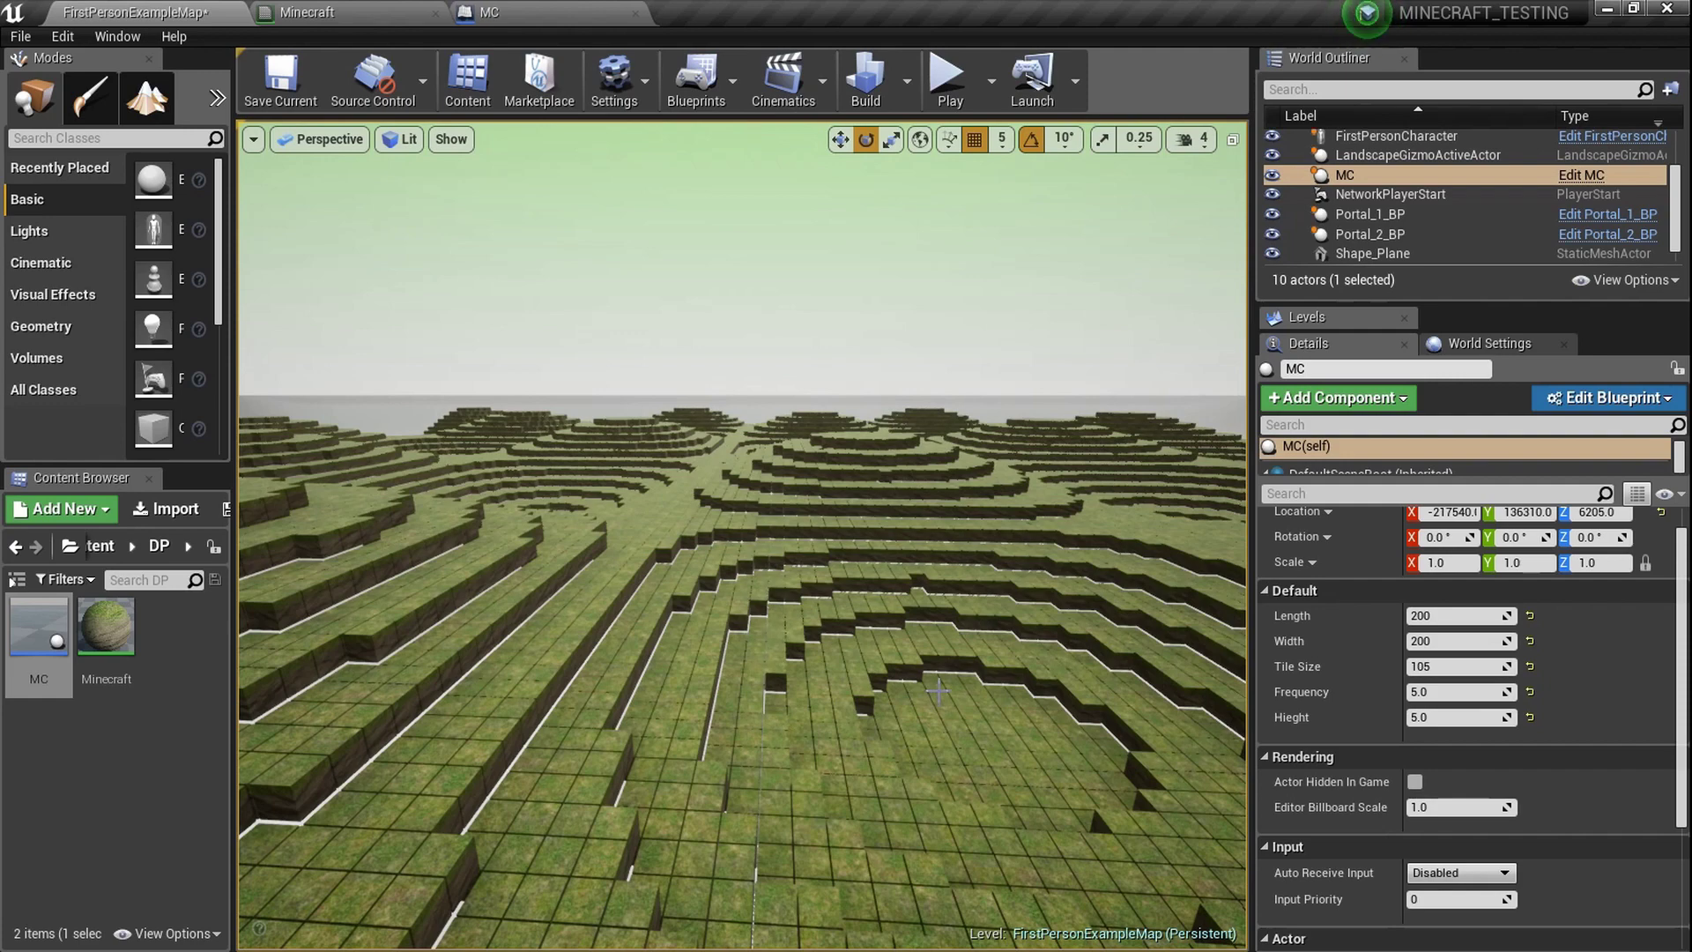